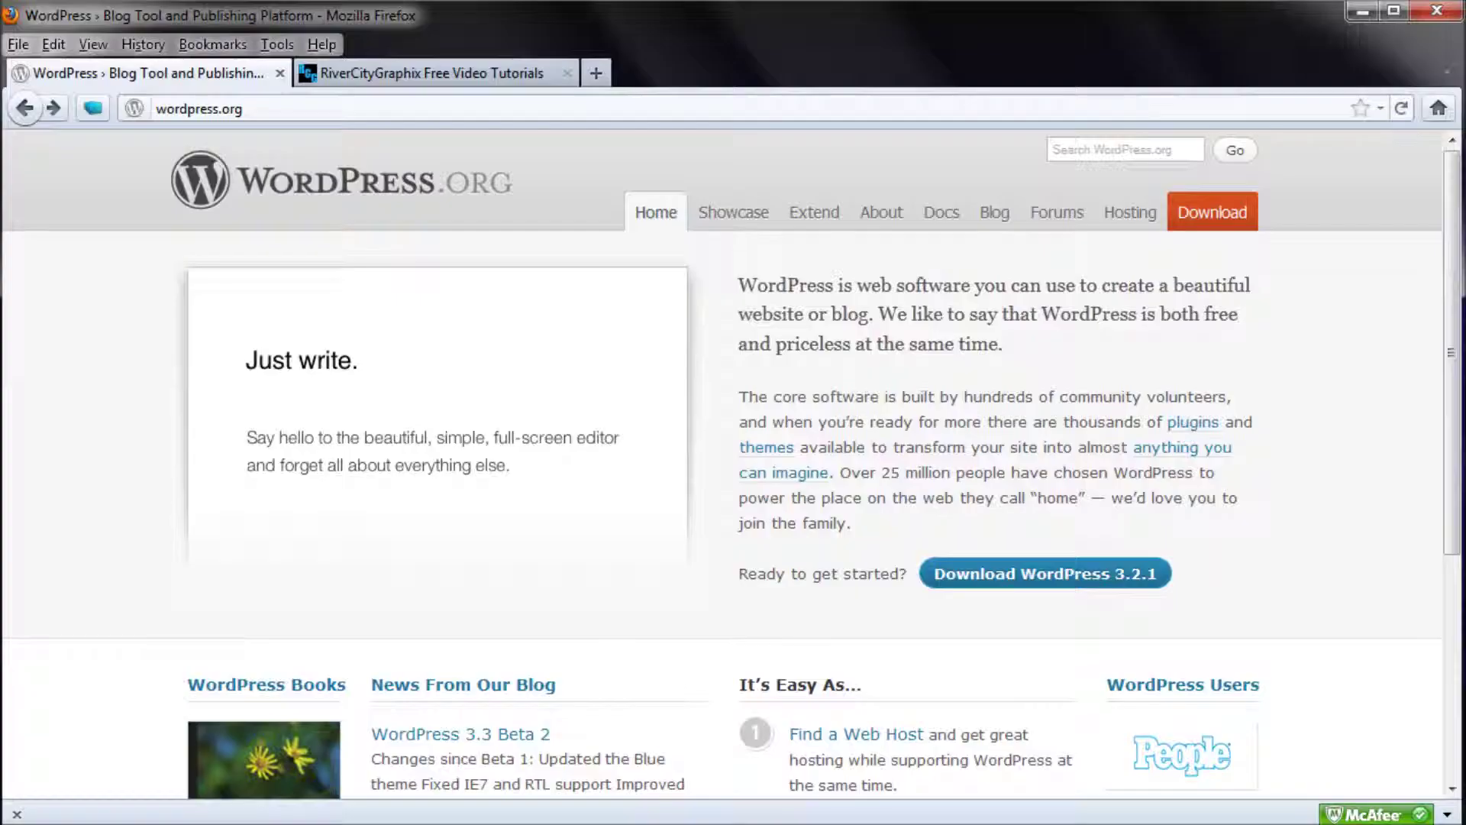
# - Select the wordpress.org address in Firefox to bring up the WordPress.org home page
pyautogui.click(313, 119)
# - Download the WordPress 3.2.1 zip from the WordPress.org download page to the desktop
pyautogui.click(354, 113)
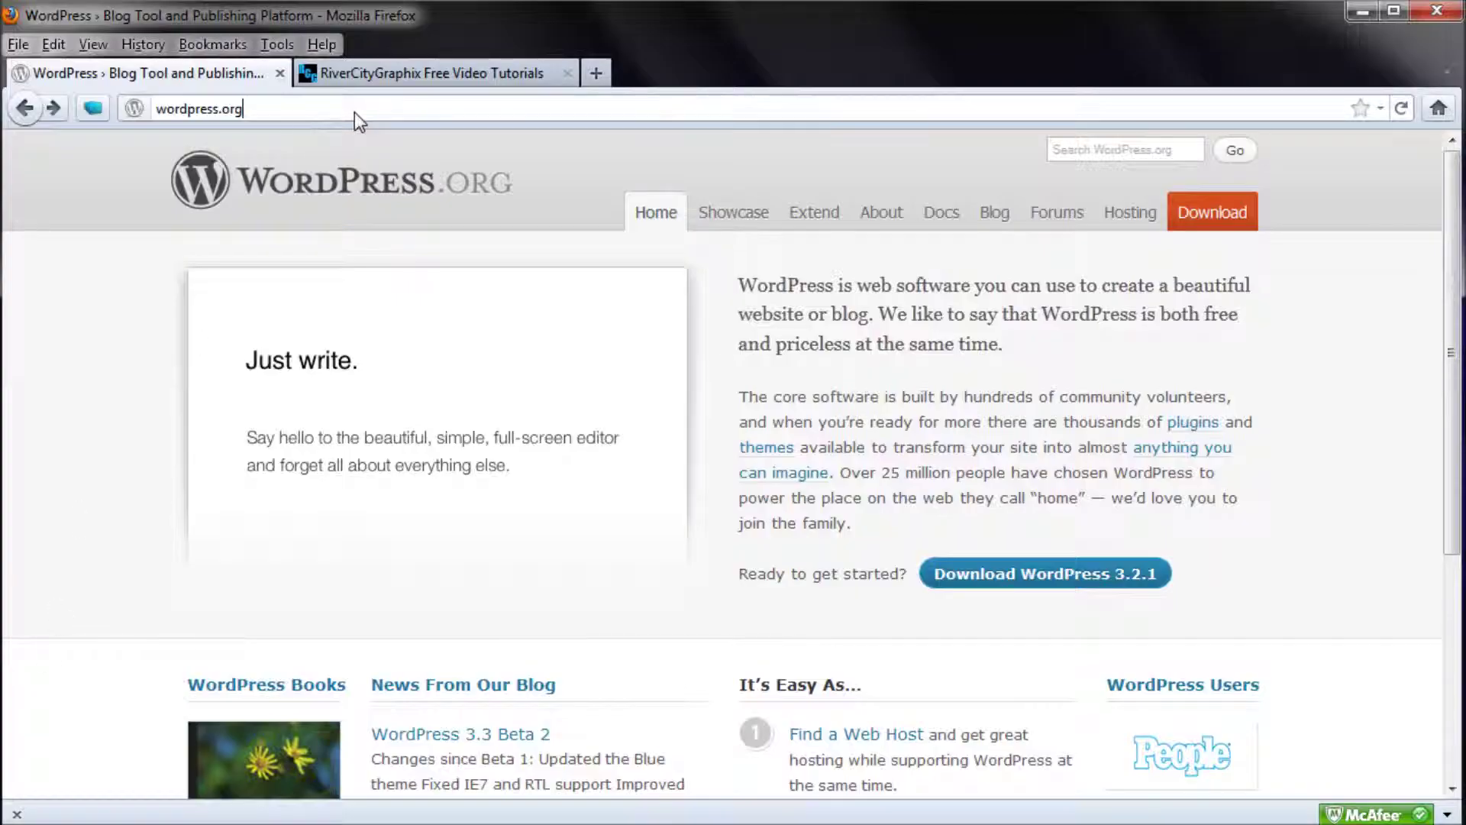
pyautogui.moveTo(355, 113); pyautogui.dragTo(90, 116)
pyautogui.click(291, 104)
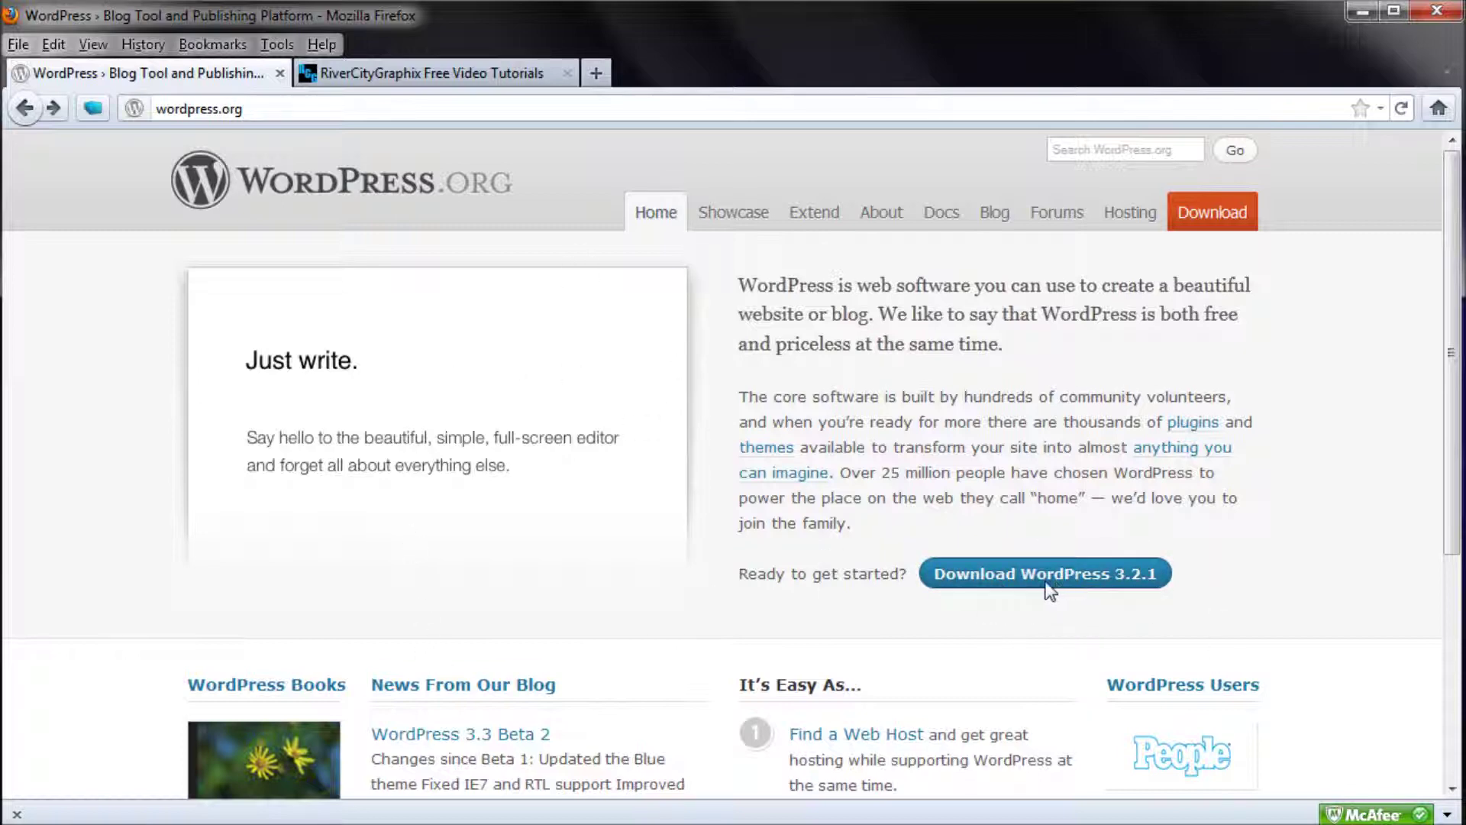
pyautogui.click(1119, 575)
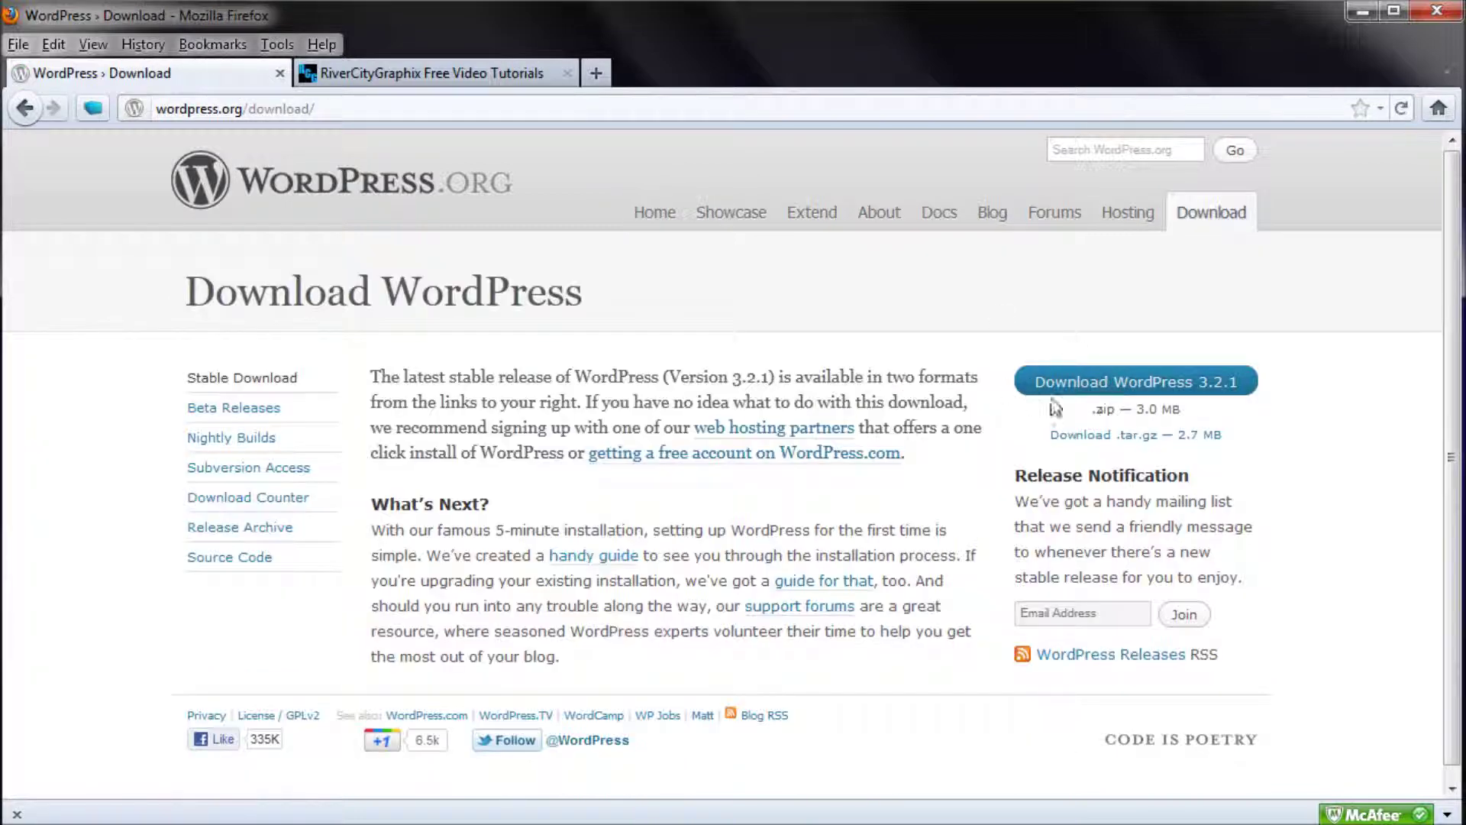
pyautogui.click(1132, 386)
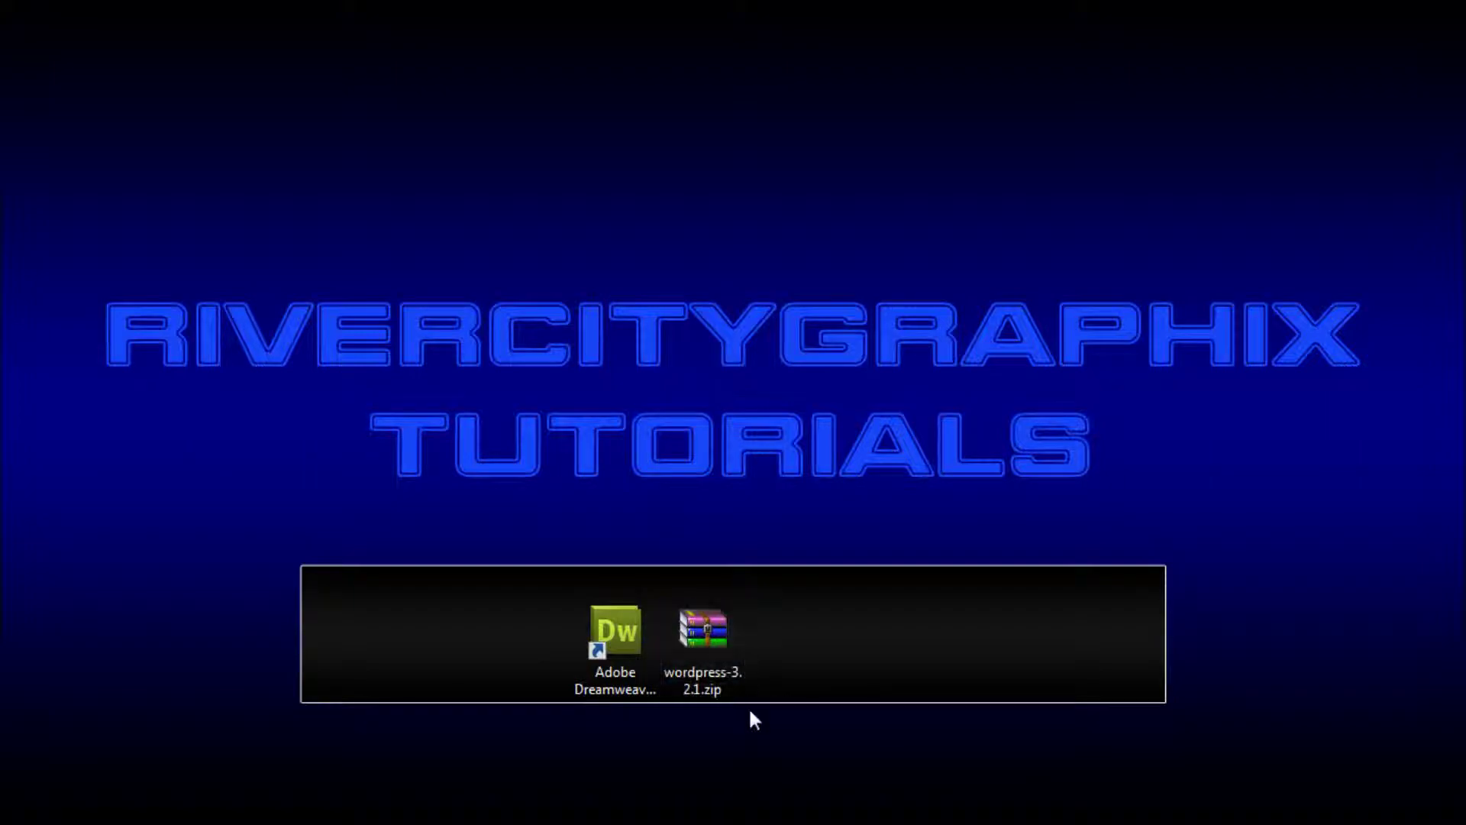
# - Open wordpress-3.2.1.zip in WinRAR and drag the wordpress folder out onto the desktop
pyautogui.moveTo(721, 653); pyautogui.dragTo(723, 656)
pyautogui.doubleClick(722, 652)
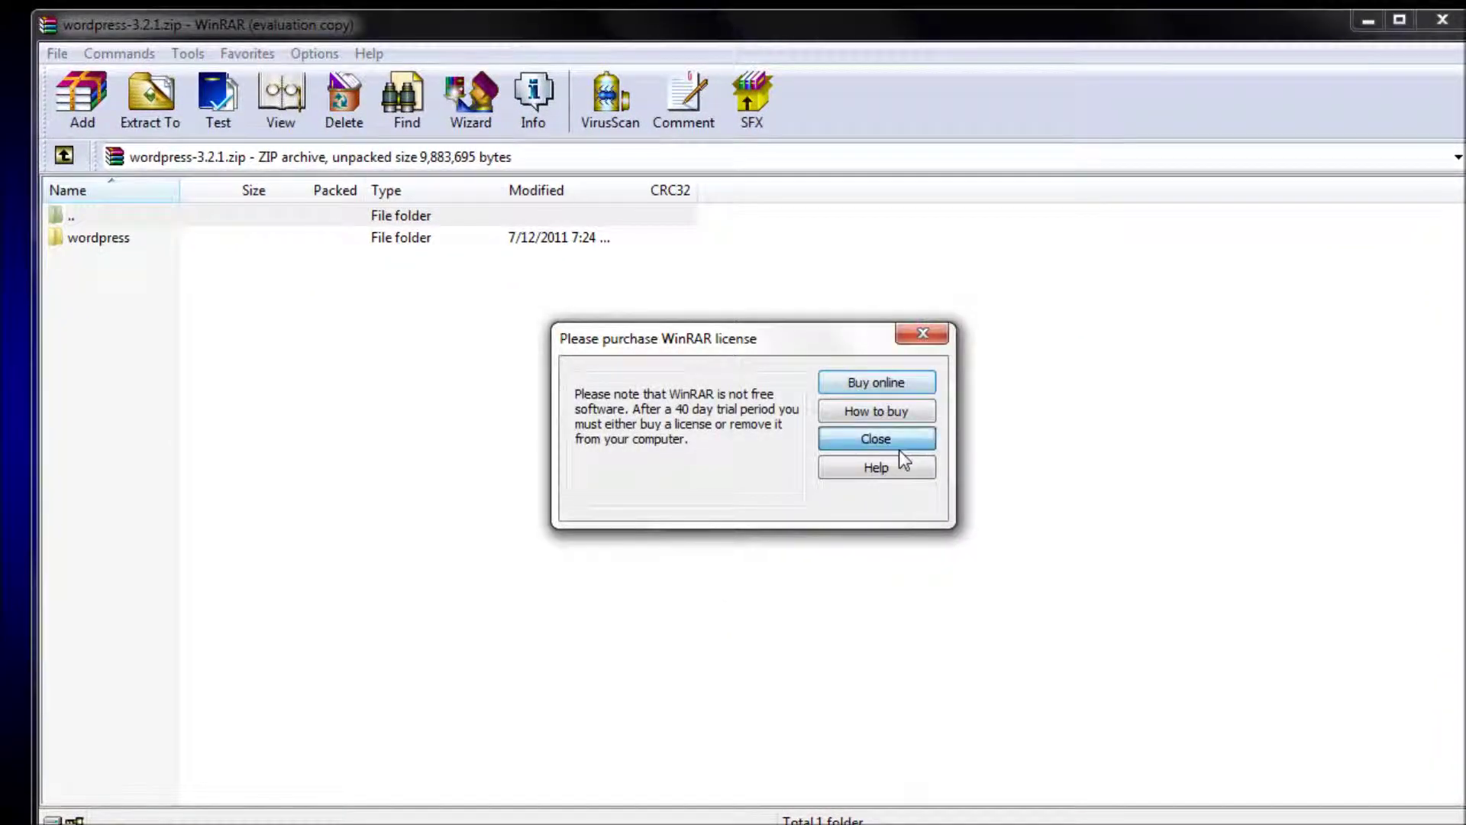
pyautogui.click(899, 446)
pyautogui.click(166, 236)
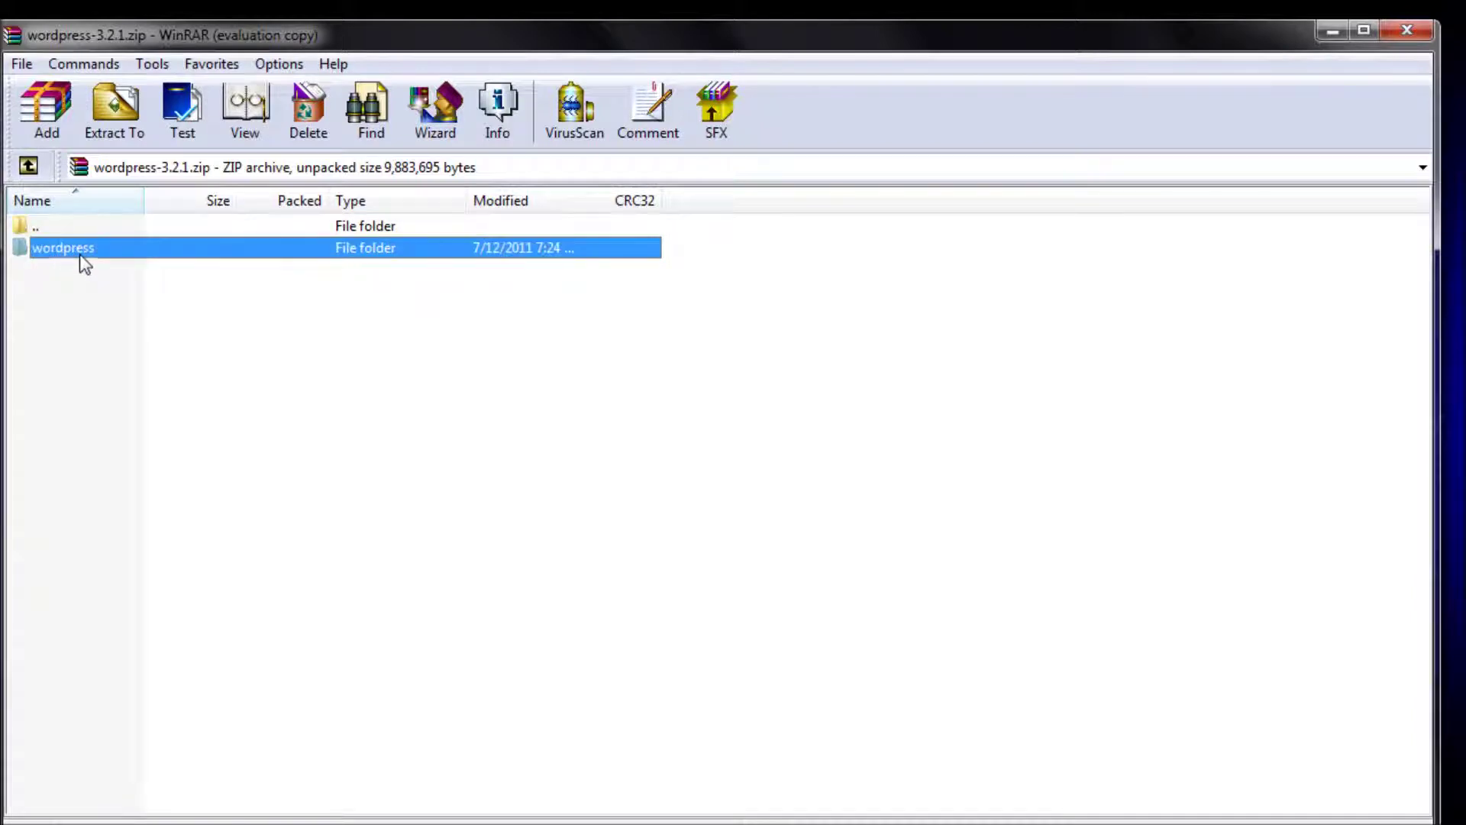
pyautogui.moveTo(80, 254); pyautogui.dragTo(1451, 412)
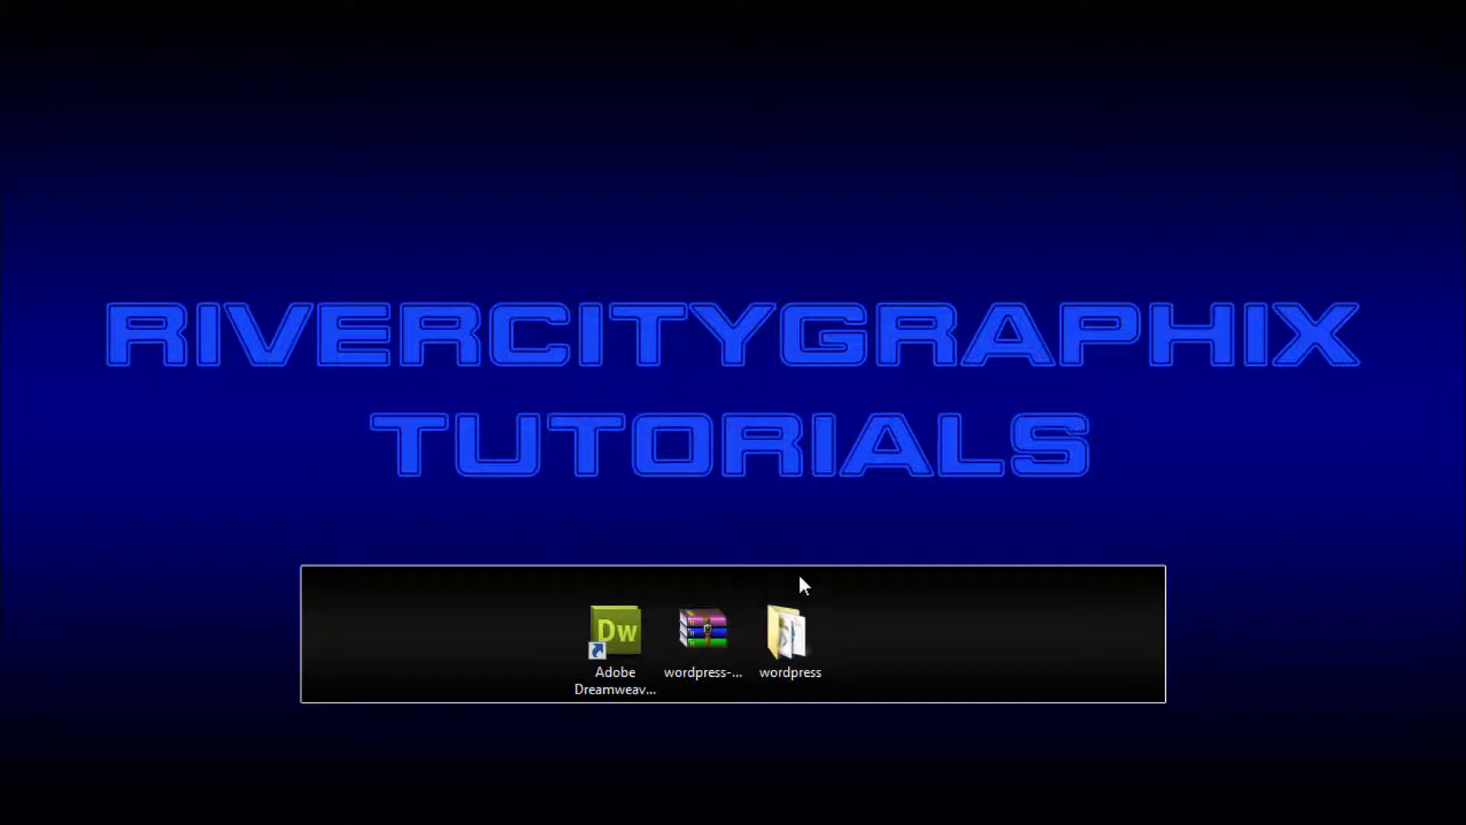
pyautogui.moveTo(815, 623)
pyautogui.moveTo(773, 566)
pyautogui.mouseDown()
pyautogui.moveTo(847, 710)
pyautogui.moveTo(777, 557)
pyautogui.mouseUp()
pyautogui.click(859, 648)
pyautogui.click(794, 635)
# - Open the extracted wordpress folder and open wp-config-sample.php for editing
pyautogui.doubleClick(794, 635)
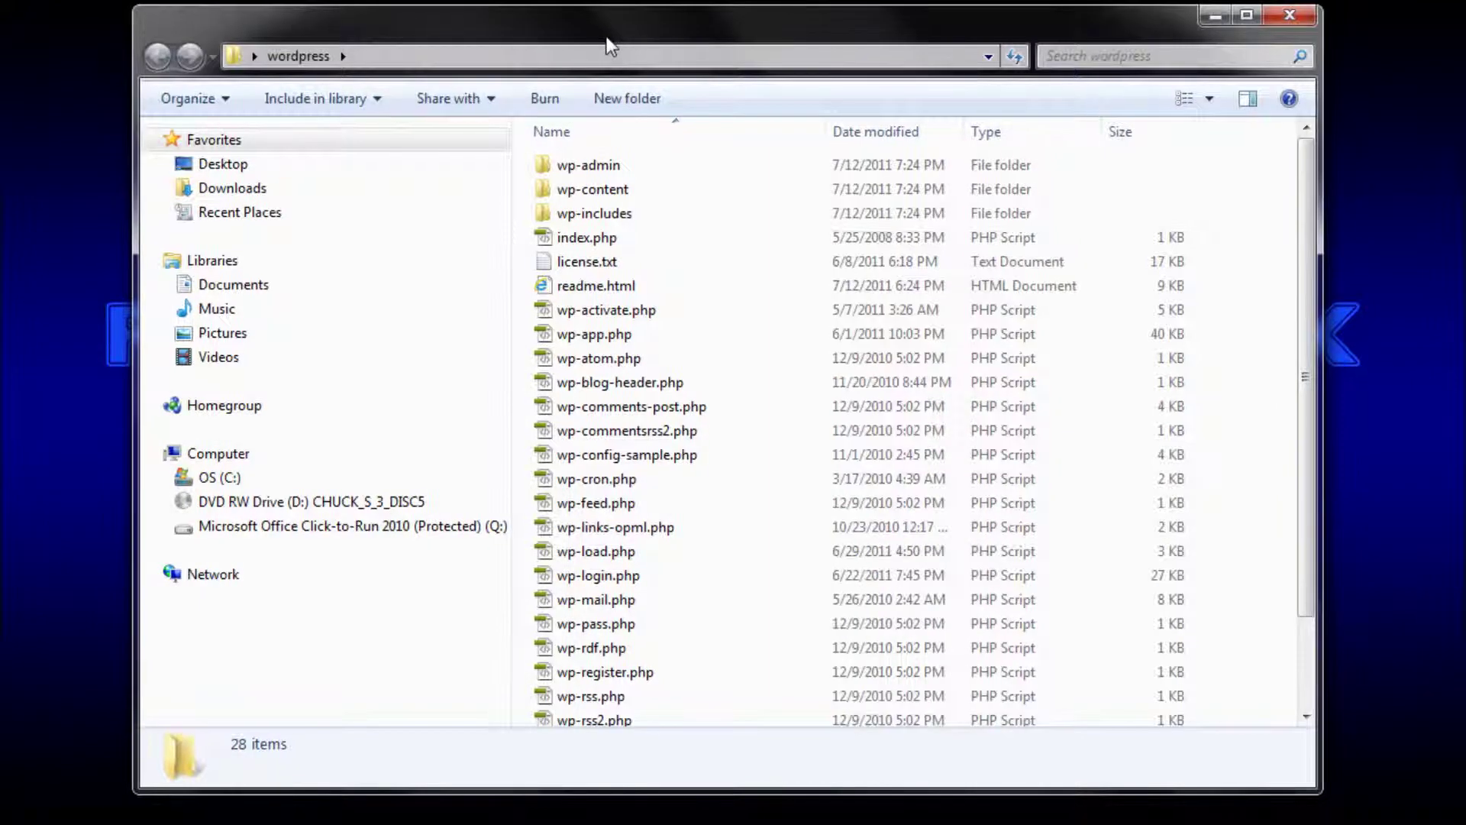
pyautogui.moveTo(607, 33); pyautogui.dragTo(606, 44)
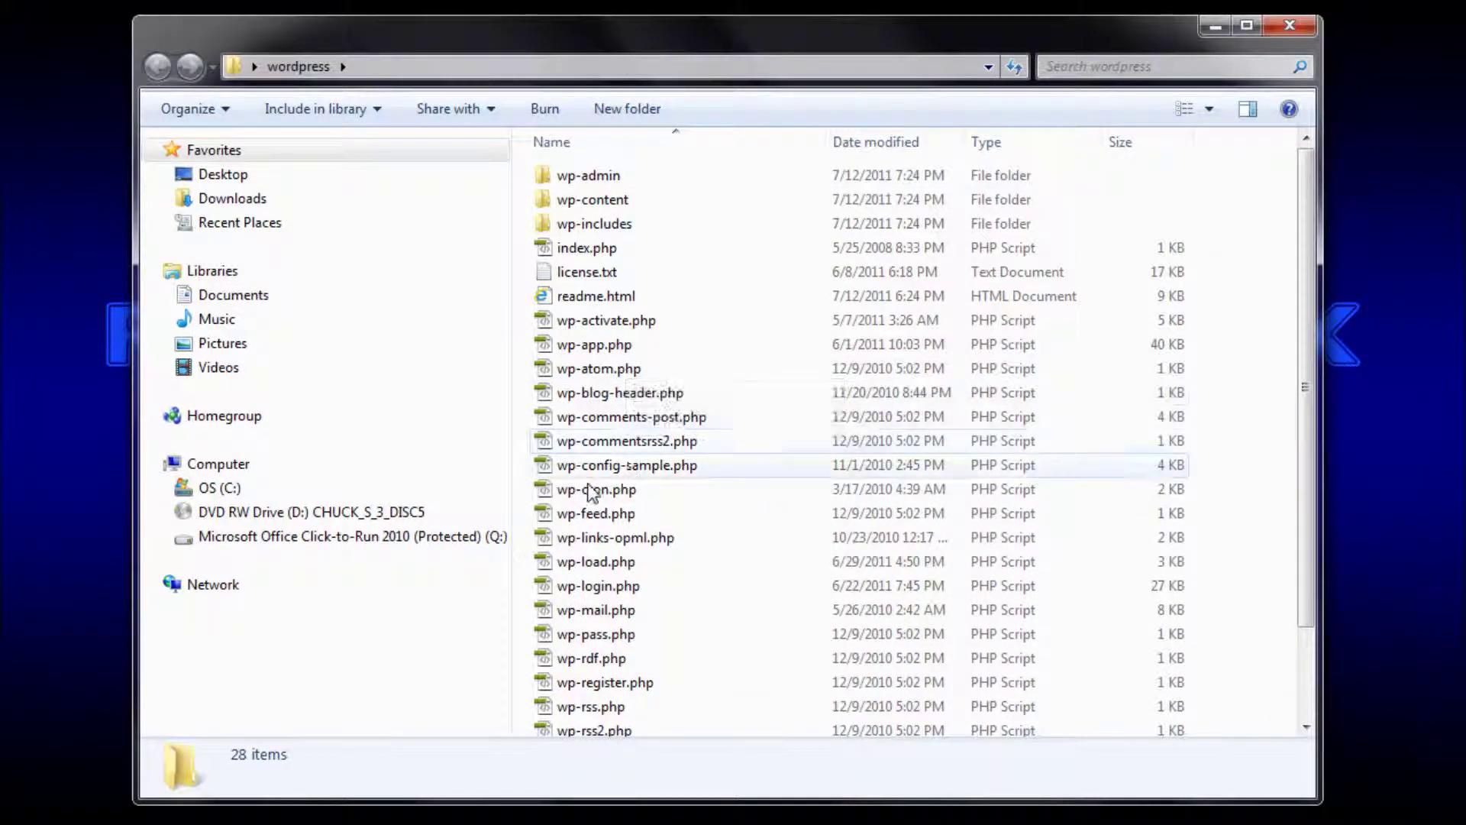
pyautogui.click(593, 468)
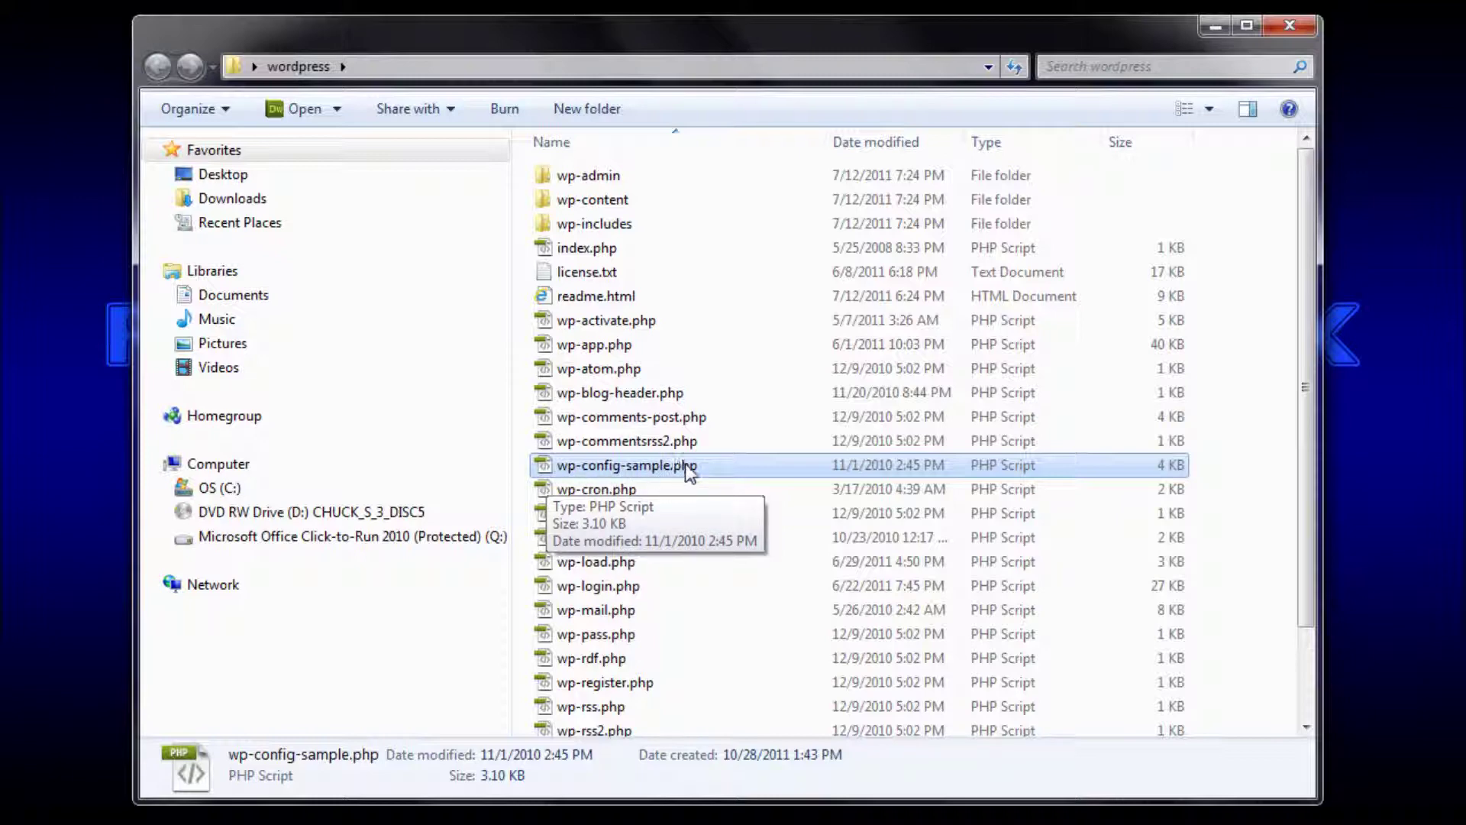
pyautogui.doubleClick(618, 468)
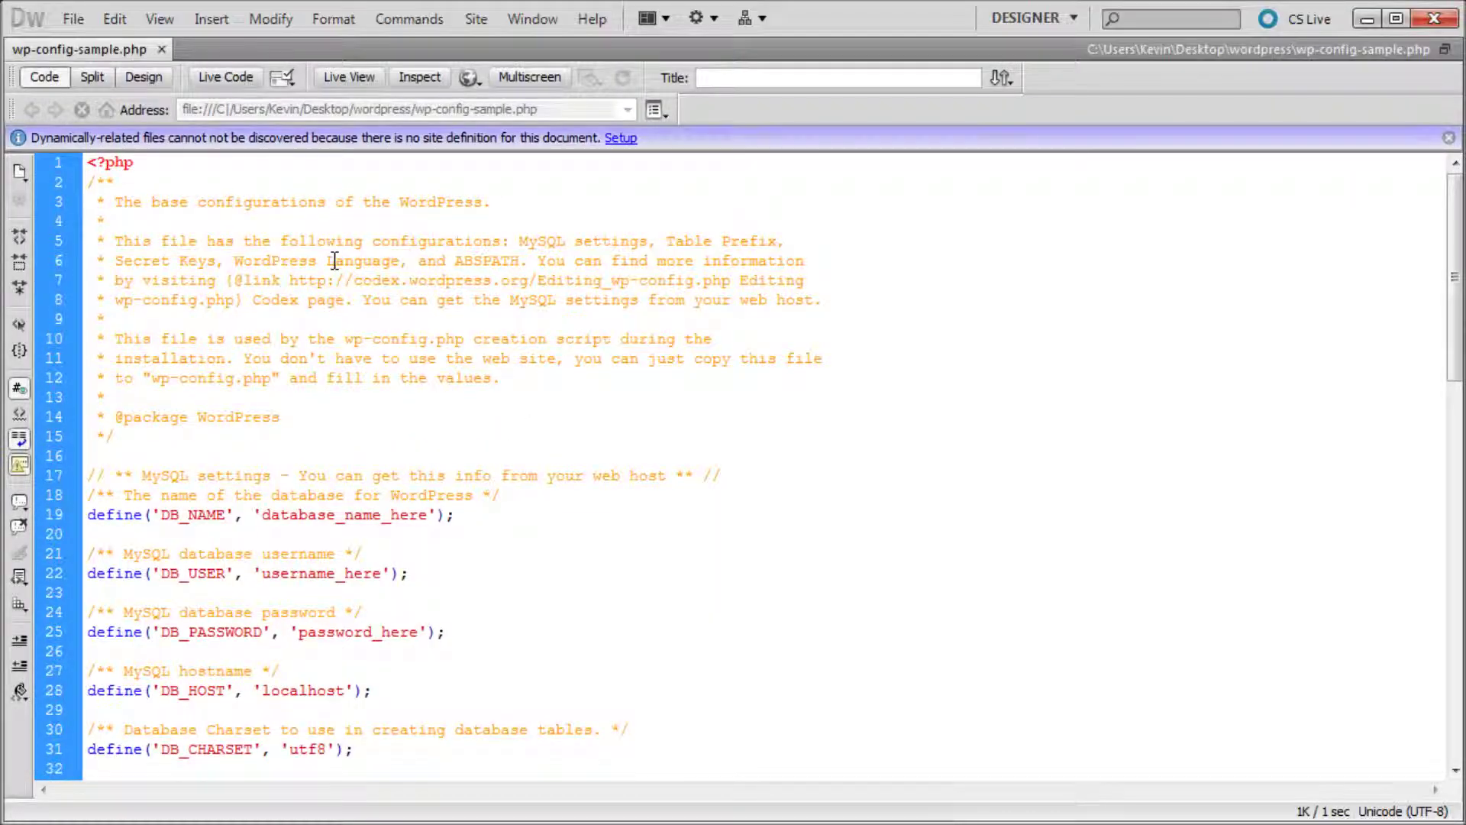
# - Scroll through wp-config-sample.php and highlight the database settings on lines 19–28
pyautogui.scroll(-1, 247, 384)
pyautogui.scroll(1, 247, 385)
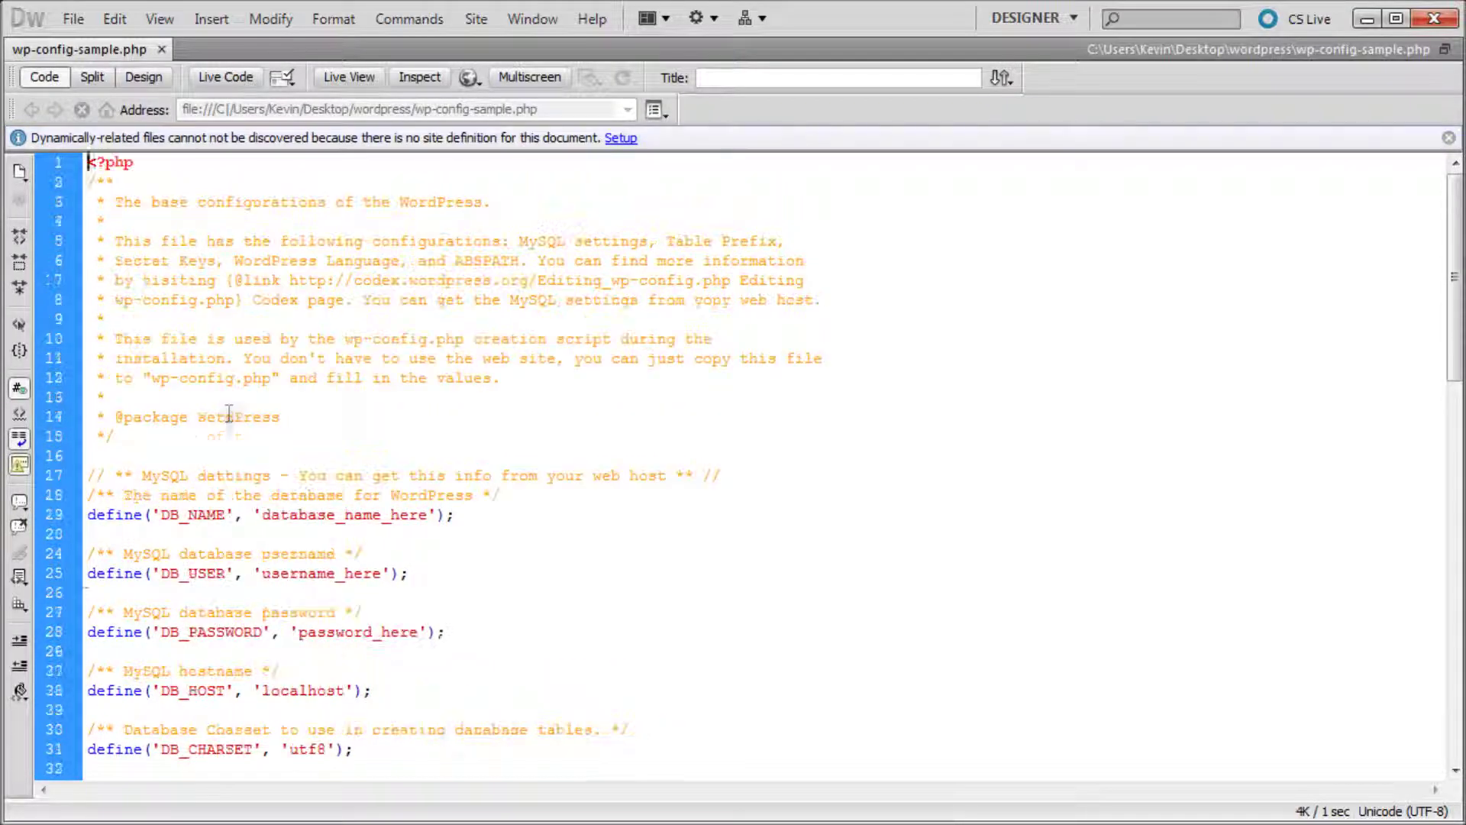
pyautogui.moveTo(87, 514)
pyautogui.mouseDown()
pyautogui.moveTo(386, 683)
pyautogui.moveTo(425, 747)
pyautogui.moveTo(107, 607)
pyautogui.moveTo(88, 516)
pyautogui.mouseUp()
pyautogui.click(428, 752)
pyautogui.click(372, 553)
pyautogui.scroll(-1, 372, 510)
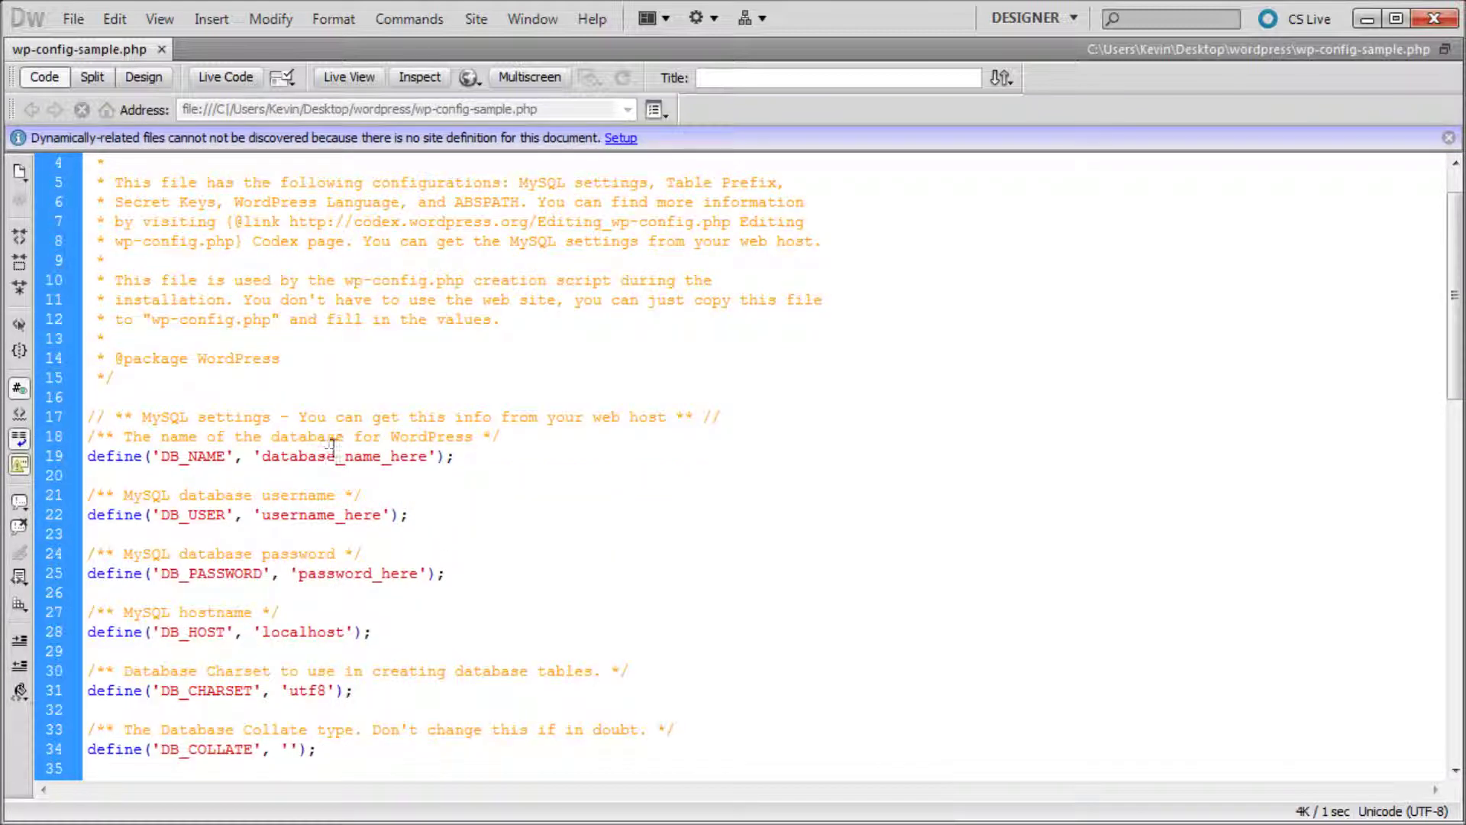
pyautogui.click(336, 514)
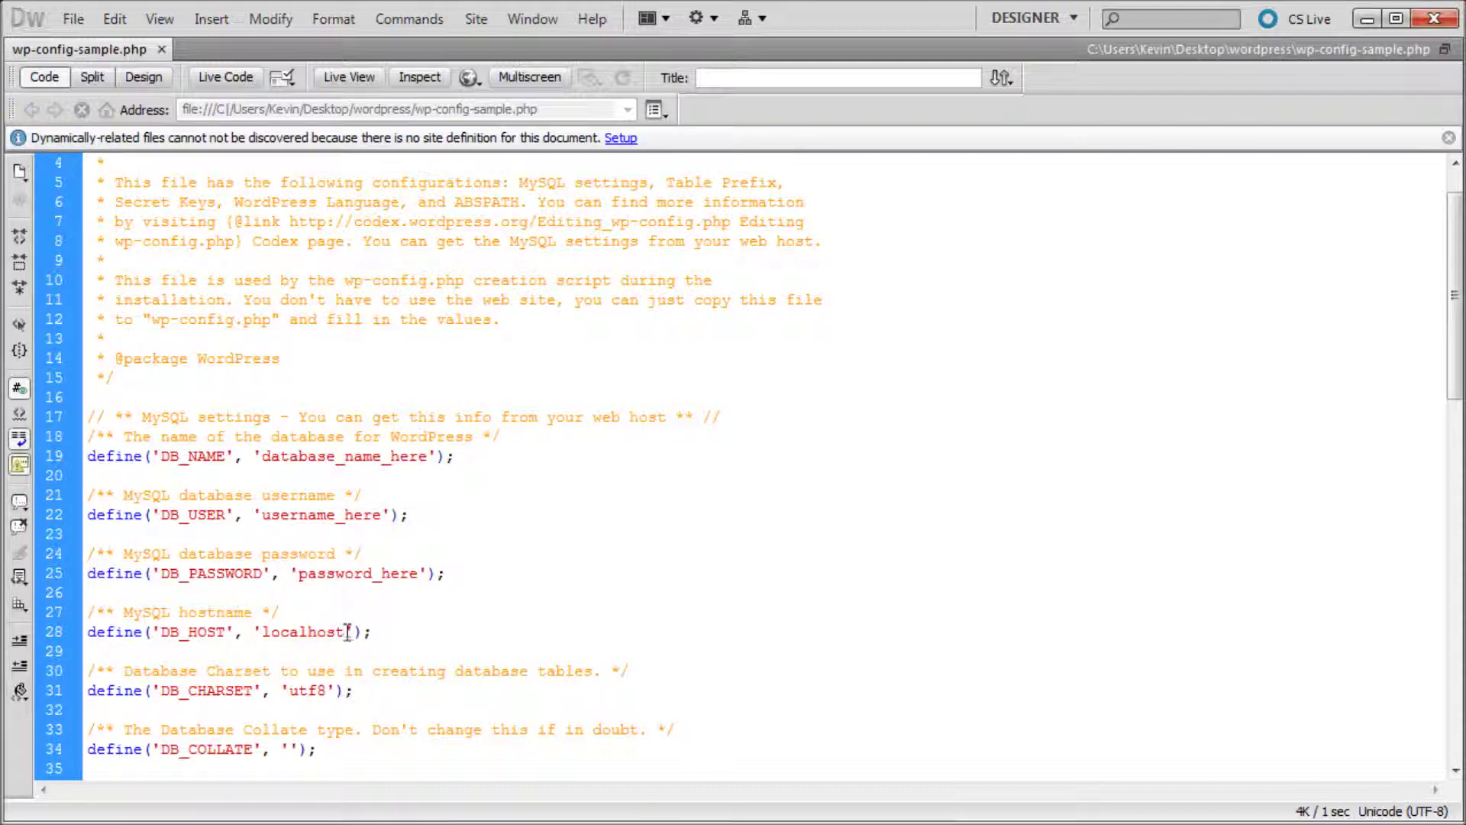
pyautogui.moveTo(410, 638); pyautogui.dragTo(84, 457)
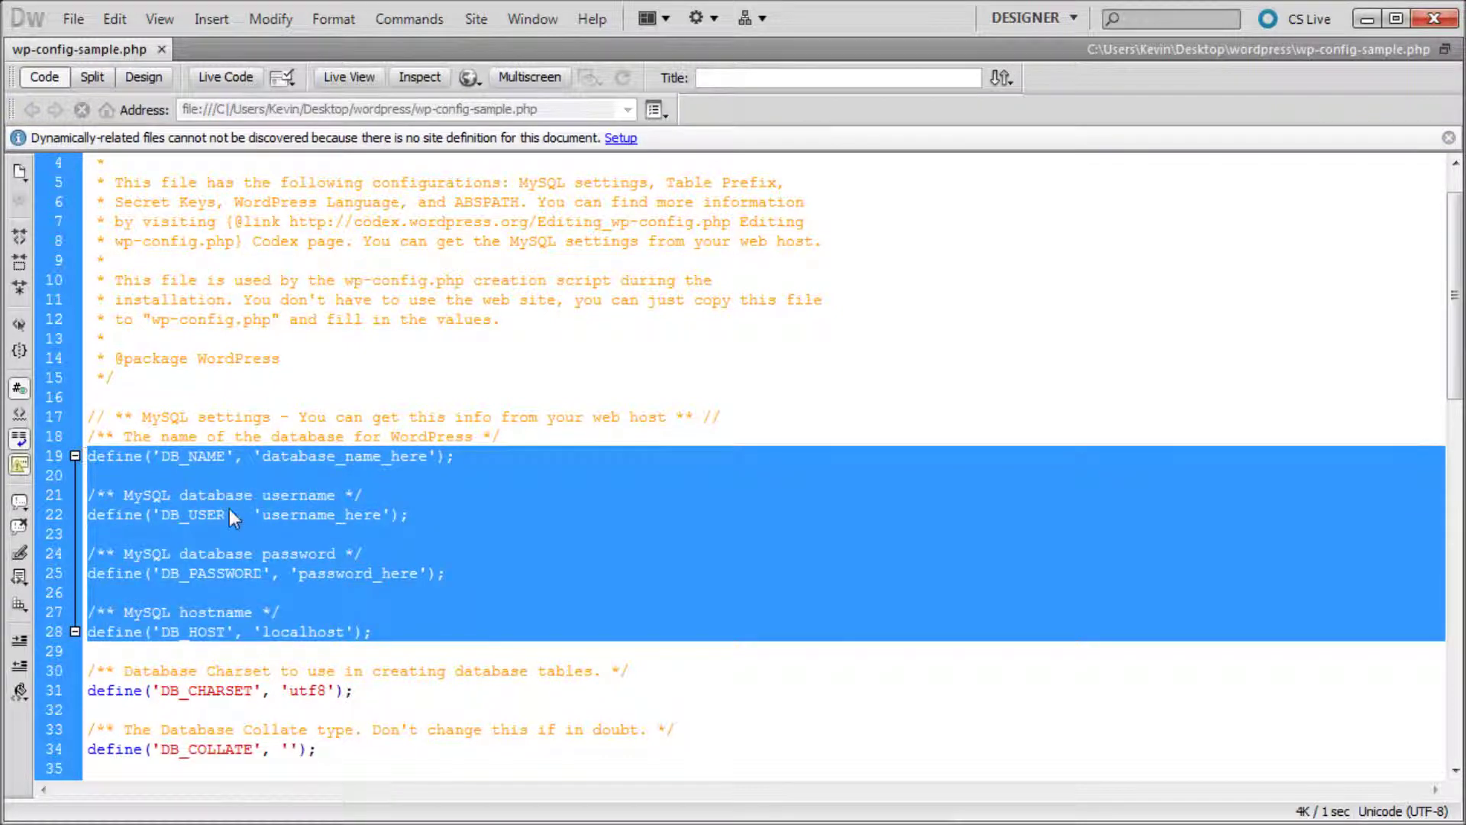
pyautogui.scroll(1, 291, 539)
pyautogui.click(322, 514)
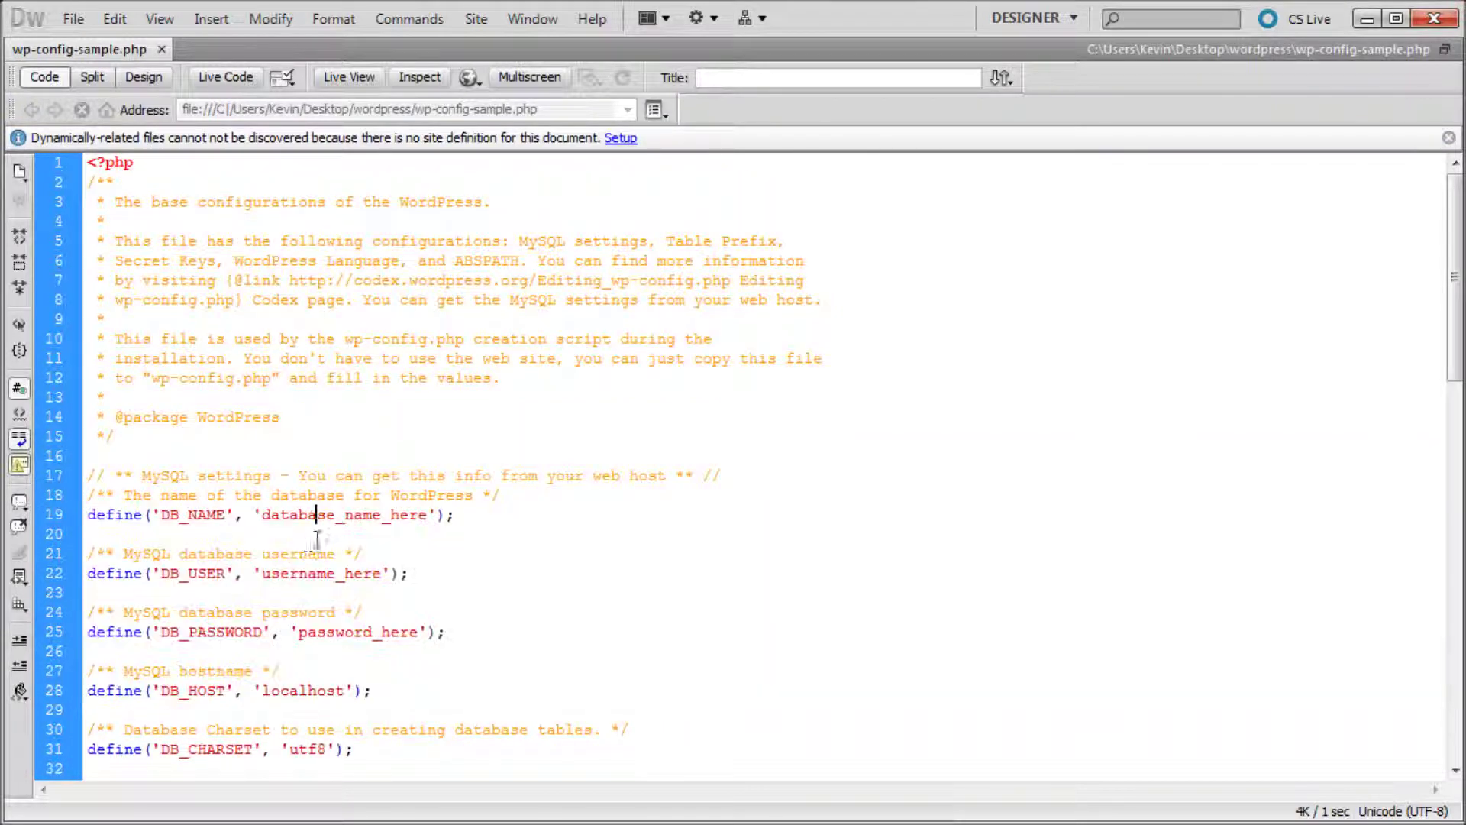
# - Pick out the database_name_here, username_here, password_here and localhost values in turn
pyautogui.doubleClick(275, 516)
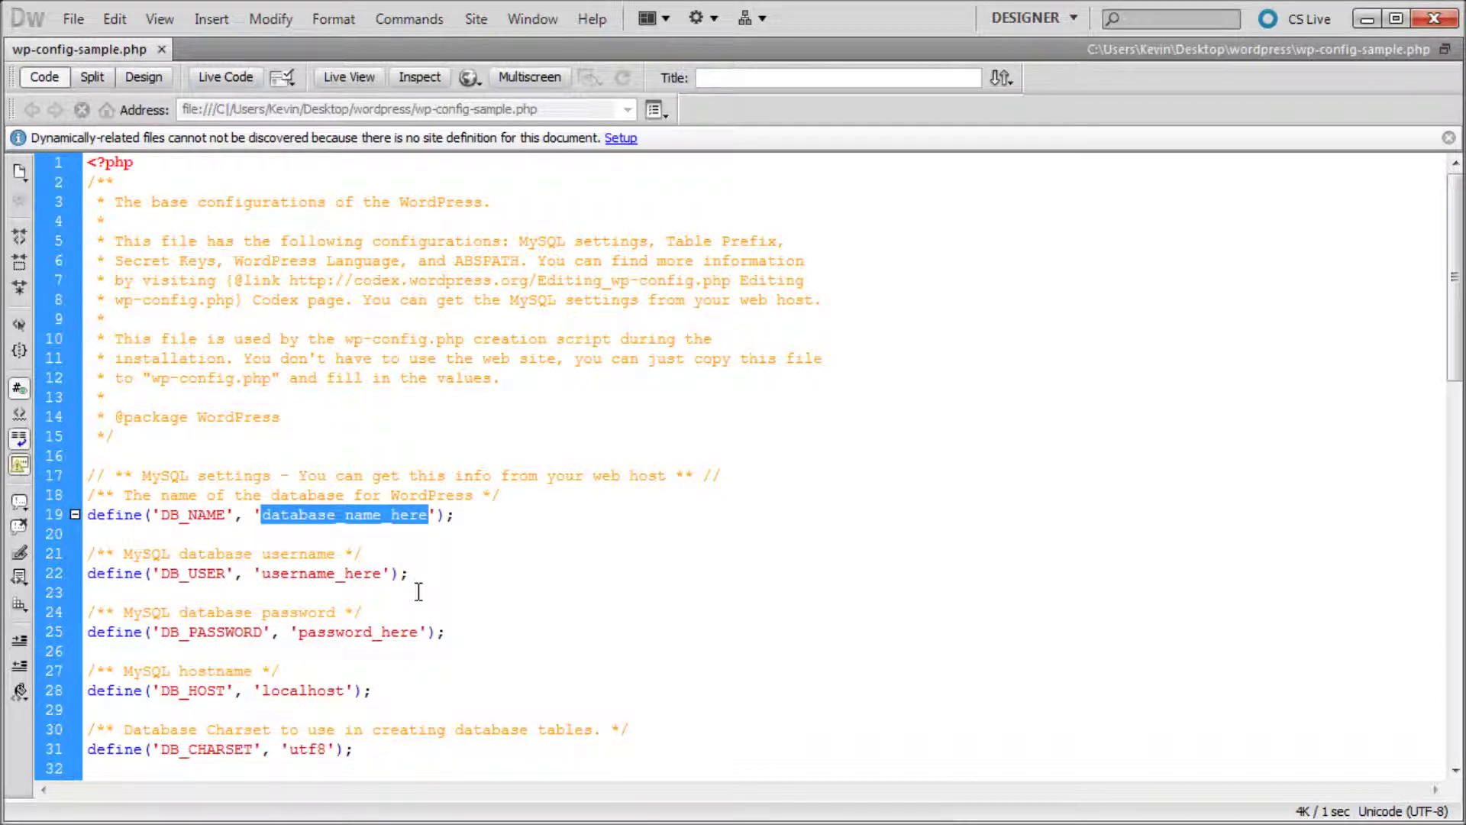
pyautogui.click(319, 581)
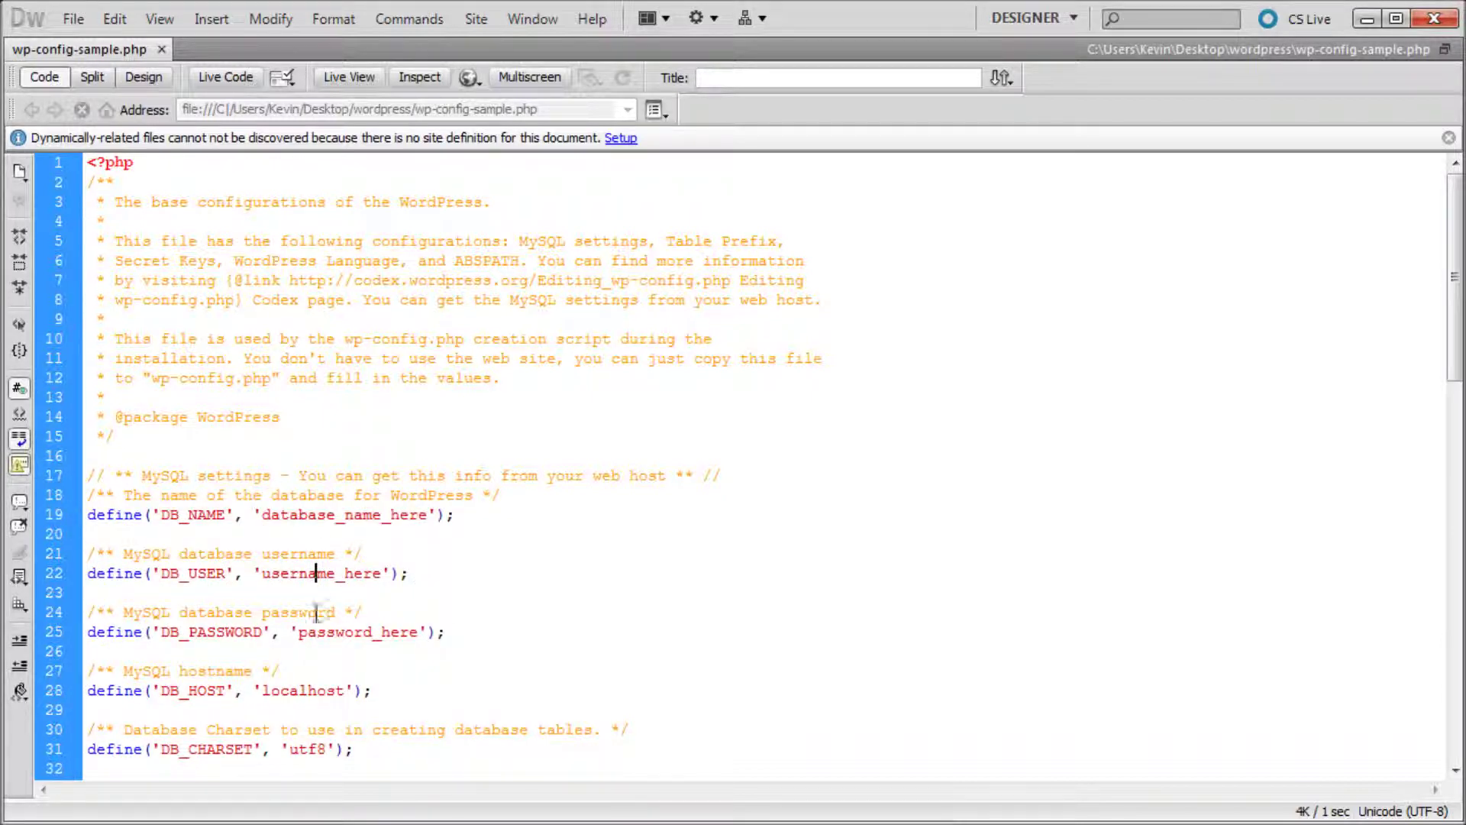
pyautogui.doubleClick(319, 575)
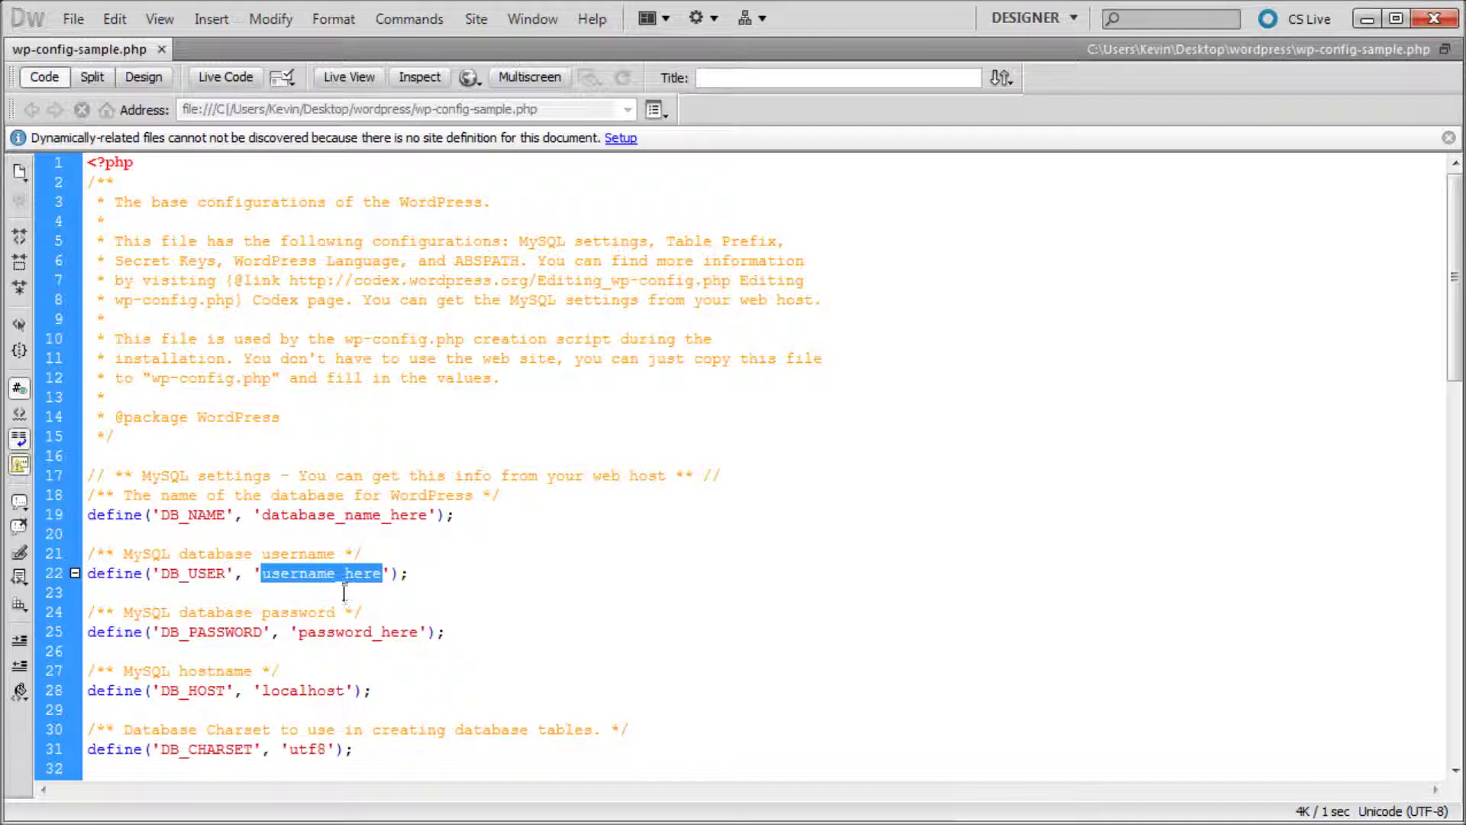
pyautogui.doubleClick(347, 633)
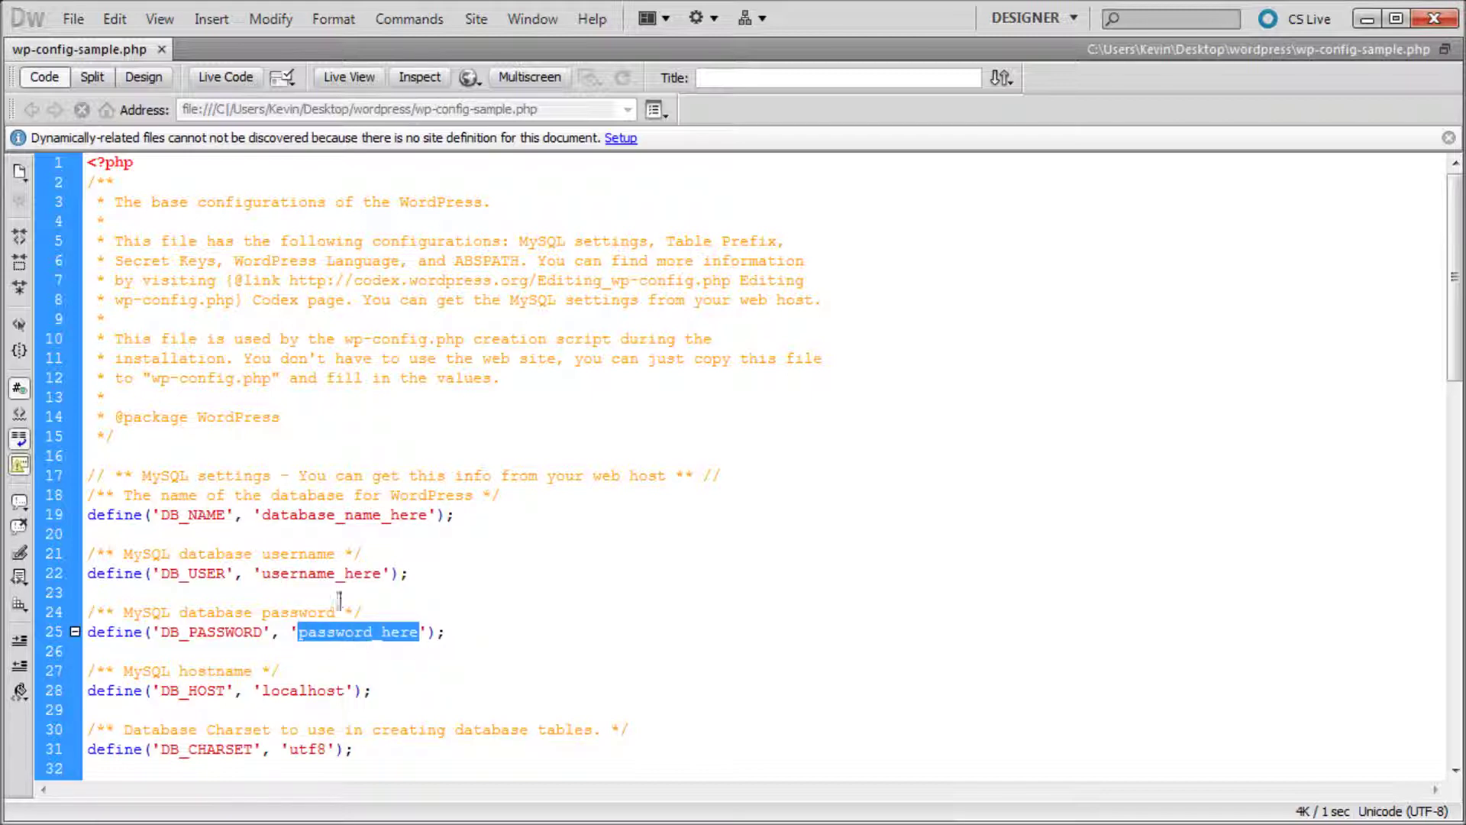
pyautogui.click(303, 702)
pyautogui.doubleClick(296, 692)
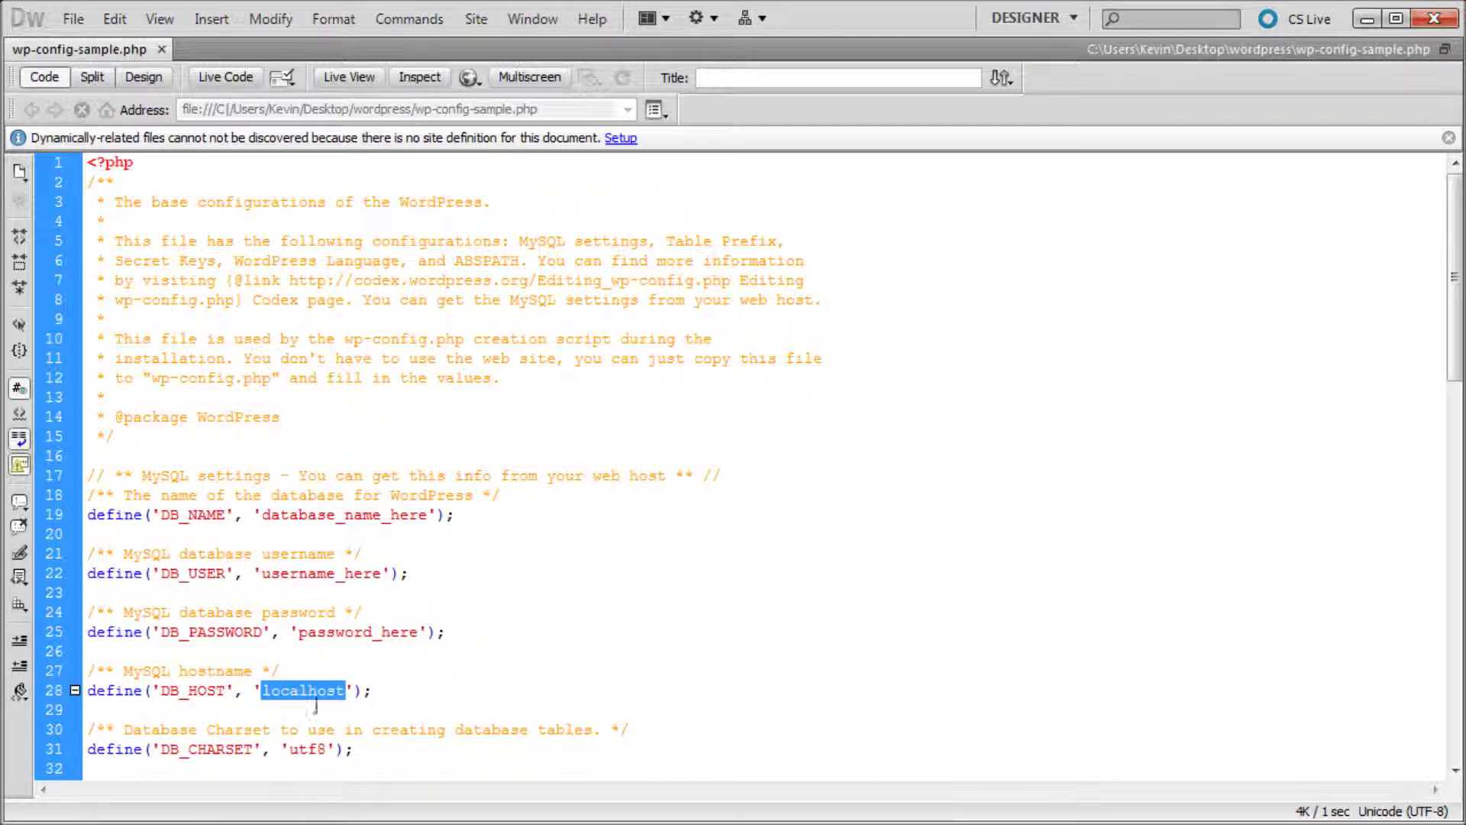
pyautogui.click(288, 692)
pyautogui.doubleClick(290, 691)
pyautogui.click(348, 692)
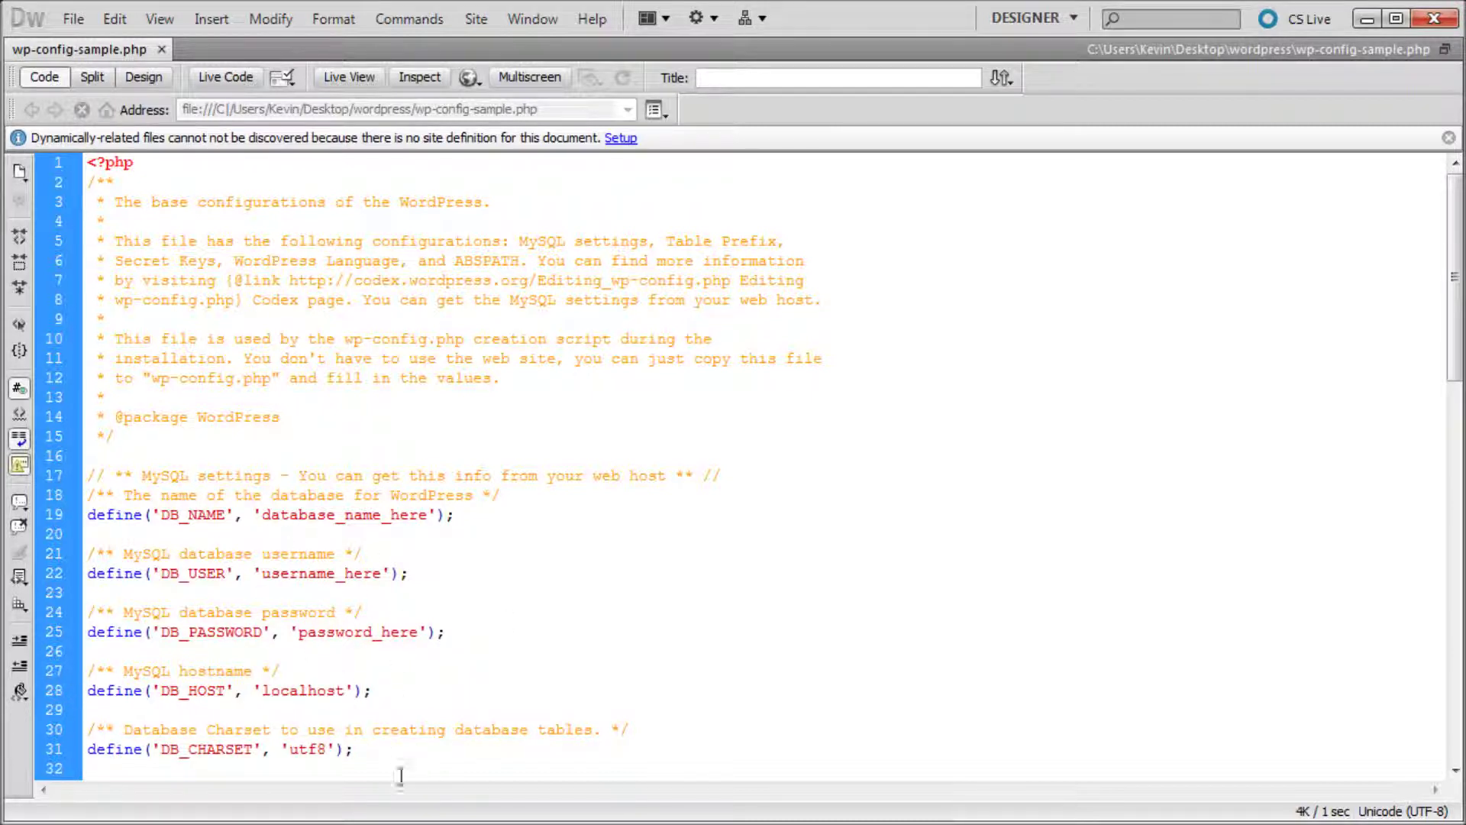
pyautogui.doubleClick(314, 692)
pyautogui.click(334, 692)
# - Reselect each placeholder value once more, then minimize Dreamweaver back to the wordpress folder
pyautogui.doubleClick(343, 514)
pyautogui.doubleClick(341, 575)
pyautogui.click(346, 634)
pyautogui.doubleClick(346, 632)
pyautogui.doubleClick(334, 689)
pyautogui.click(454, 614)
pyautogui.click(1380, 16)
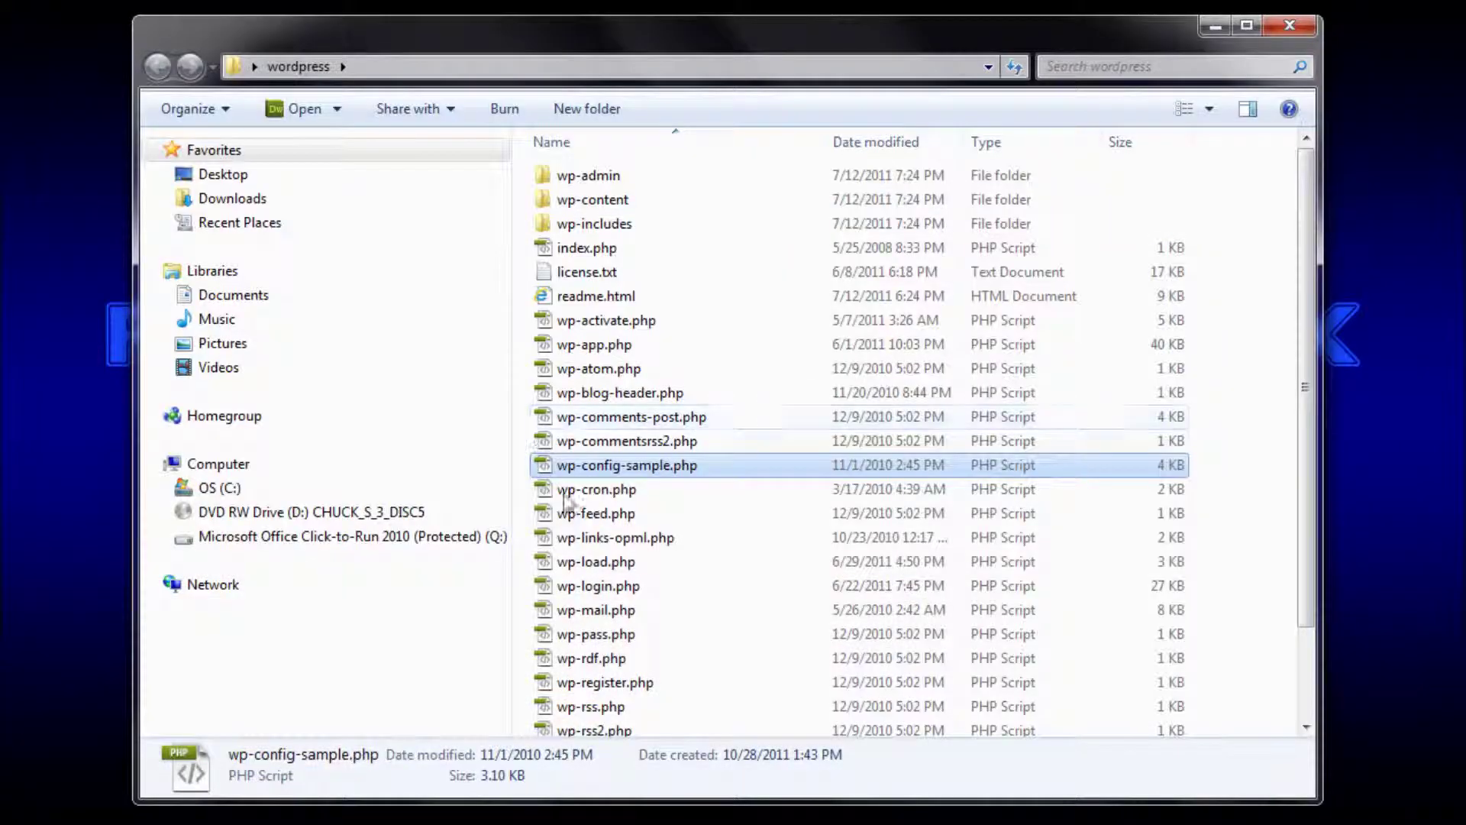
# - Rename wp-config-sample.php to wp-config.php, then close the folder window and select the desktop wordpress folder
pyautogui.click(654, 469)
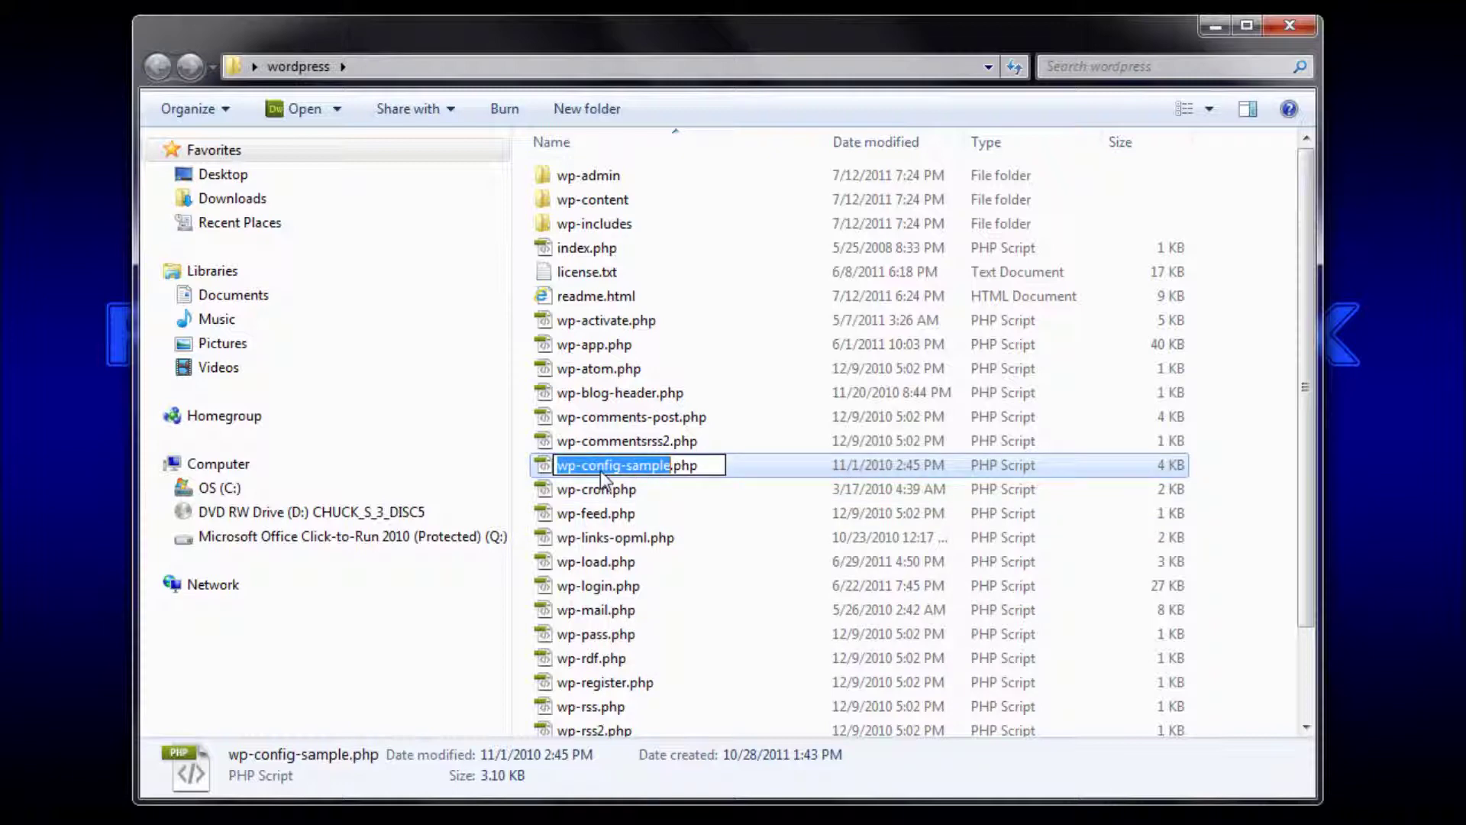
pyautogui.press('Escape')
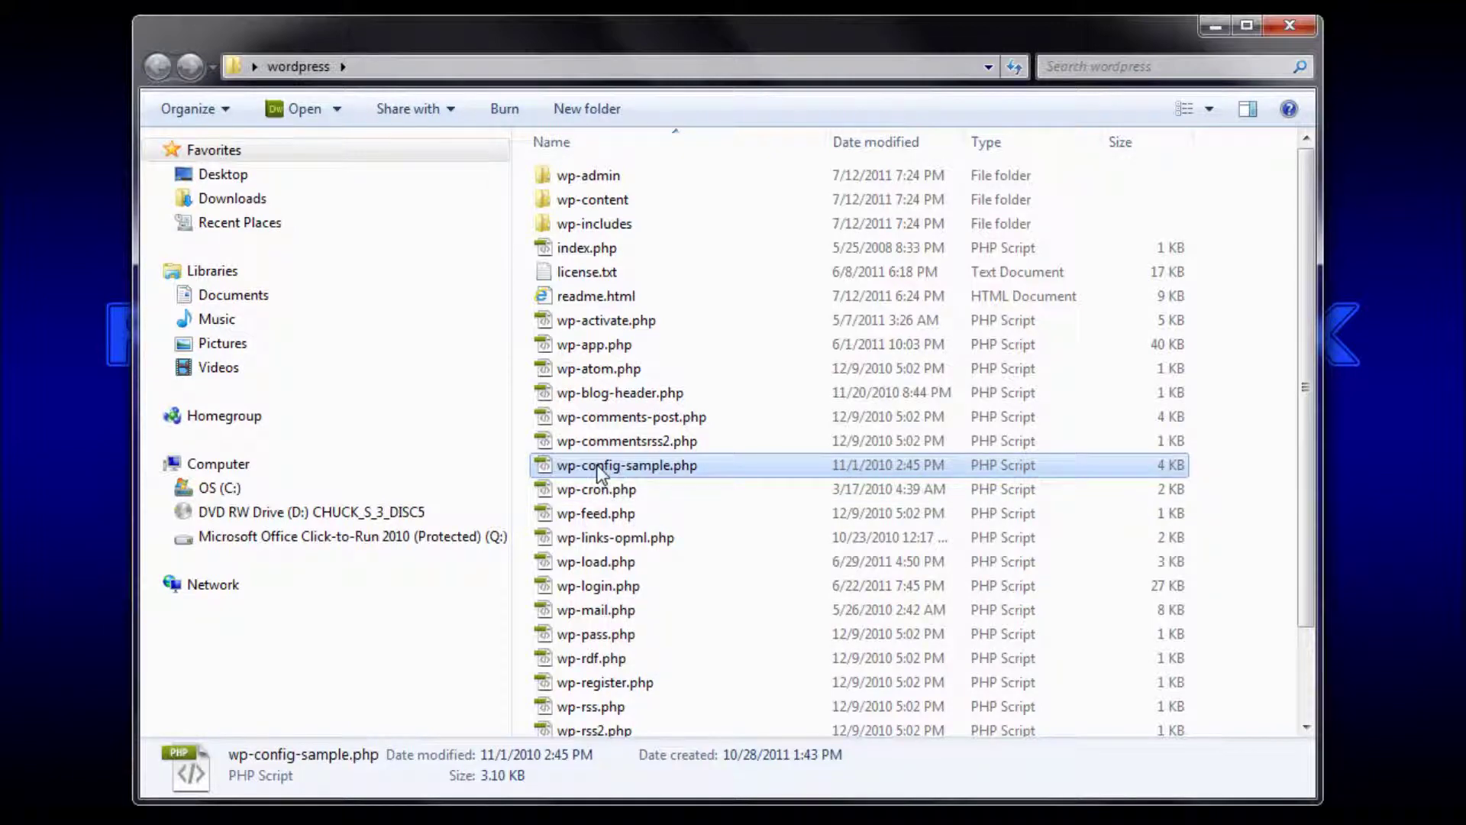
pyautogui.click(620, 466)
pyautogui.click(621, 466)
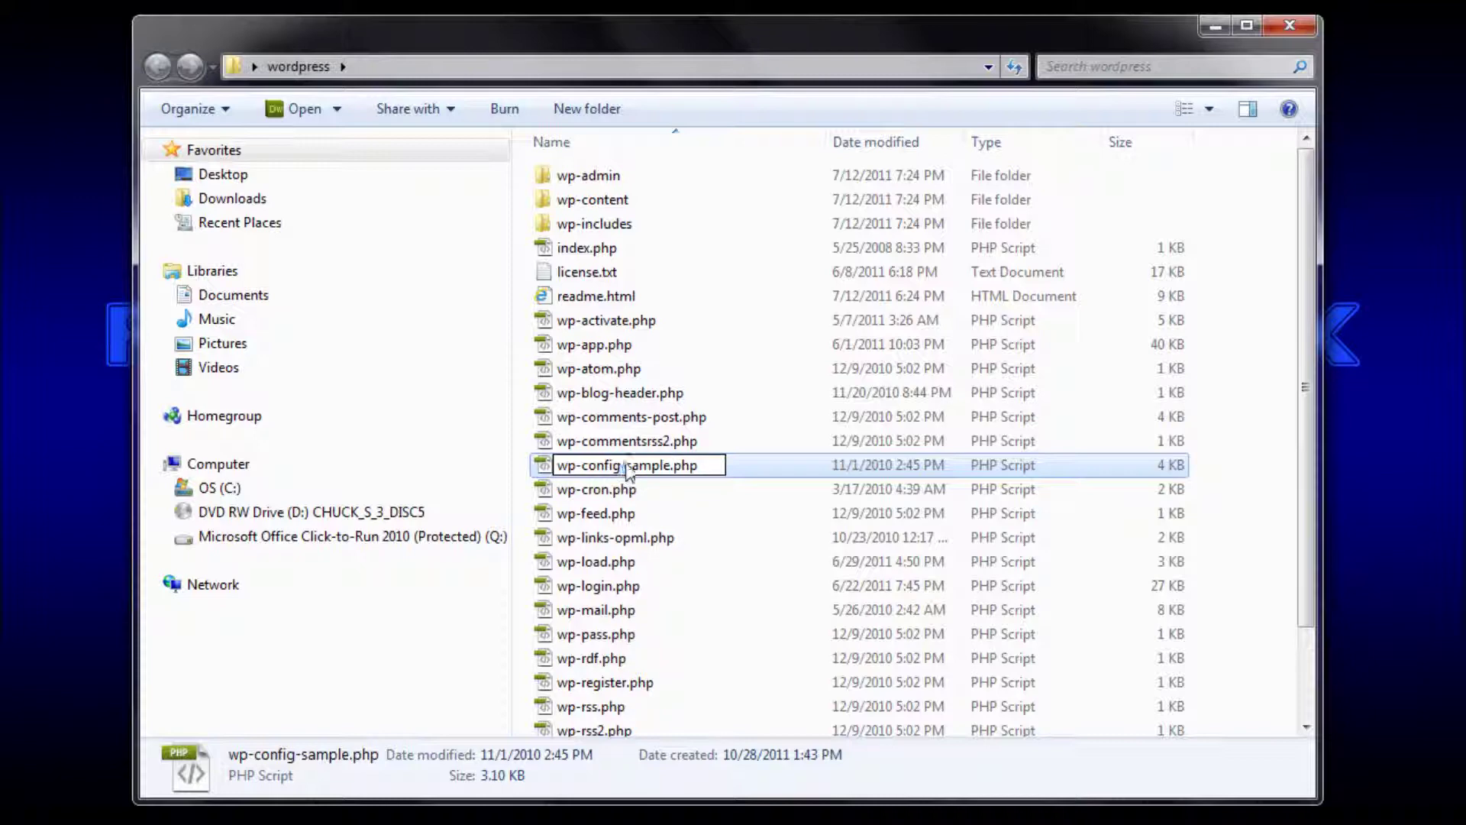
pyautogui.moveTo(627, 467); pyautogui.dragTo(665, 470)
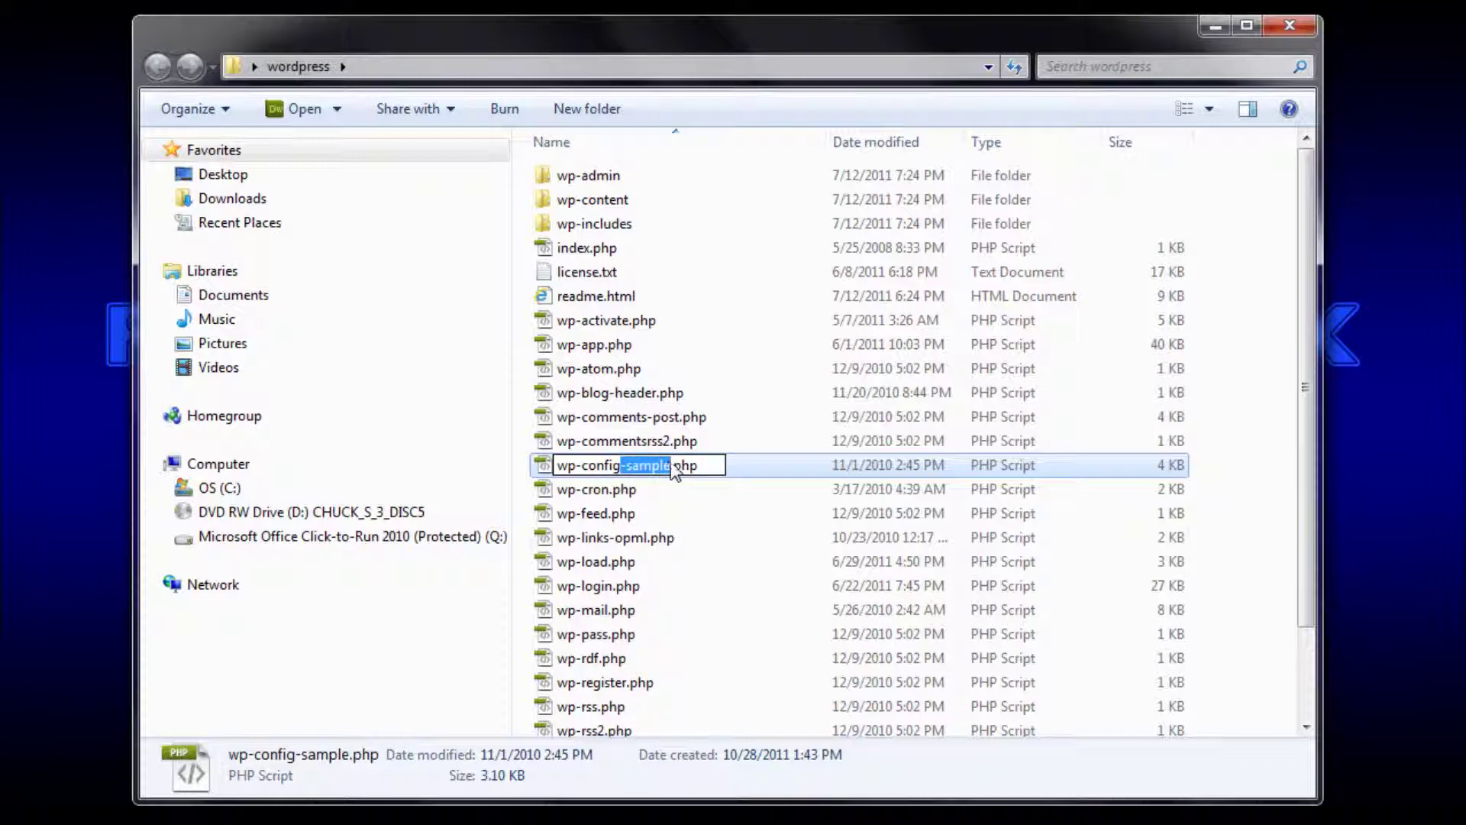
pyautogui.press('Delete')
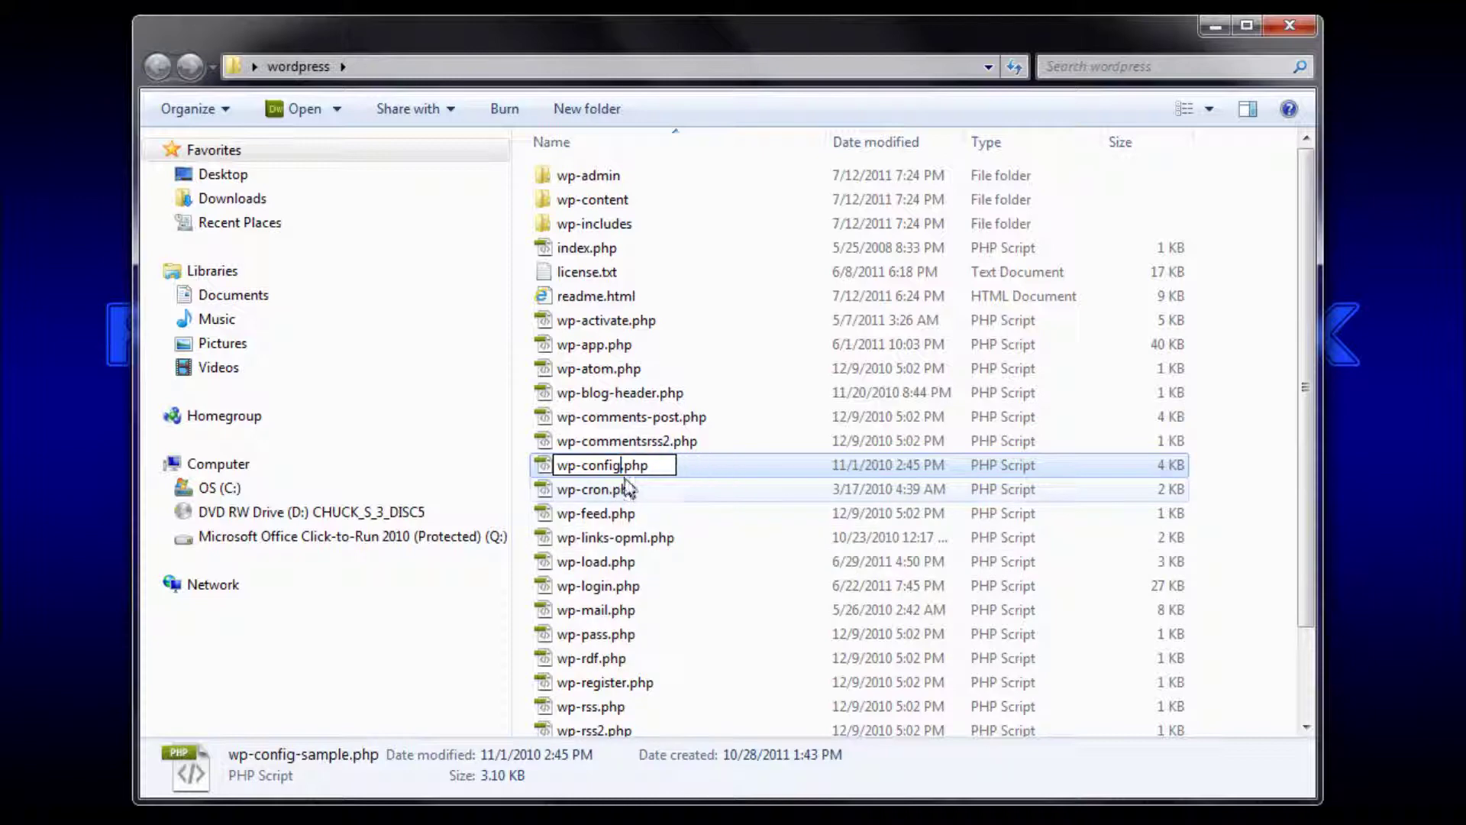
pyautogui.press('Return')
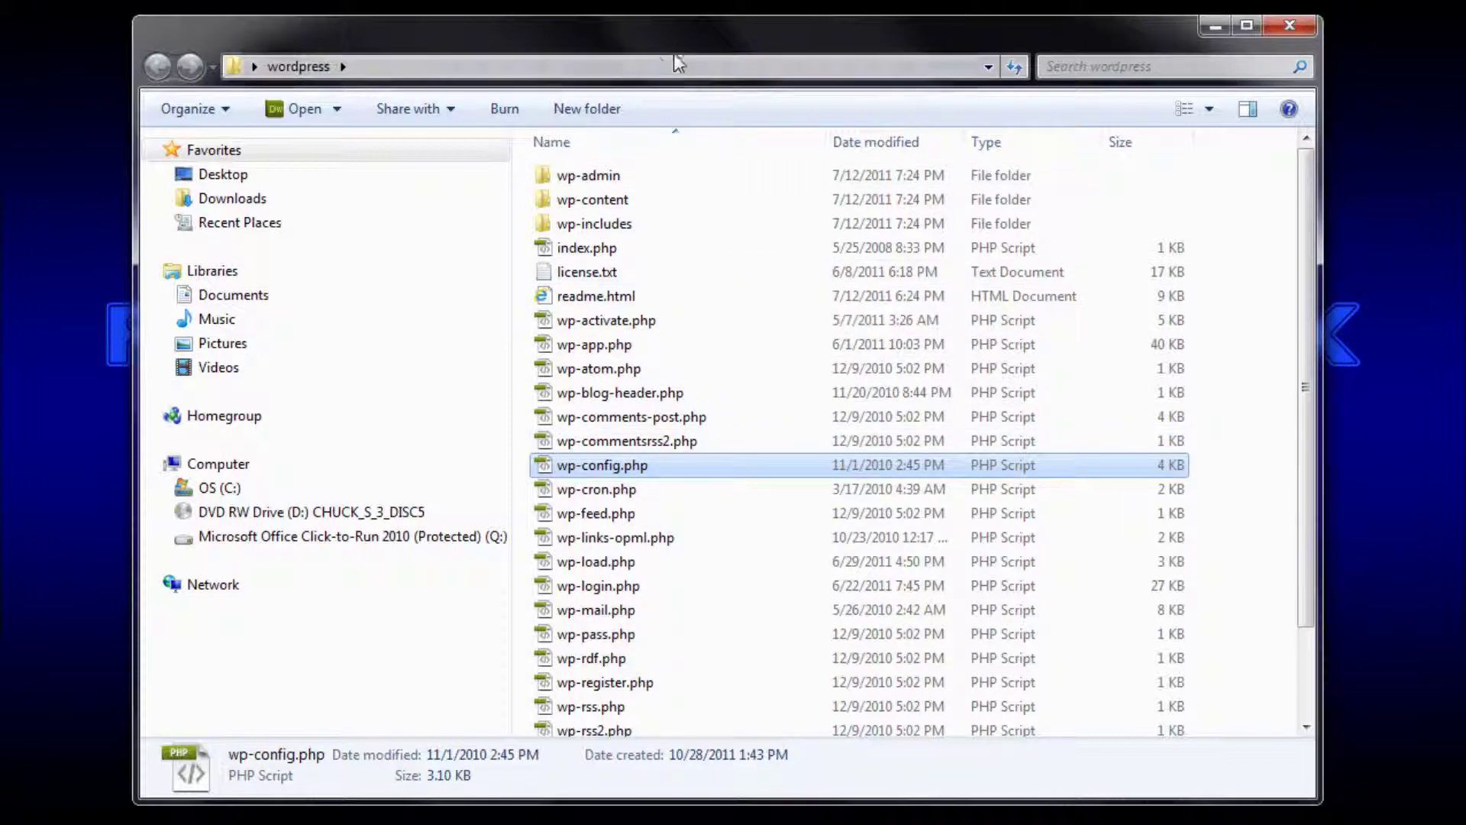
pyautogui.click(1291, 29)
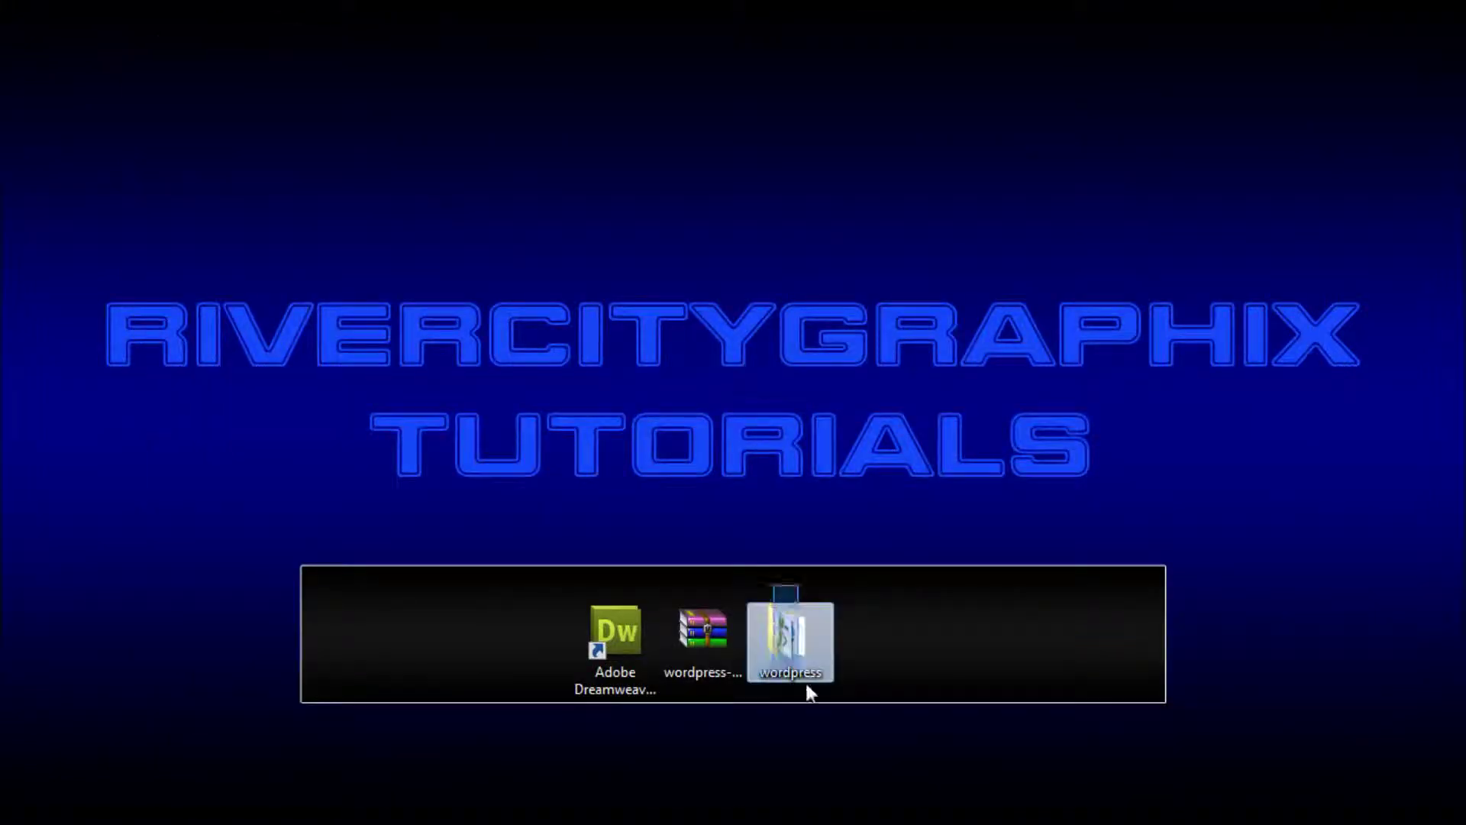
pyautogui.moveTo(774, 586); pyautogui.dragTo(833, 707)
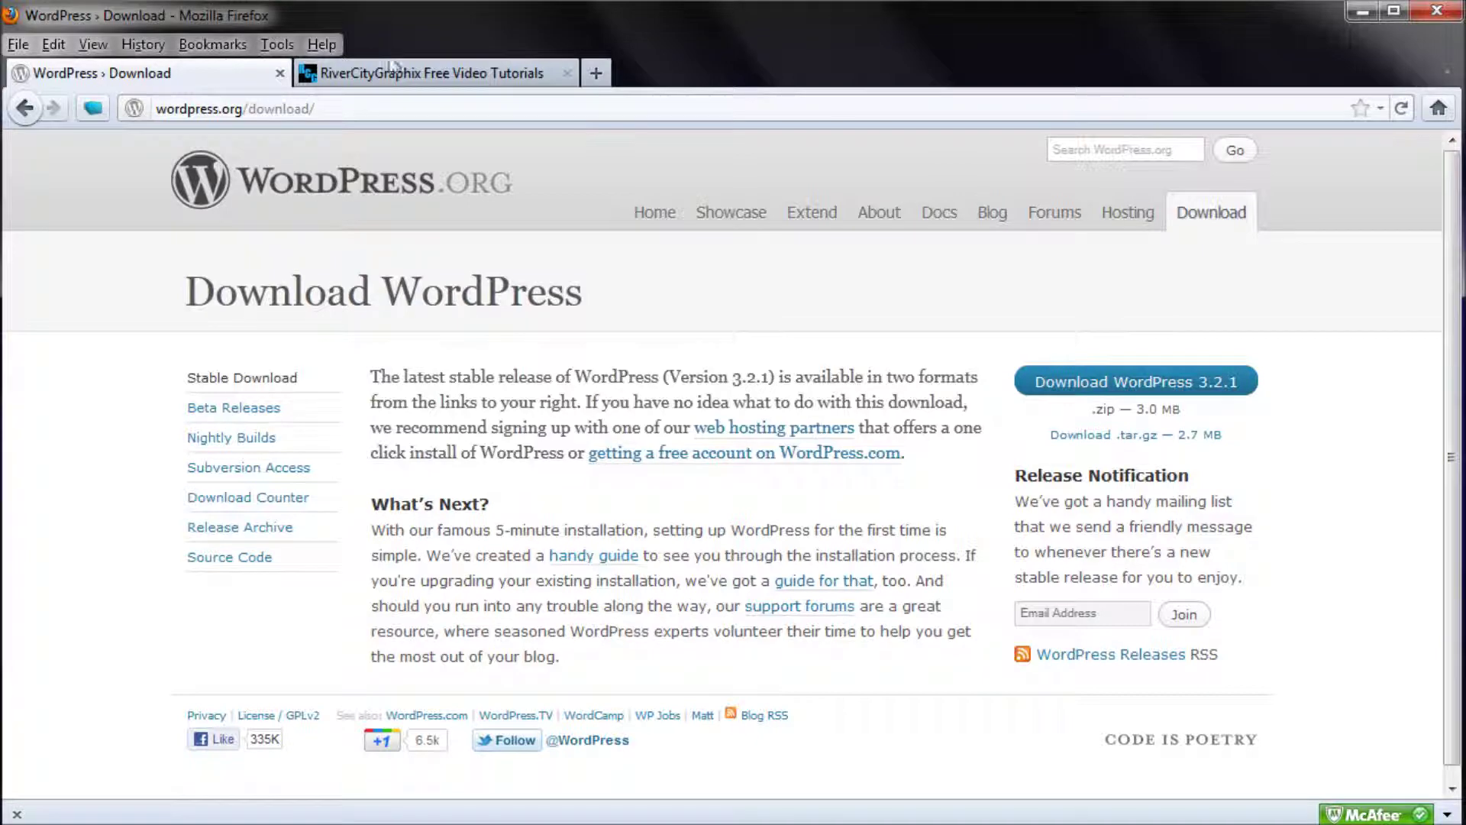
pyautogui.click(391, 71)
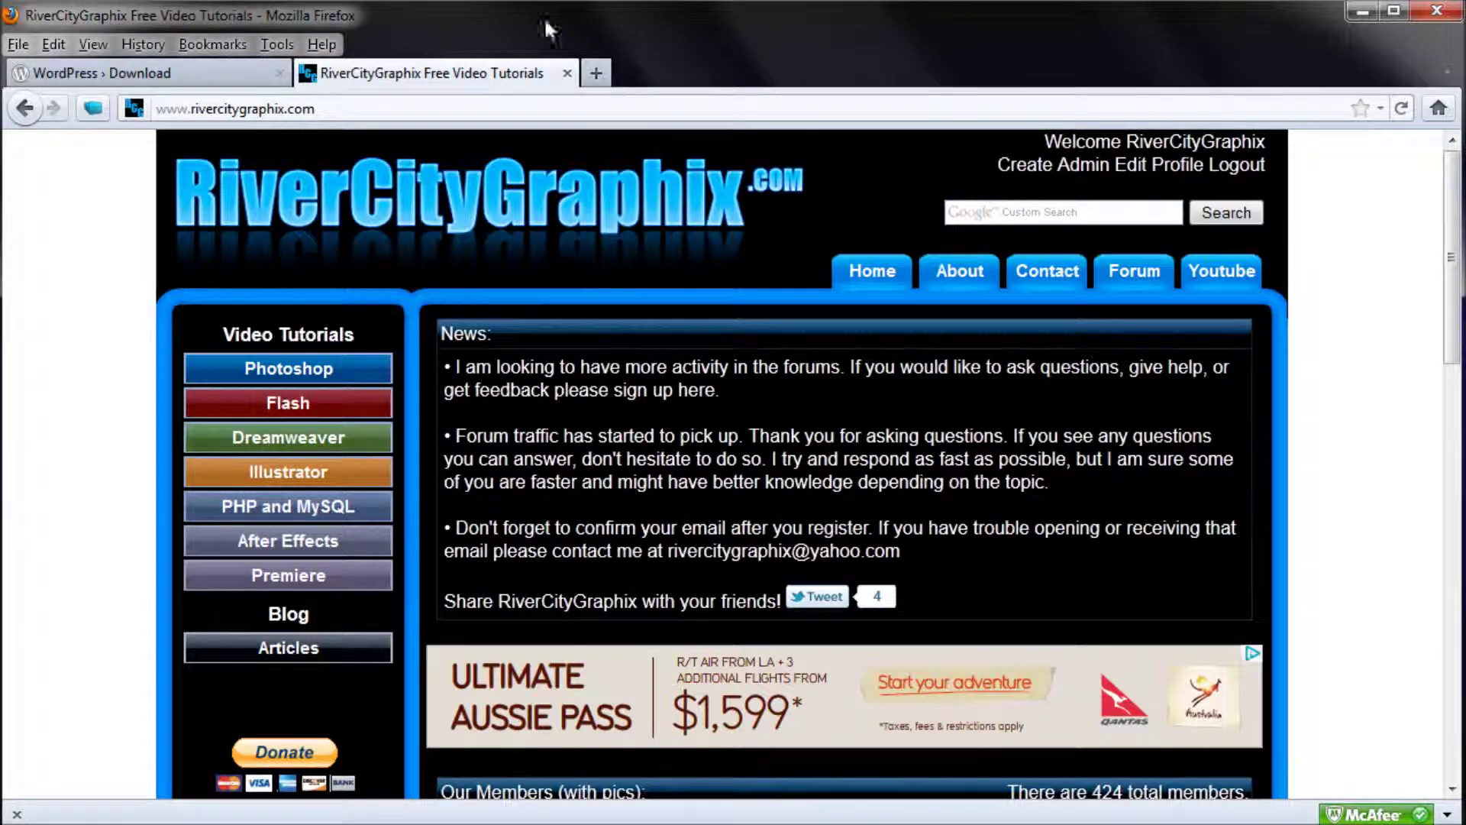
pyautogui.click(423, 108)
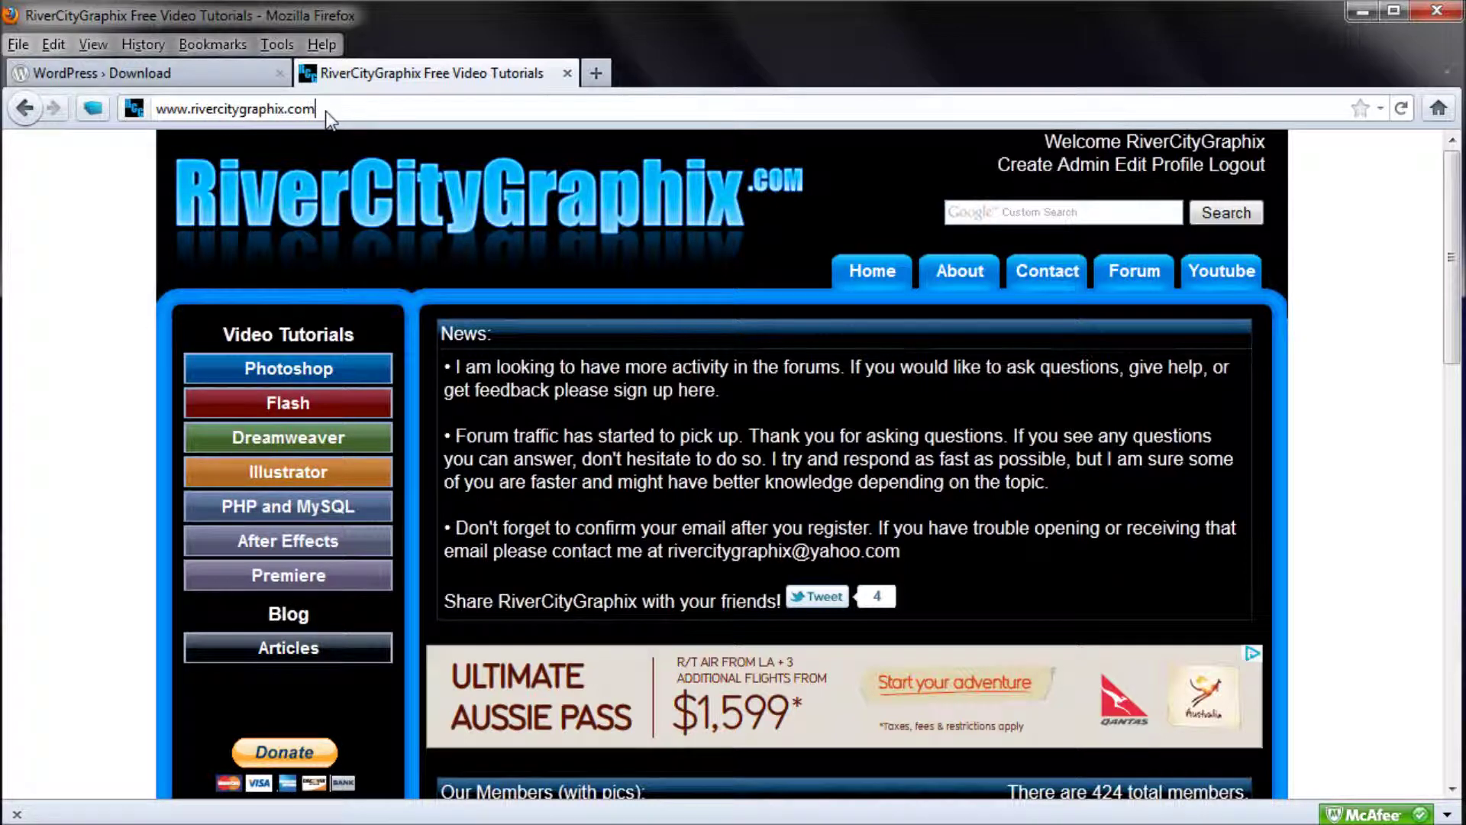
pyautogui.write('/wordpress')
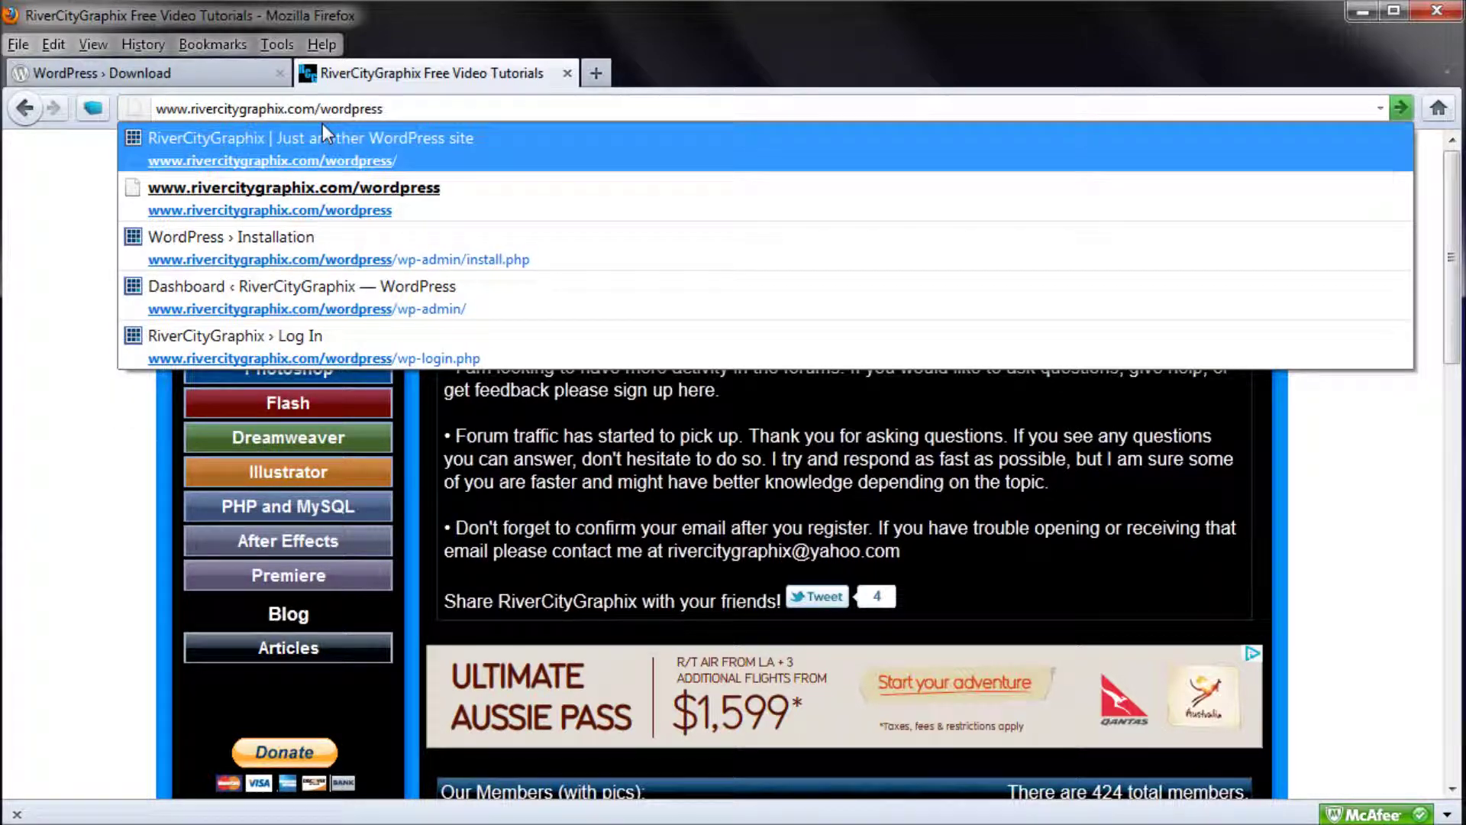
pyautogui.press('Return')
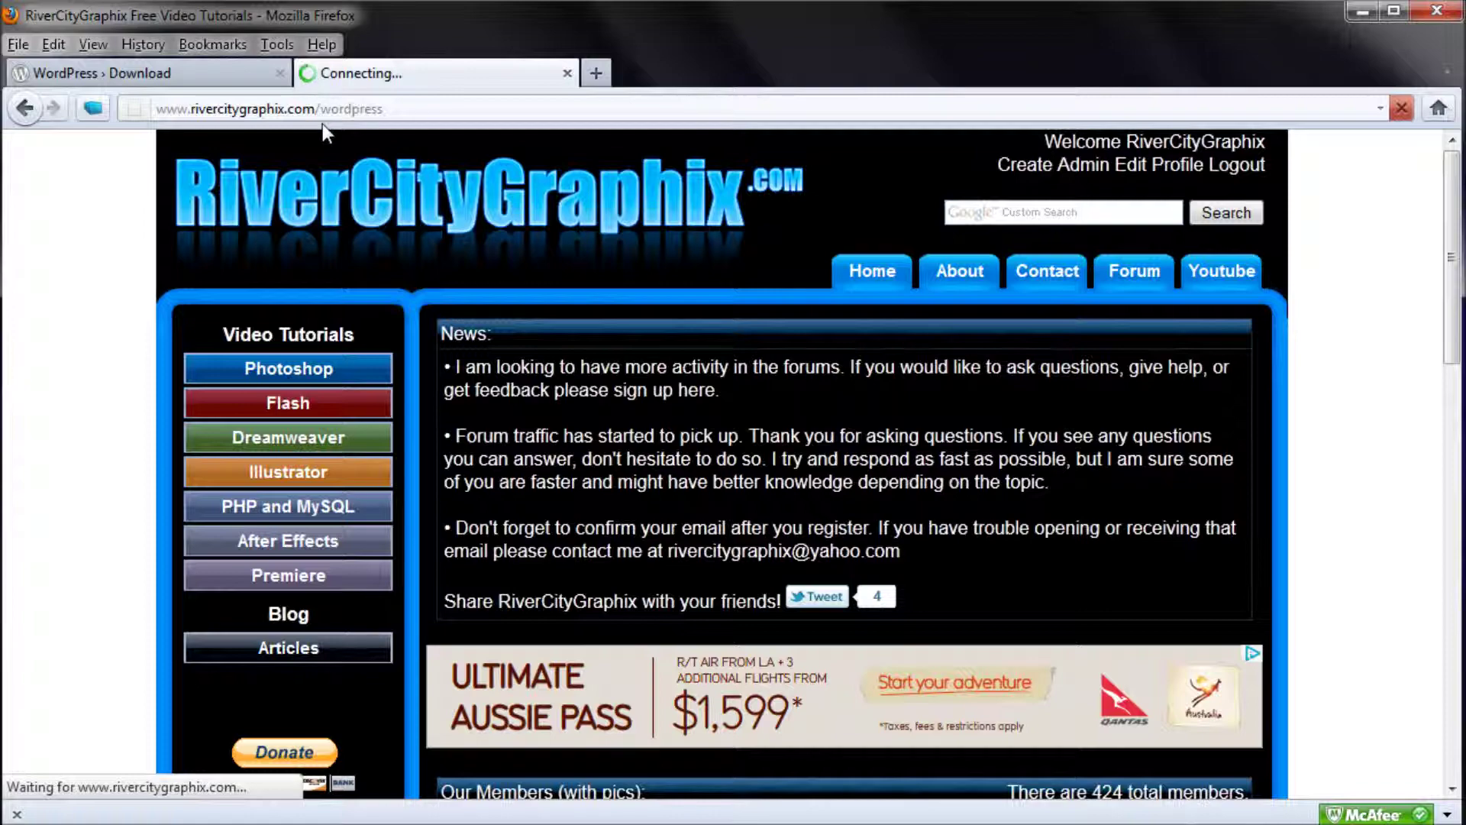
# - Enter RiverCityGraphix as the site title and replace the default admin username
pyautogui.scroll(-5, 464, 331)
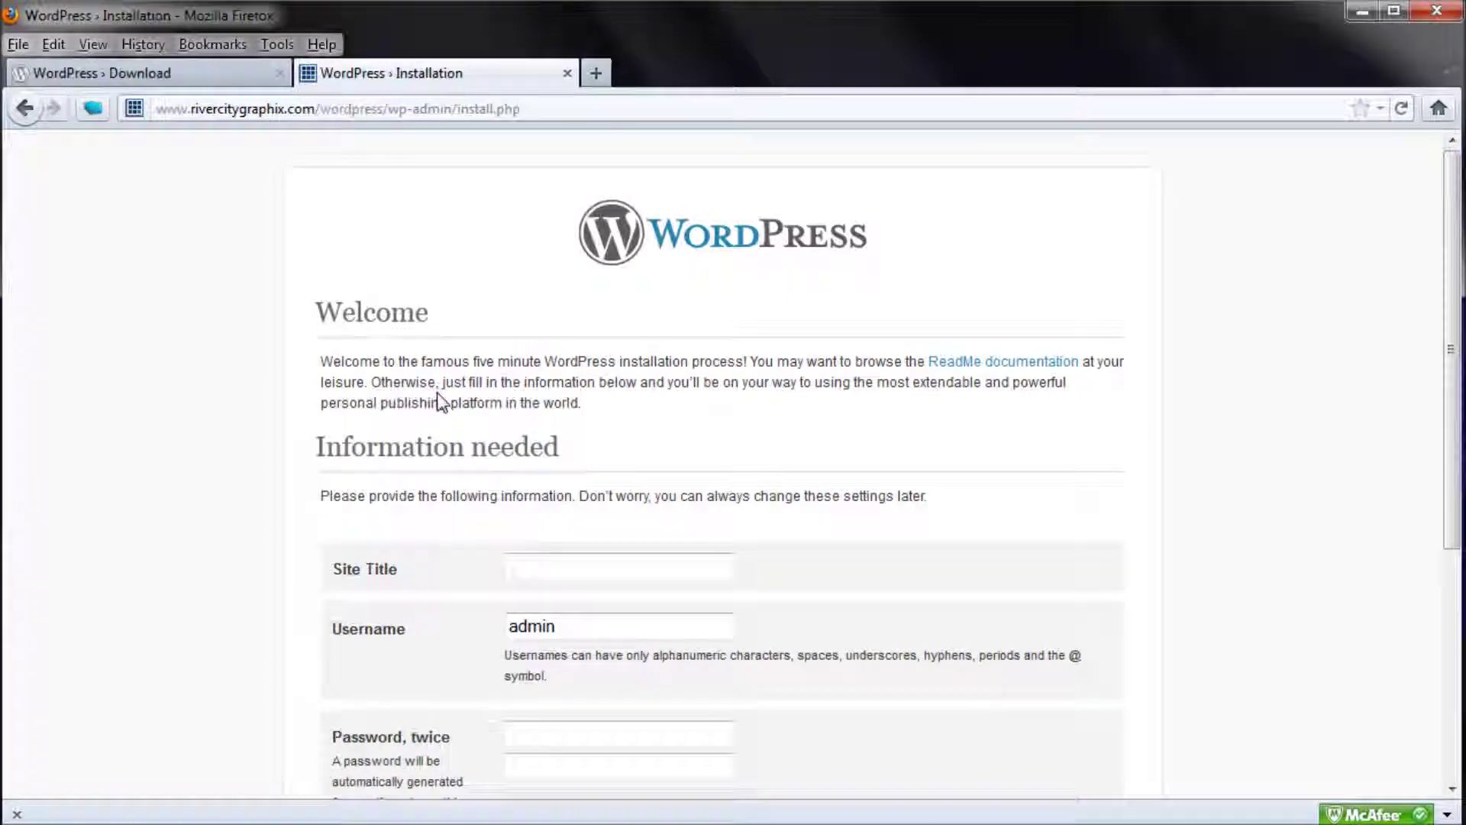
pyautogui.scroll(-5, 489, 336)
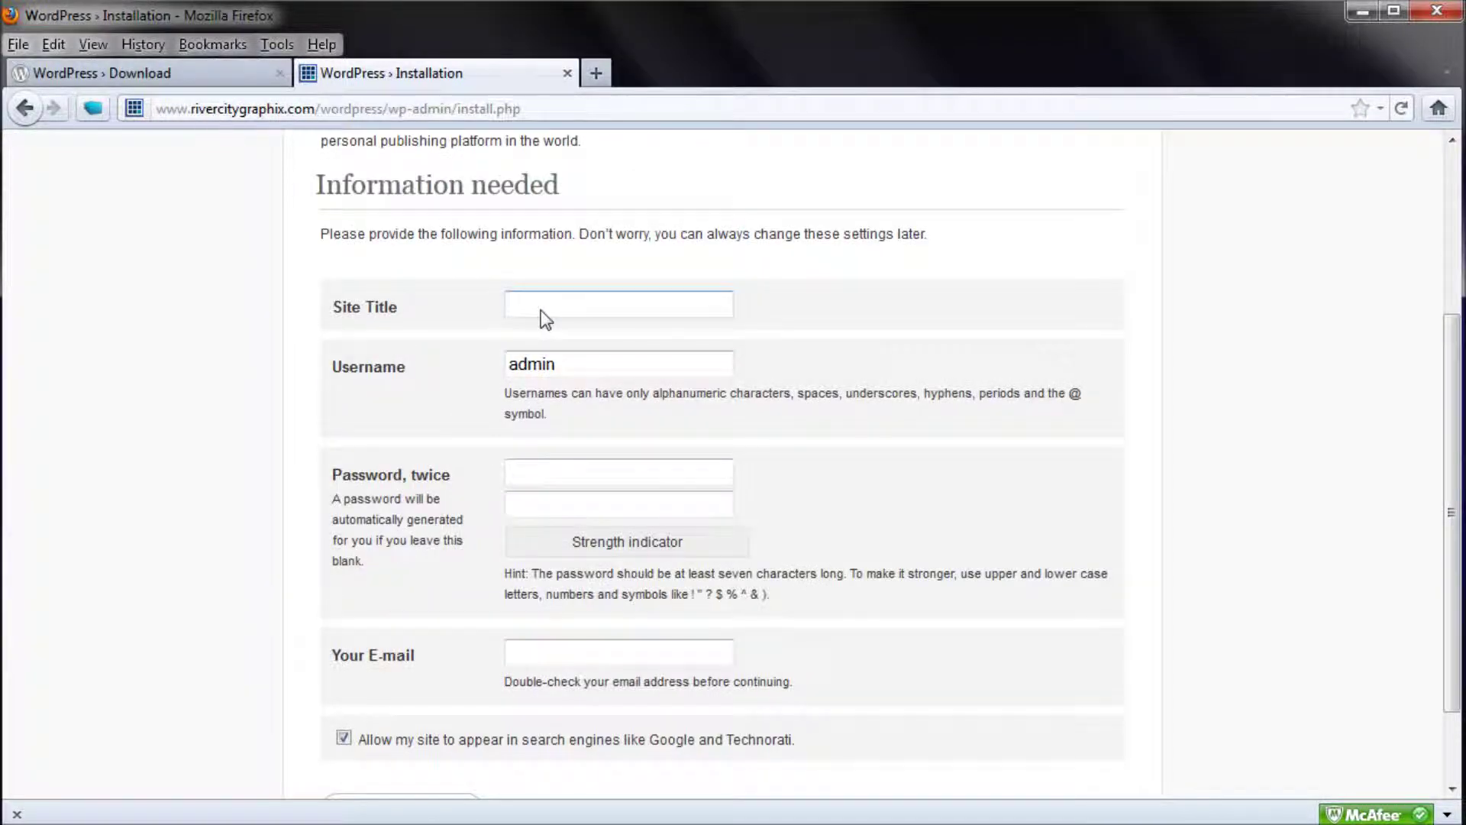
pyautogui.write('RiverCityGraphix')
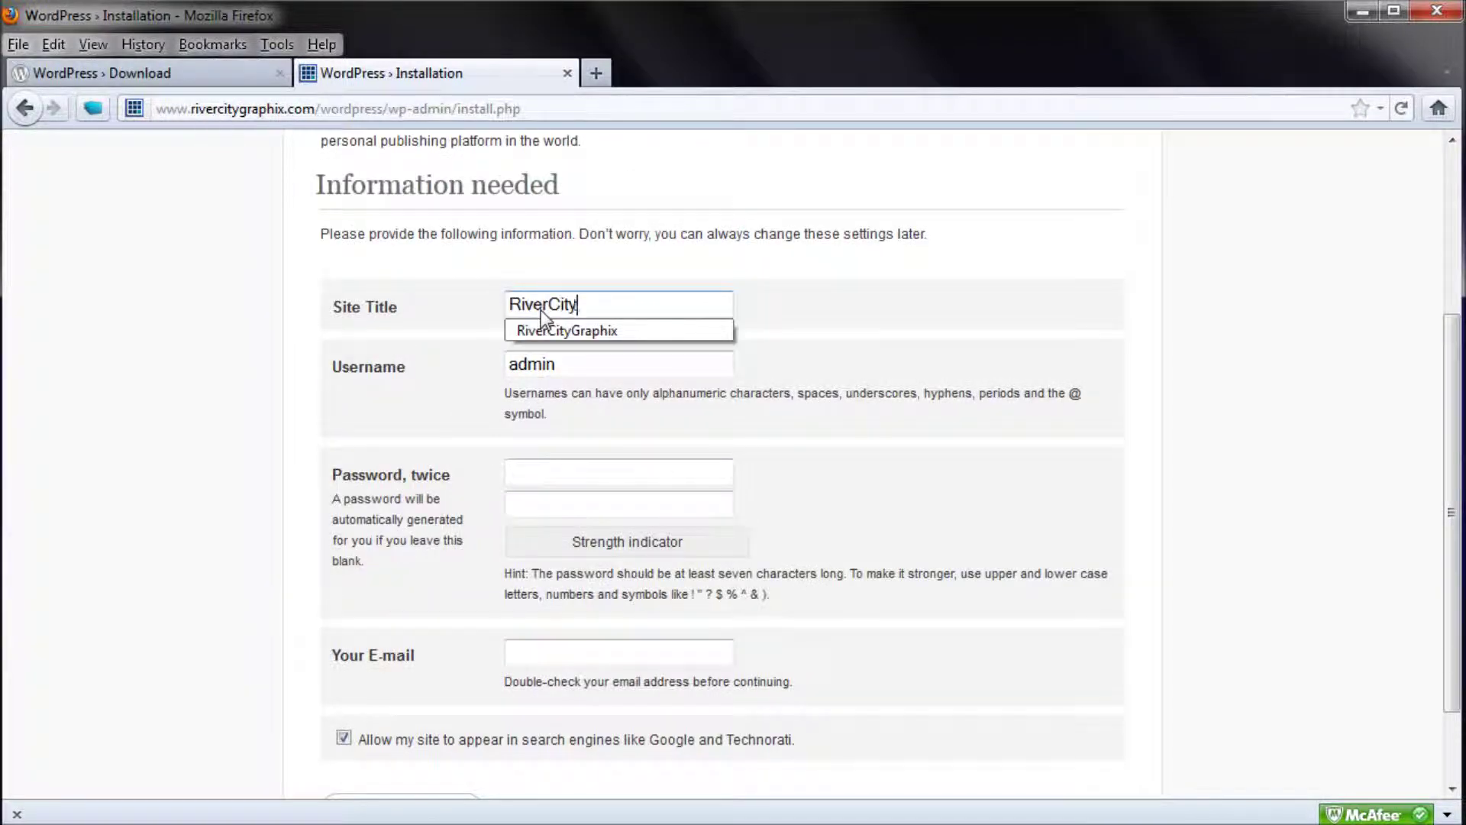
pyautogui.click(682, 369)
pyautogui.moveTo(681, 370); pyautogui.dragTo(449, 369)
pyautogui.click(605, 374)
pyautogui.moveTo(605, 374); pyautogui.dragTo(301, 339)
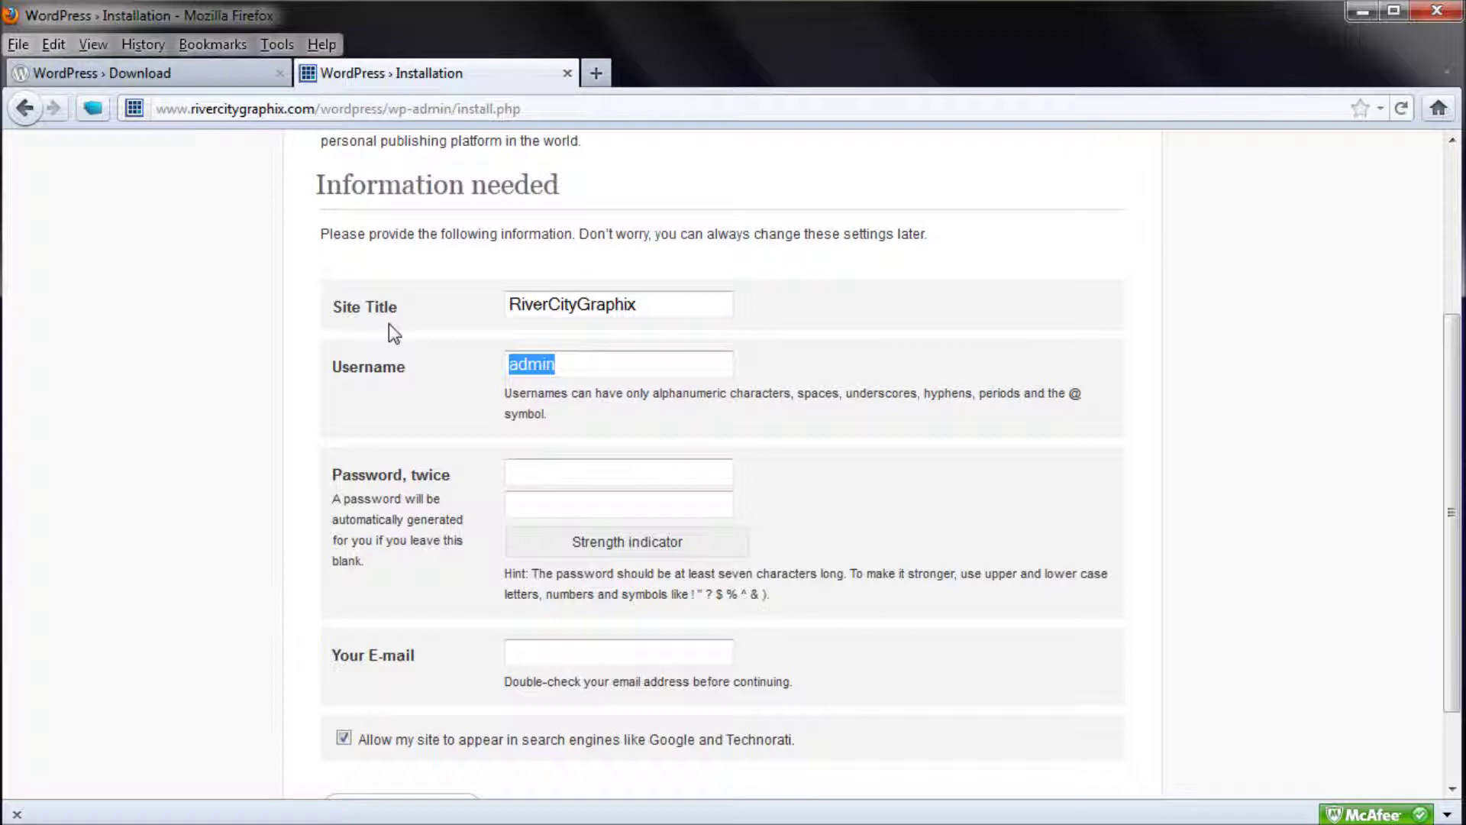
pyautogui.write('river')
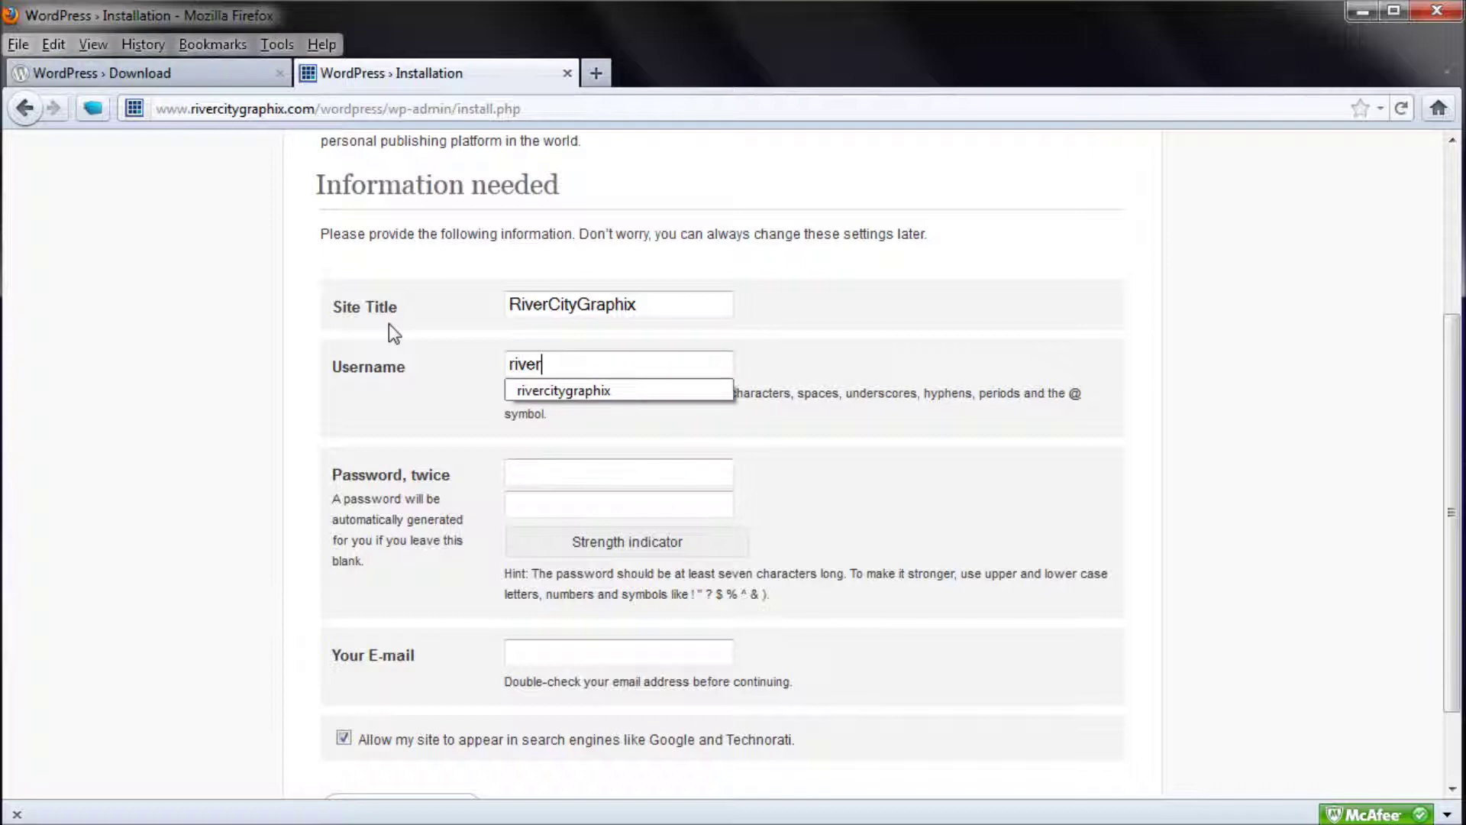
pyautogui.press('Down')
pyautogui.press('Return')
pyautogui.moveTo(628, 371); pyautogui.dragTo(290, 377)
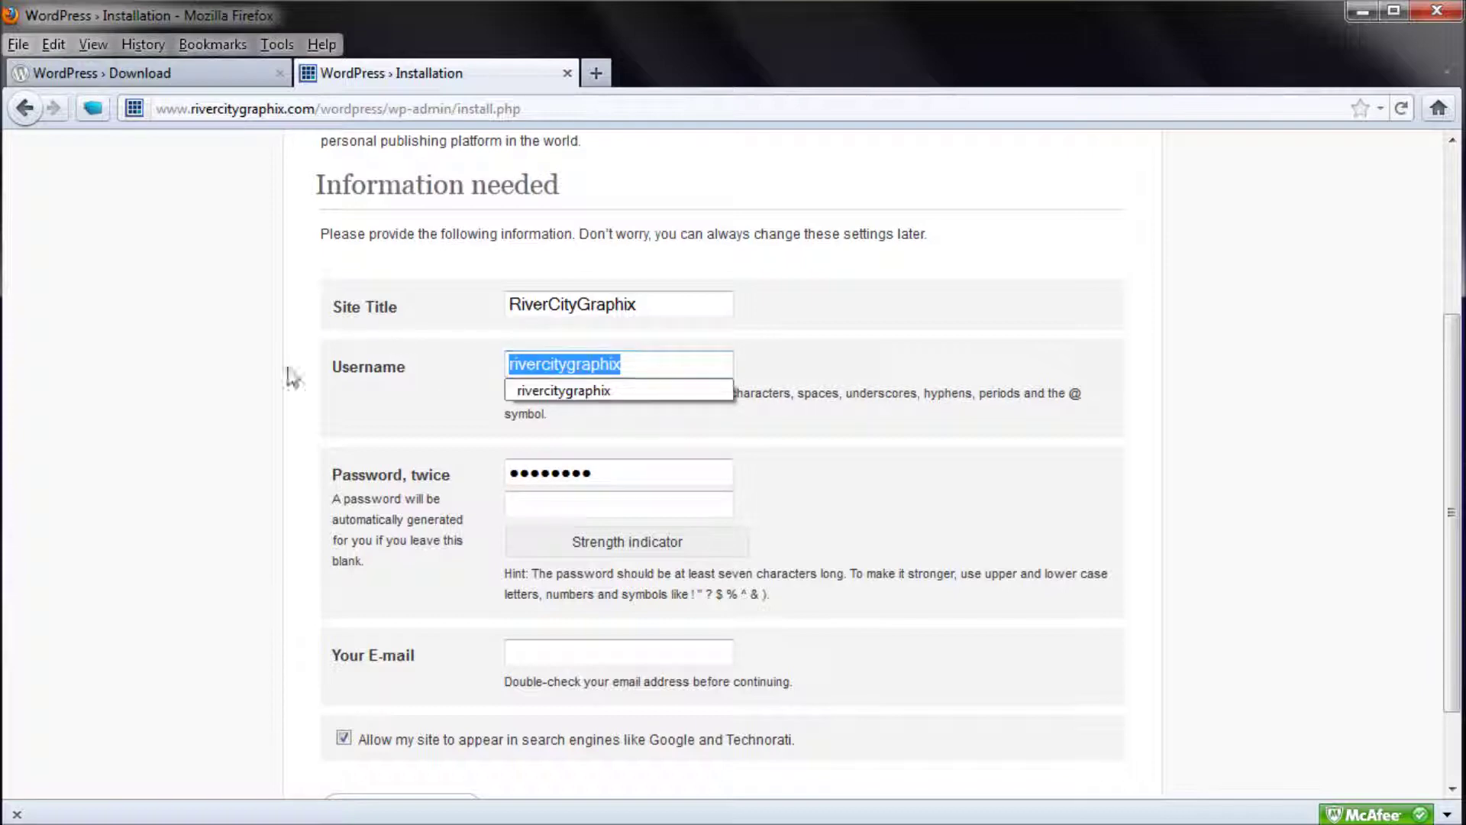
pyautogui.click(569, 363)
pyautogui.doubleClick(693, 363)
# - Type the admin password into both password fields
pyautogui.click(785, 412)
pyautogui.moveTo(600, 474); pyautogui.dragTo(168, 475)
pyautogui.write('passwor')
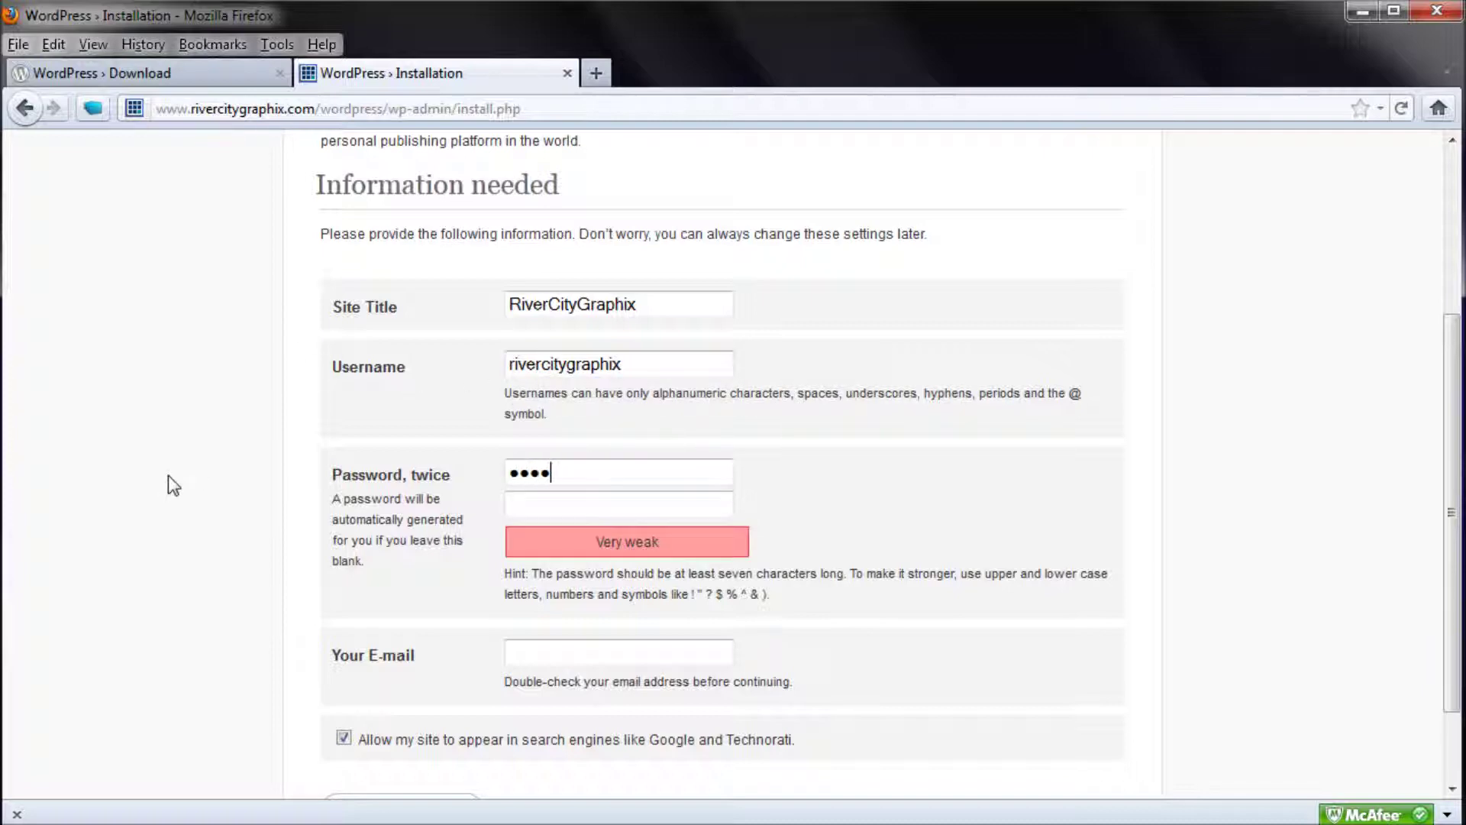
pyautogui.click(604, 506)
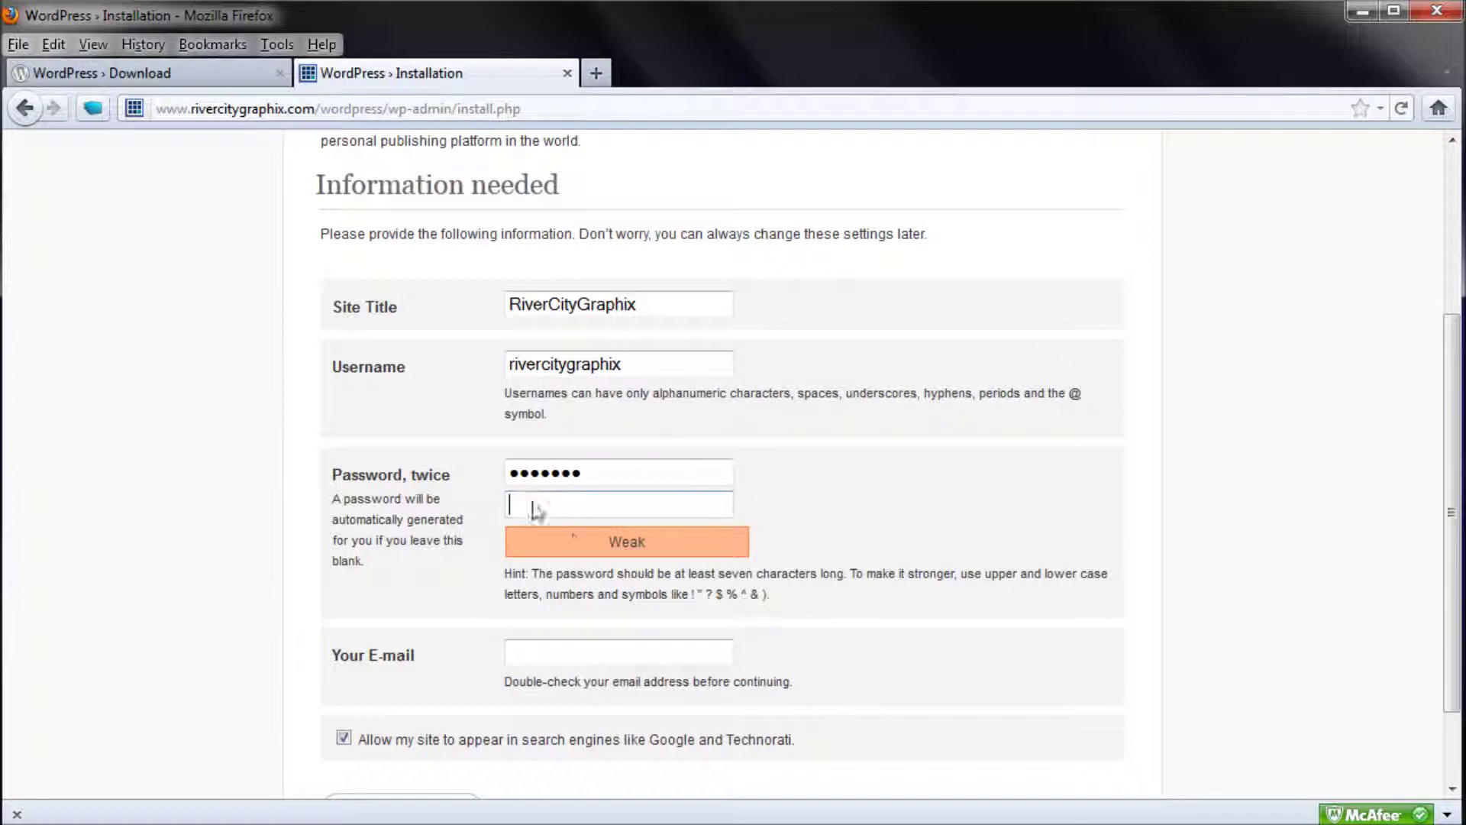
pyautogui.write('passwor')
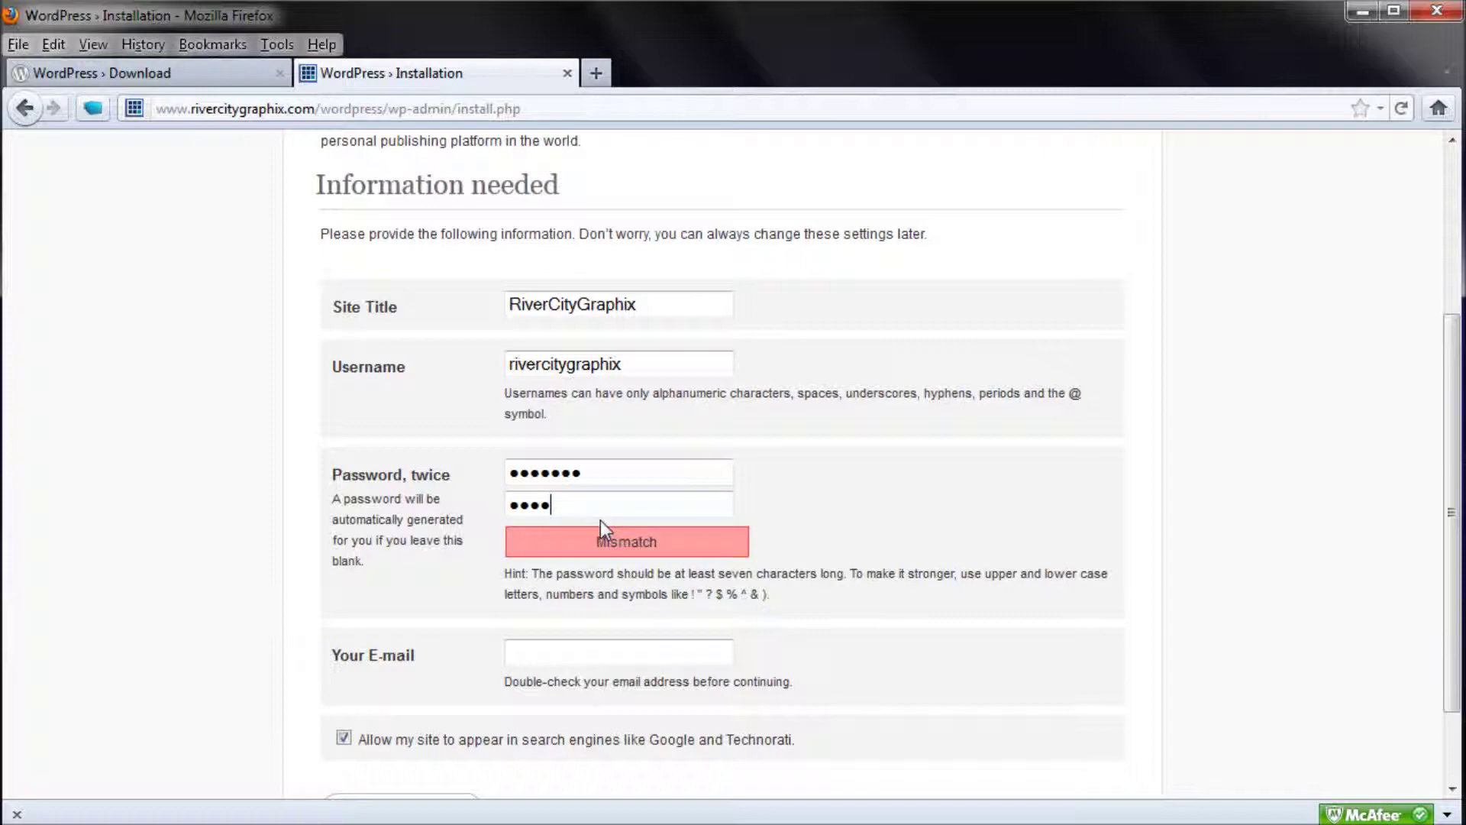
# - Fill in the admin e-mail from the saved suggestion and start the WordPress installation
pyautogui.click(551, 648)
pyautogui.write('river')
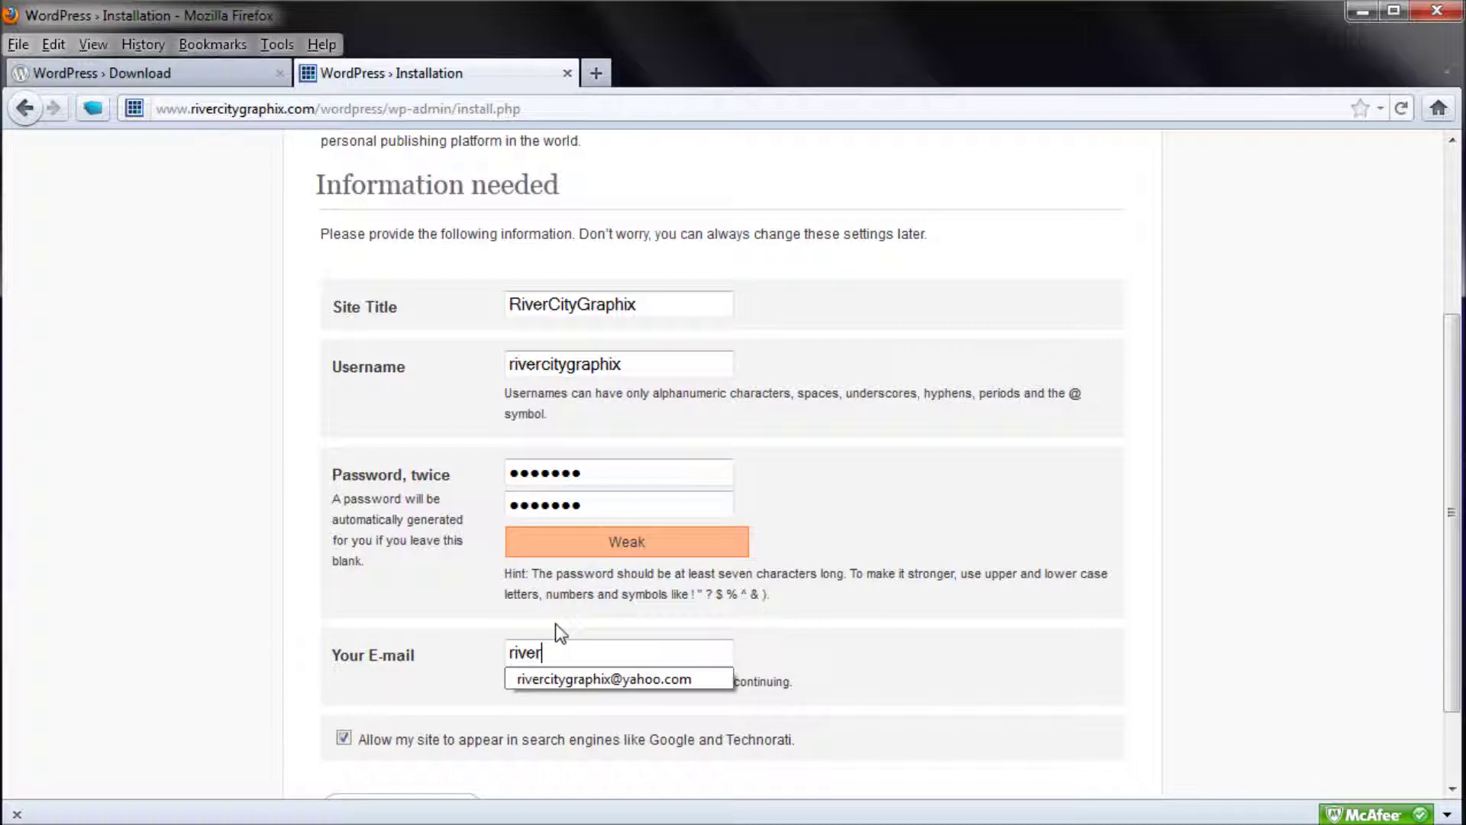
pyautogui.press('Down')
pyautogui.press('Return')
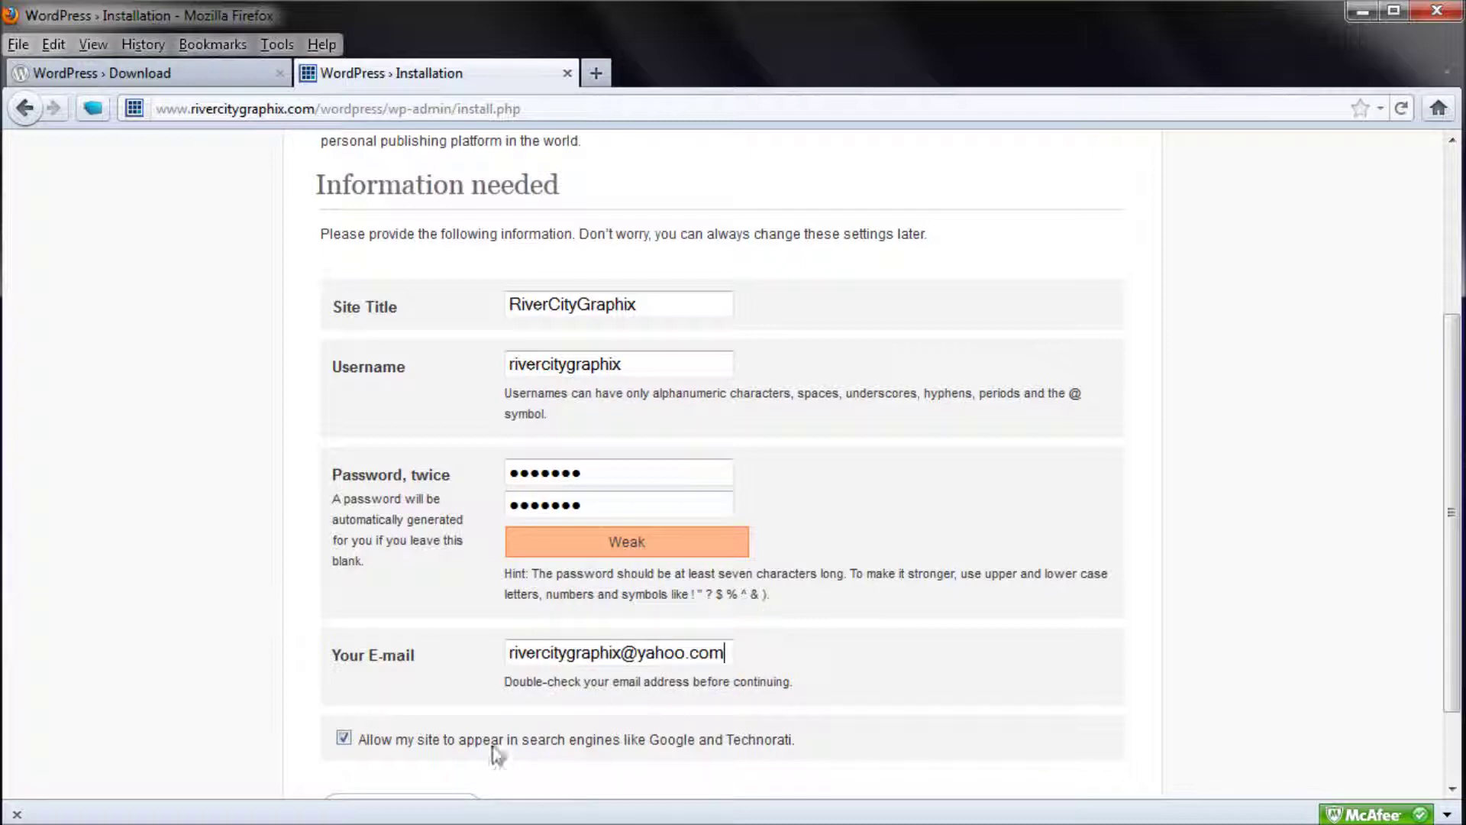
pyautogui.scroll(-3, 474, 519)
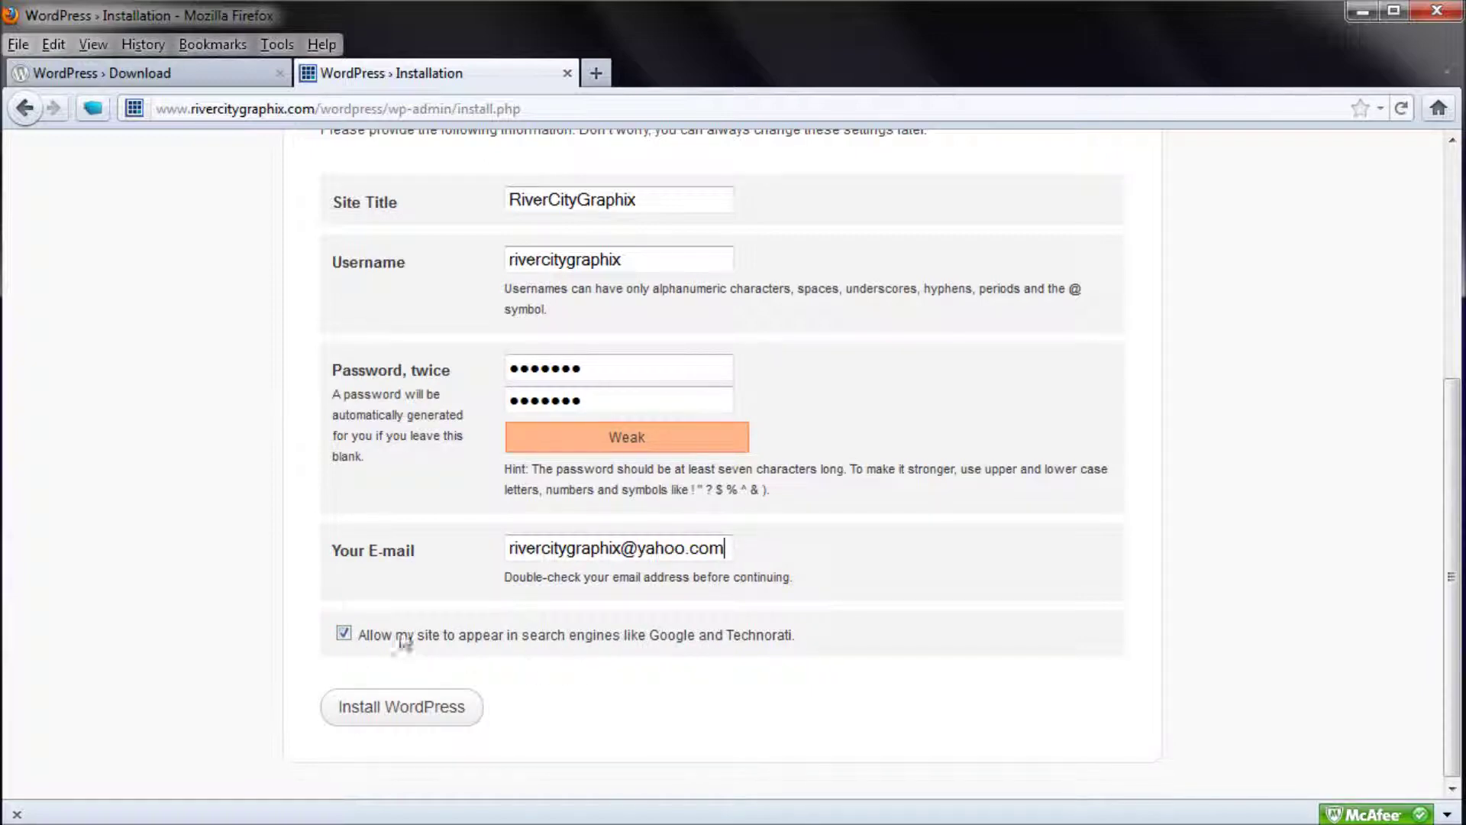
pyautogui.click(343, 633)
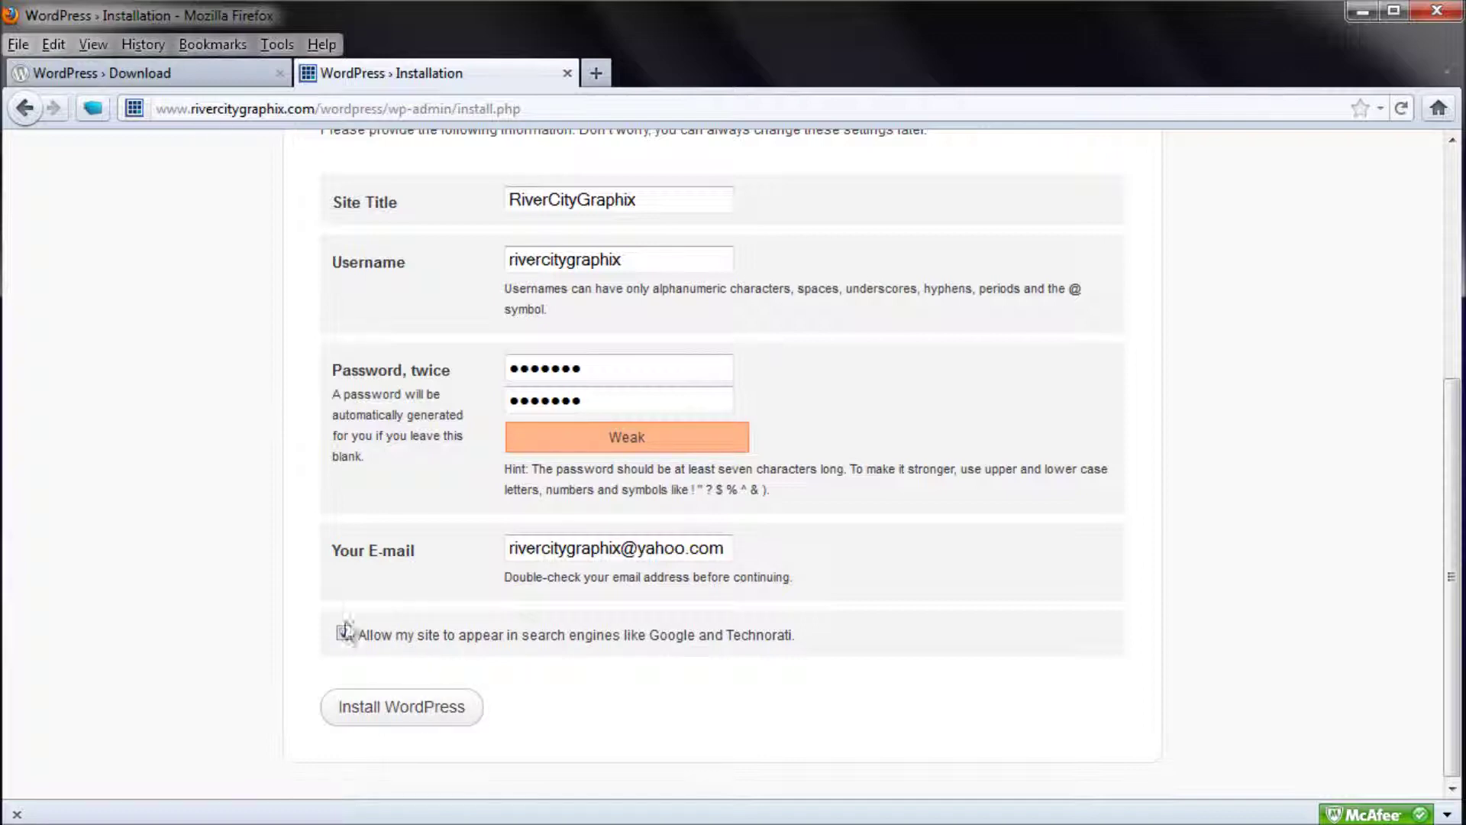
pyautogui.click(381, 700)
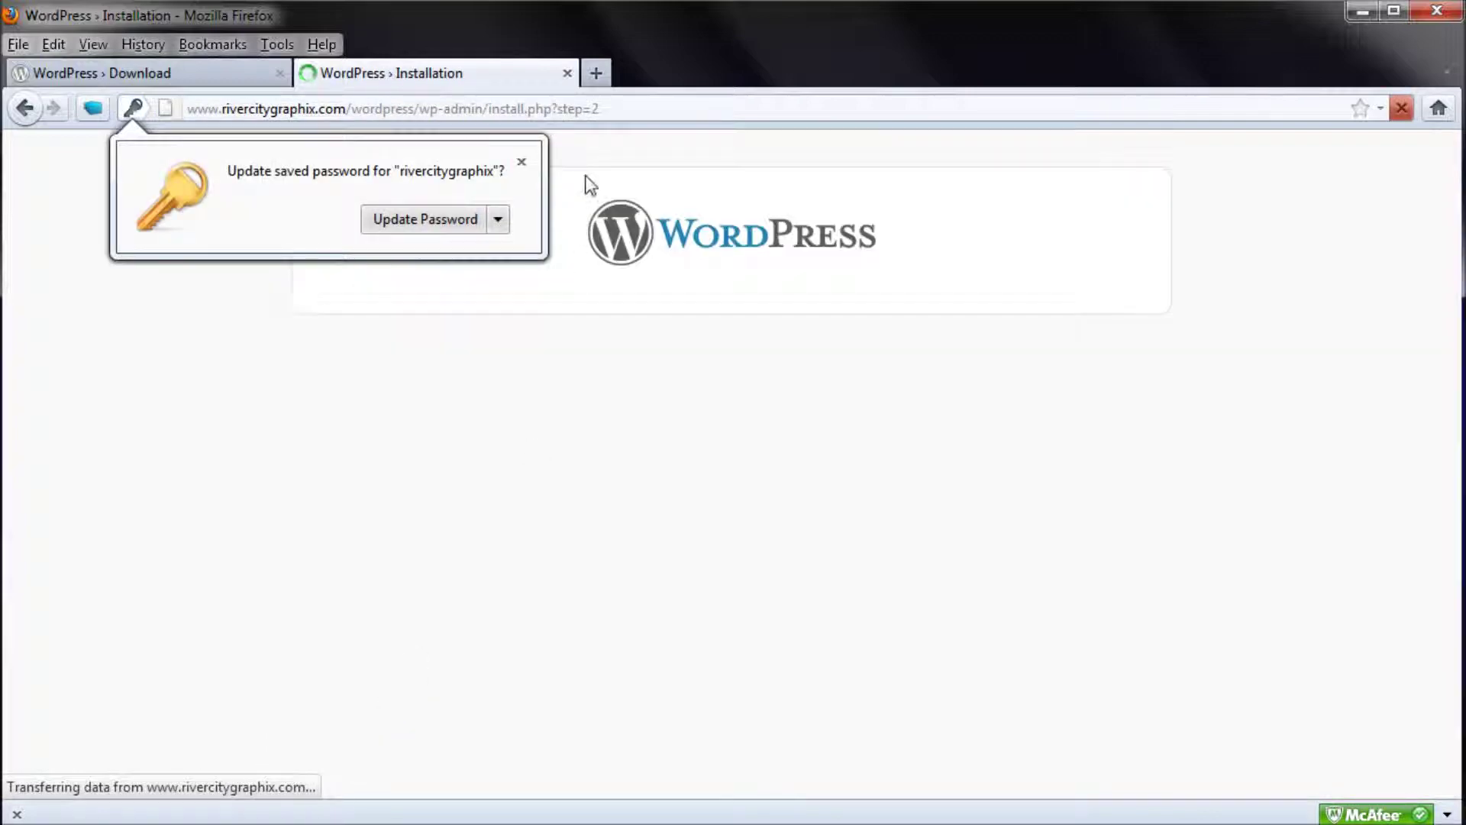
# - Dismiss the save-password prompt, go to the login page, and log in with the admin password
pyautogui.click(522, 162)
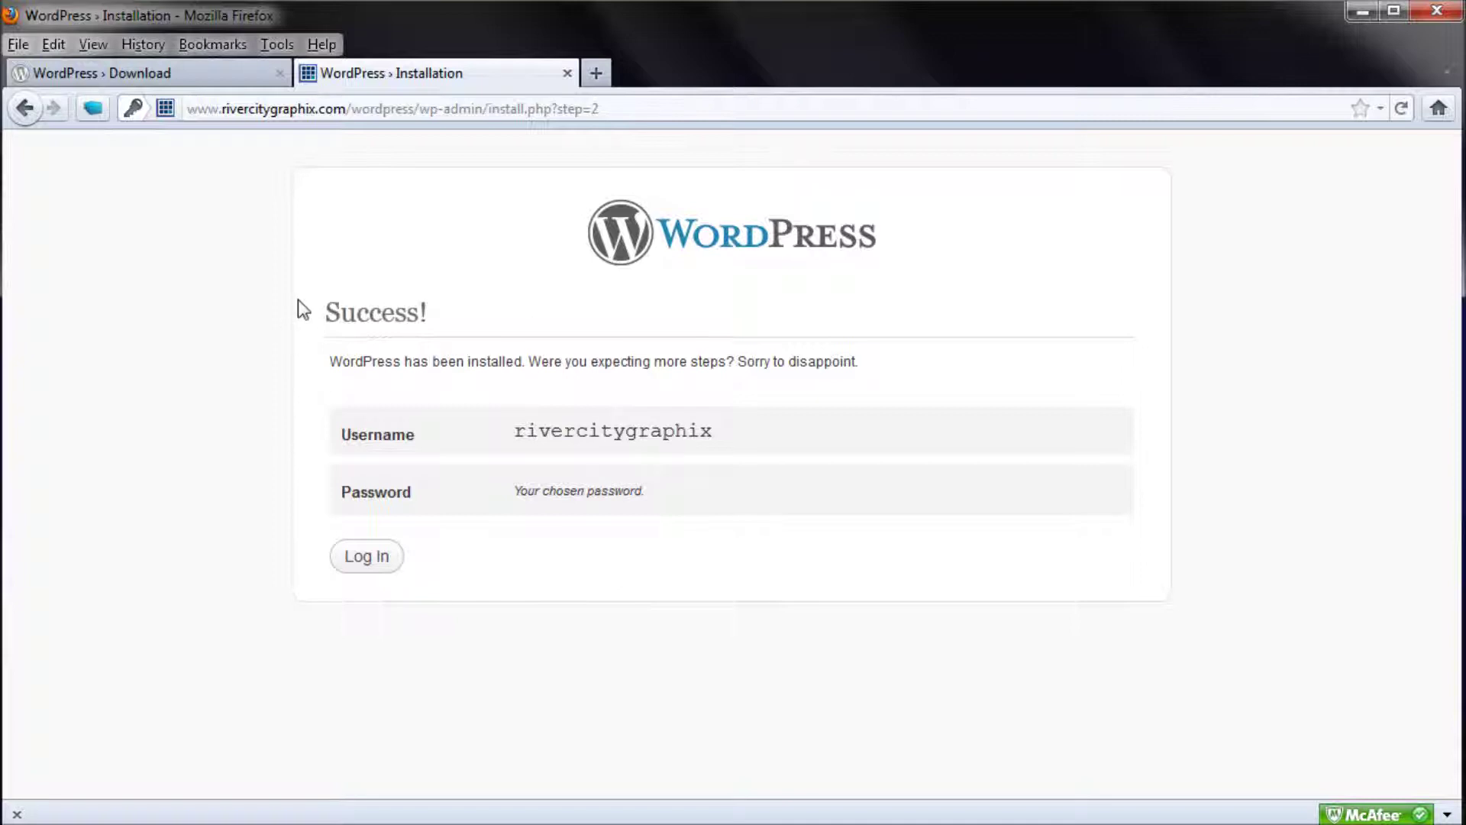
pyautogui.moveTo(321, 248); pyautogui.dragTo(717, 560)
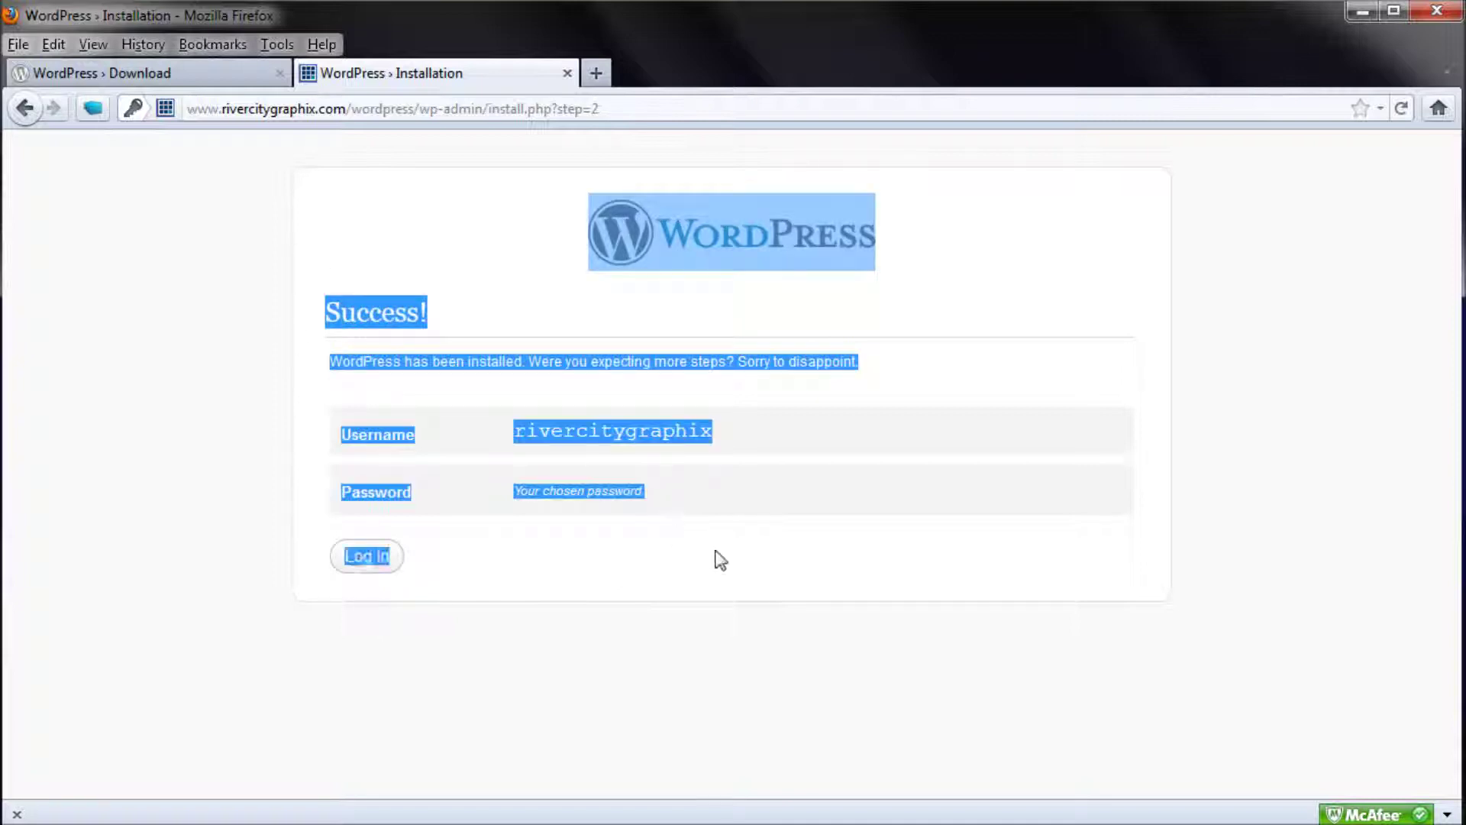
pyautogui.click(391, 313)
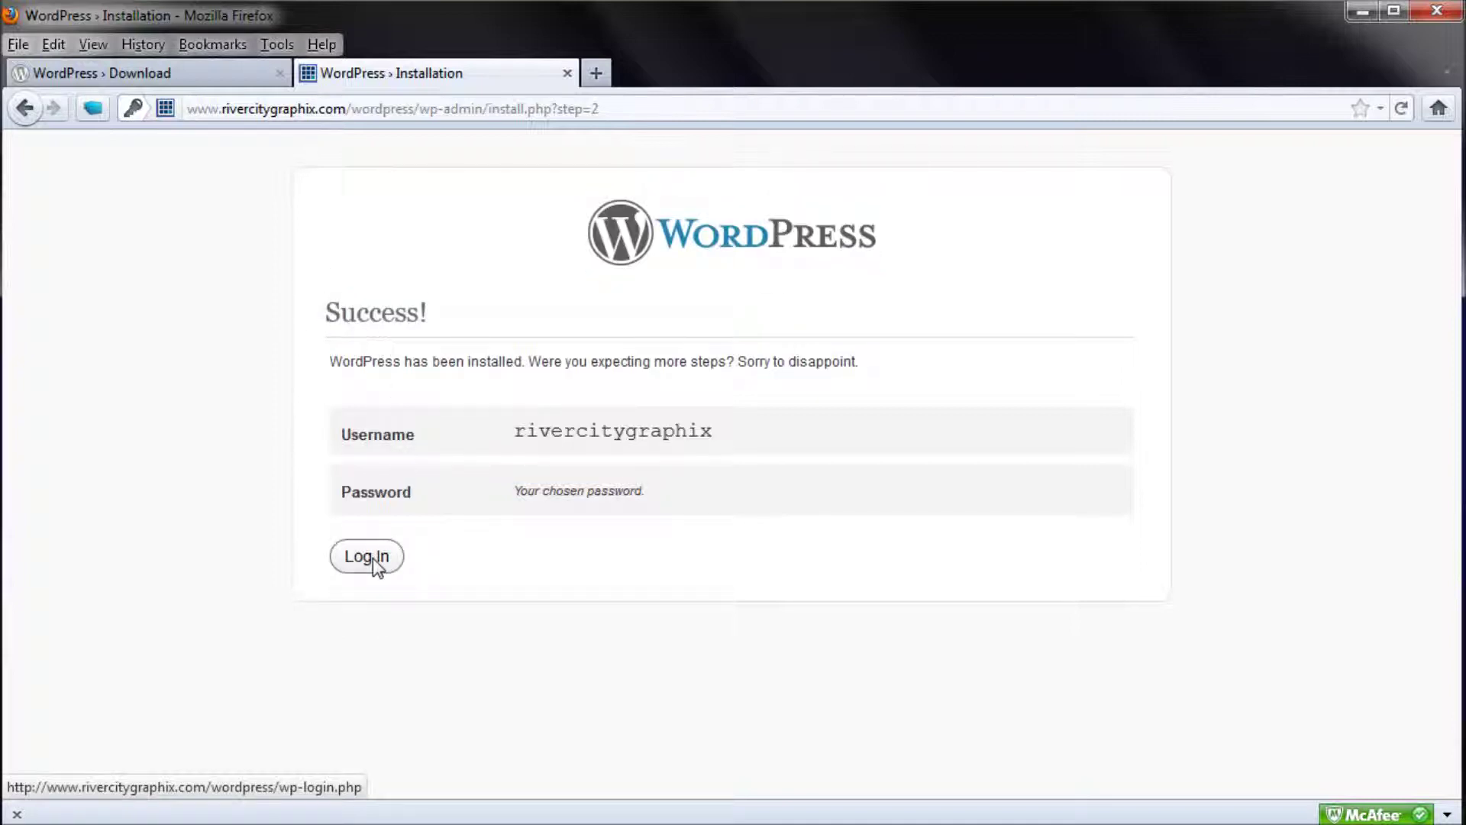
pyautogui.click(344, 569)
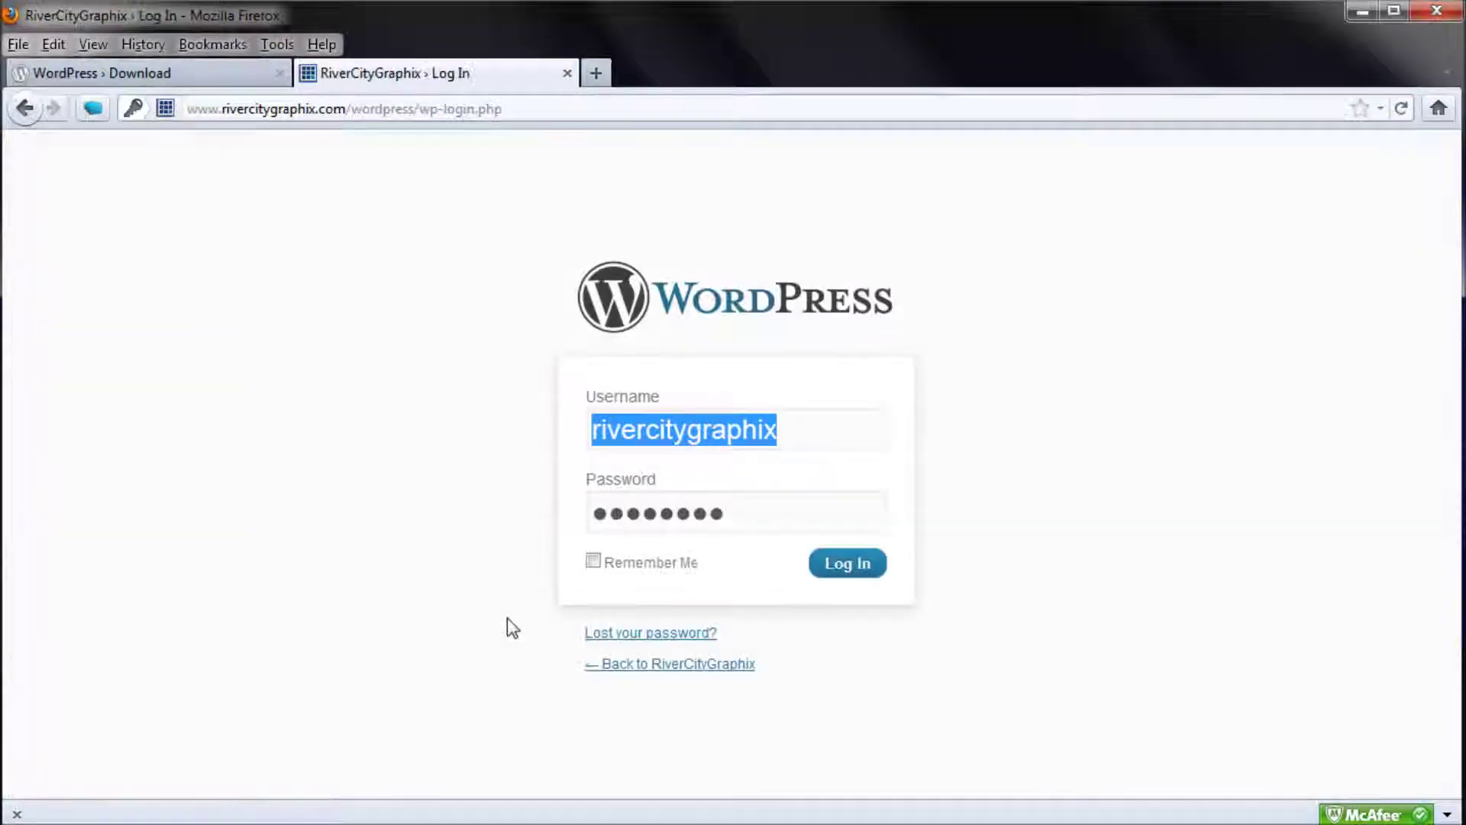
pyautogui.moveTo(722, 514); pyautogui.dragTo(325, 500)
pyautogui.write('*******')
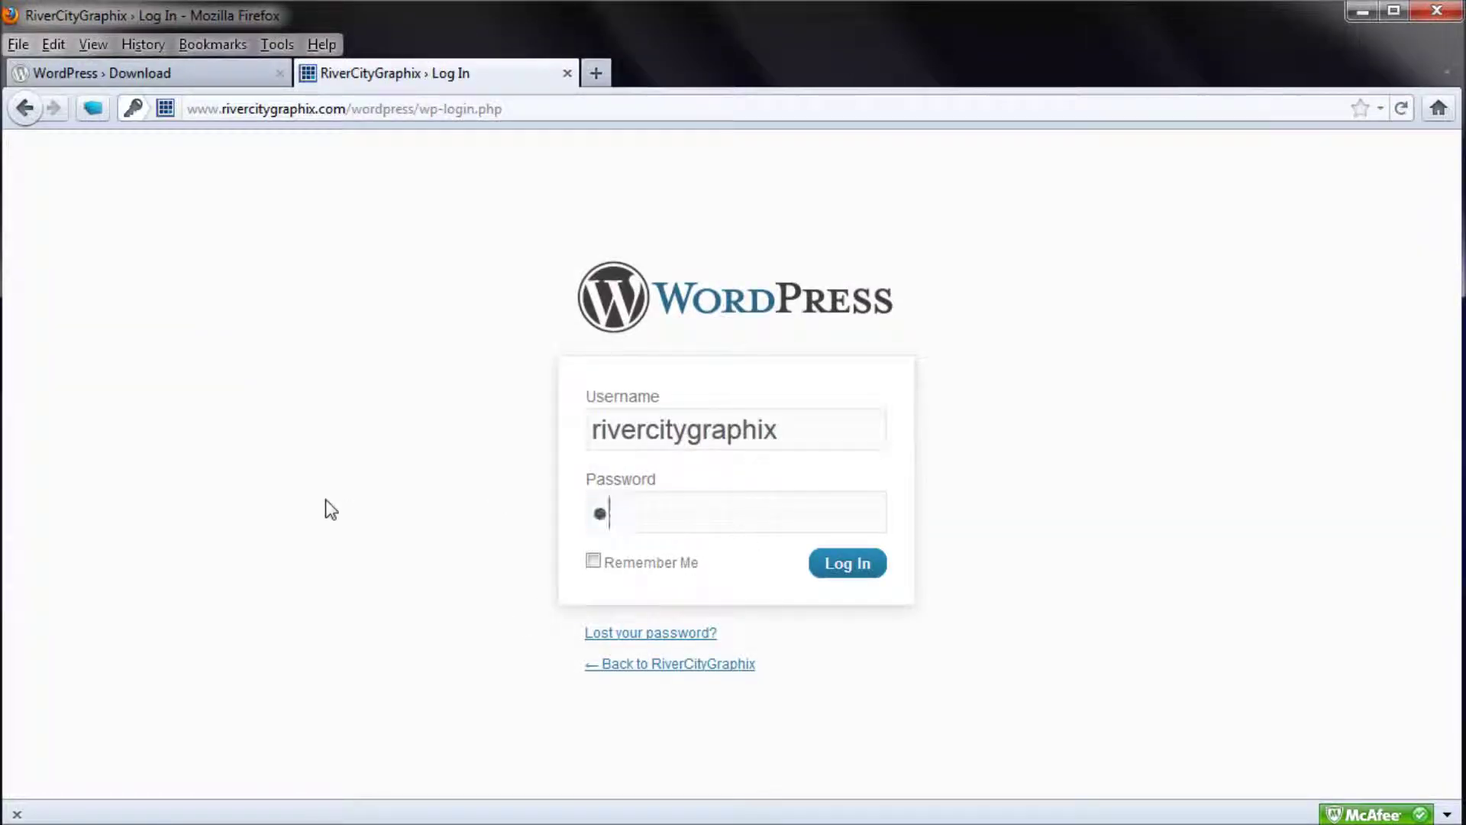
pyautogui.press('BackSpace')
pyautogui.press('BackSpace')
pyautogui.press('BackSpace')
pyautogui.write('***')
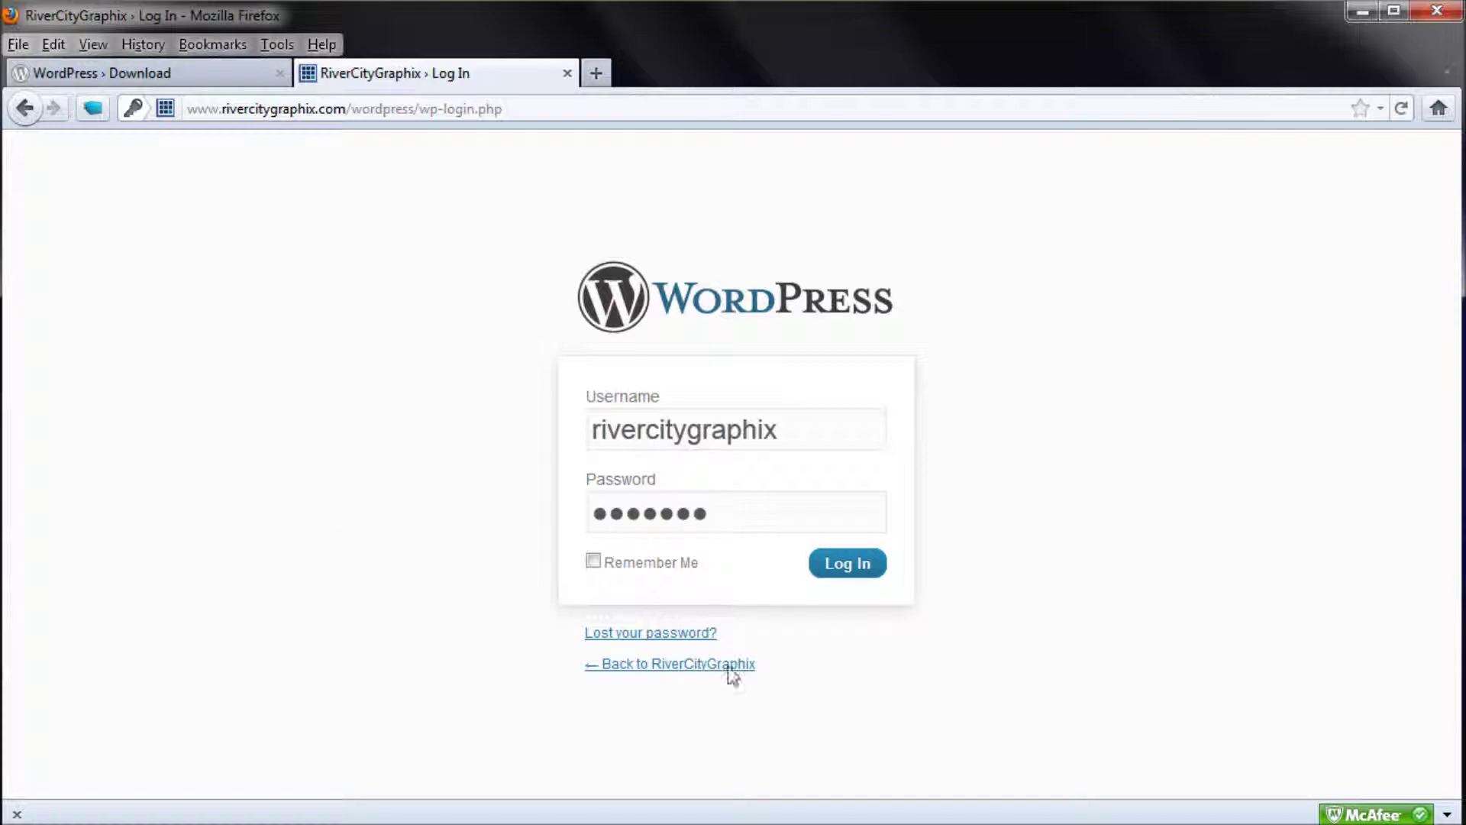
pyautogui.click(846, 563)
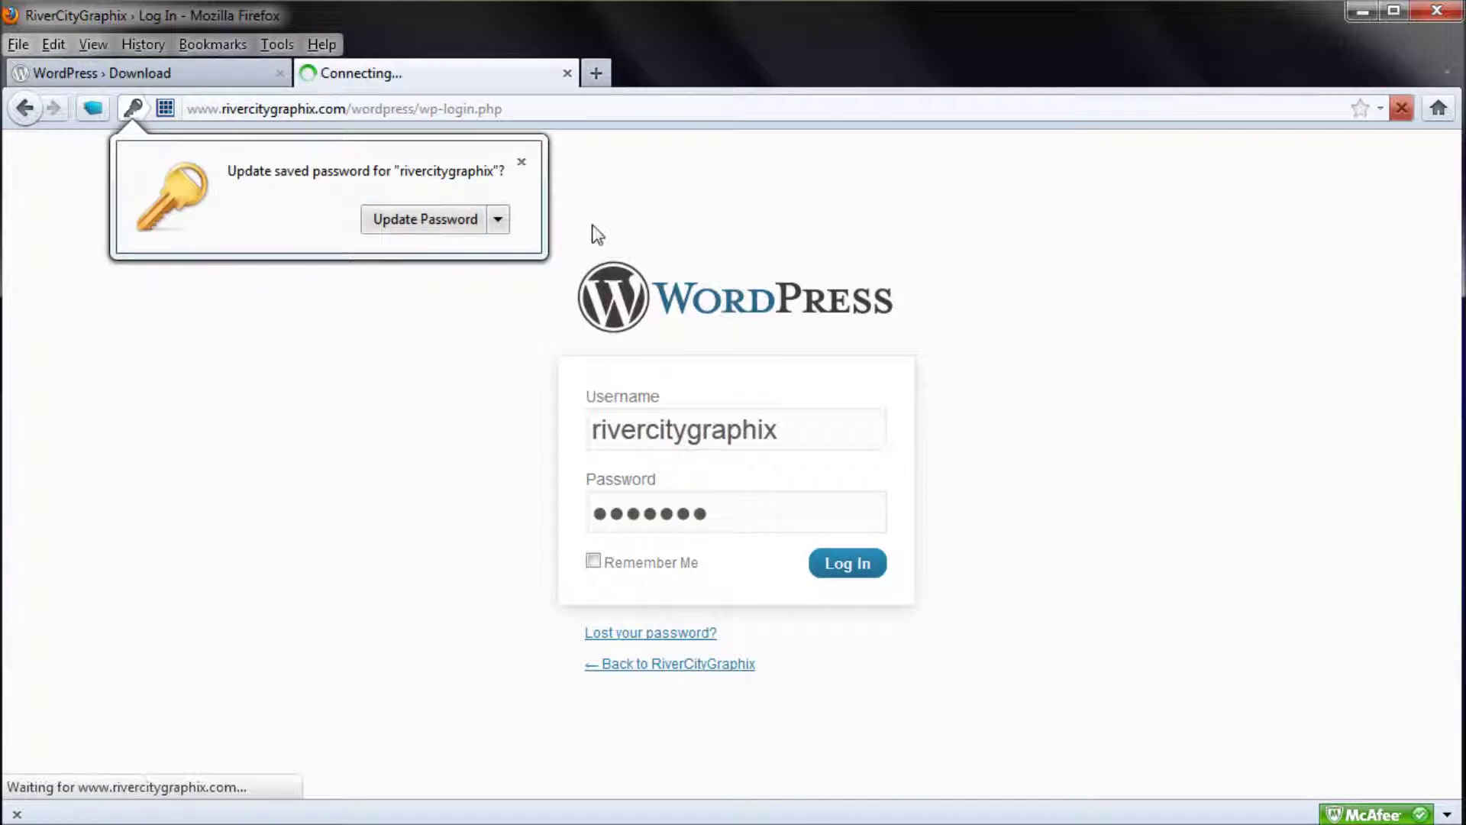
pyautogui.click(521, 161)
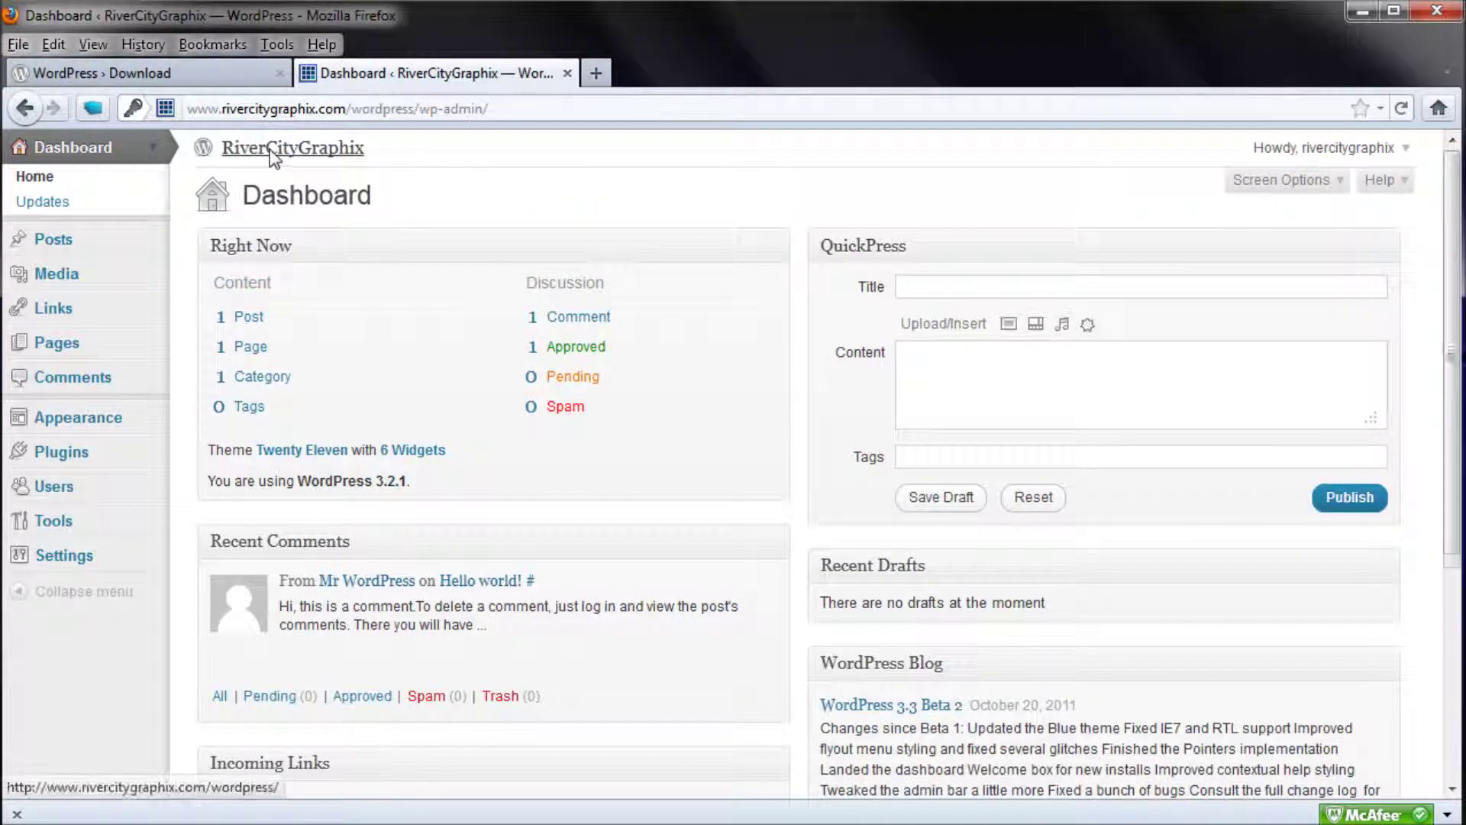
# - Open the Posts list showing the 'Hello world!' post, then view the public site homepage
pyautogui.scroll(-7, 327, 402)
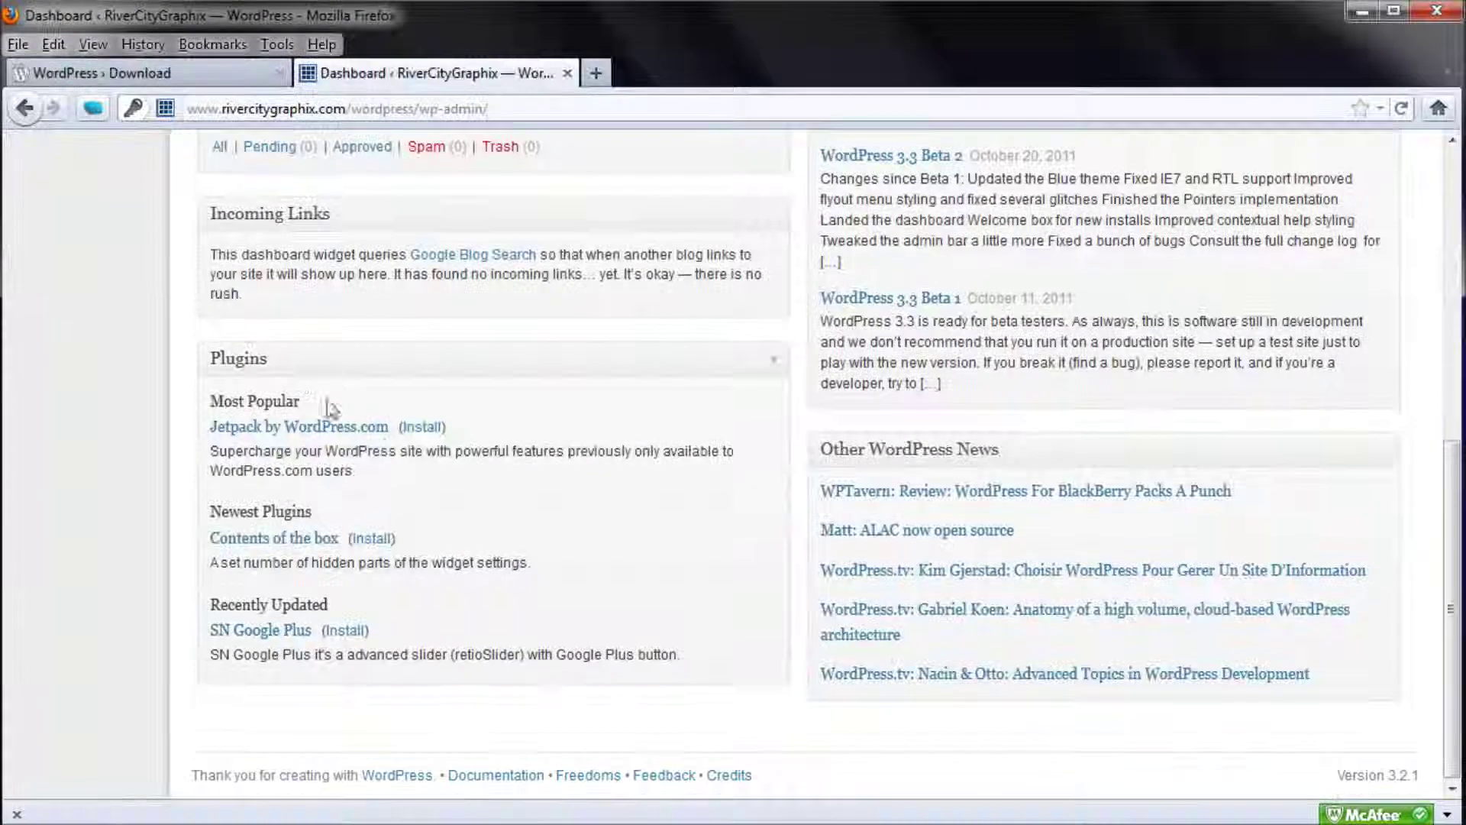
pyautogui.scroll(7, 384, 435)
pyautogui.scroll(-3, 377, 360)
pyautogui.scroll(3, 370, 334)
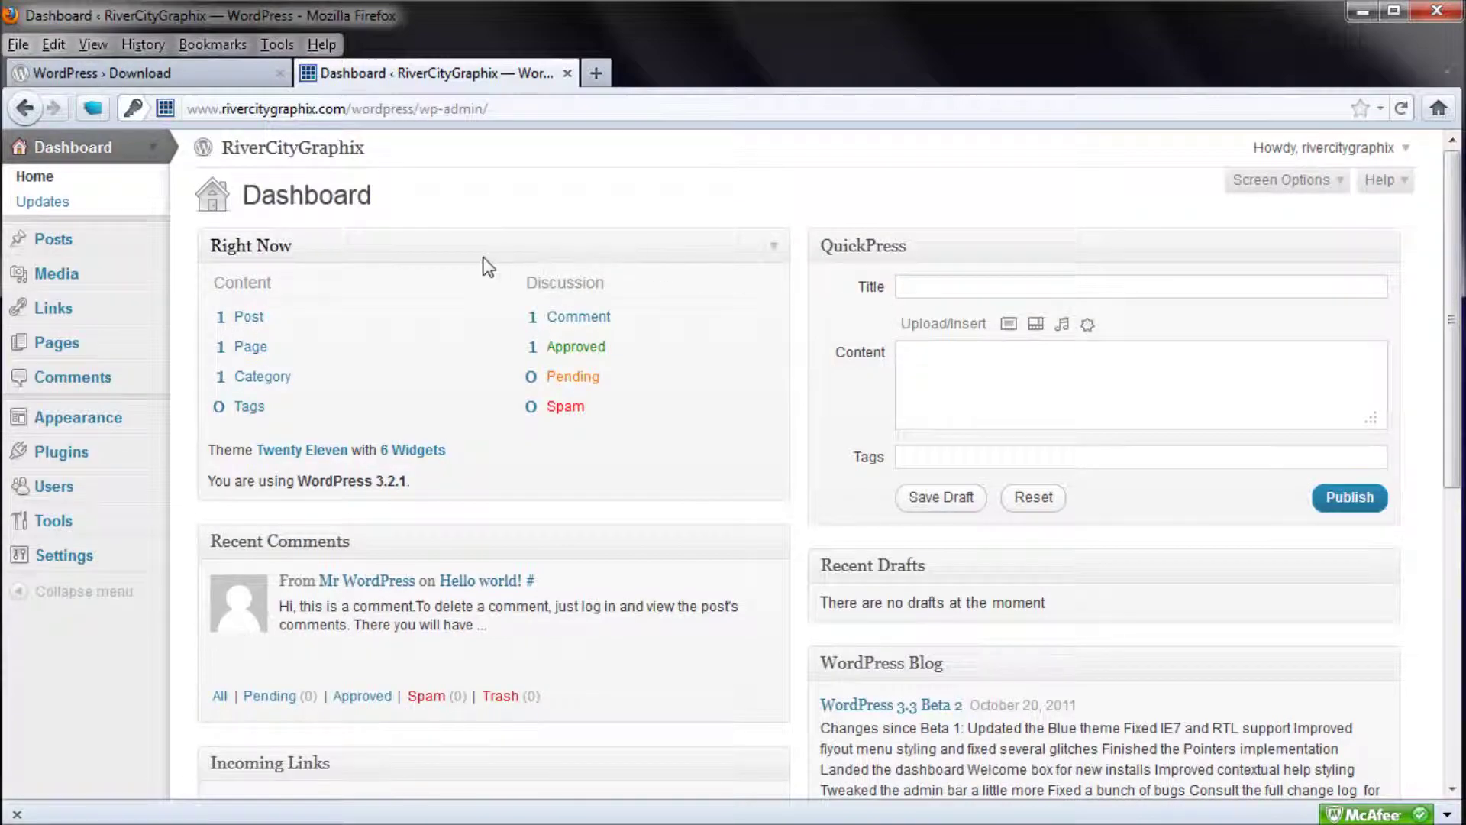
pyautogui.click(79, 245)
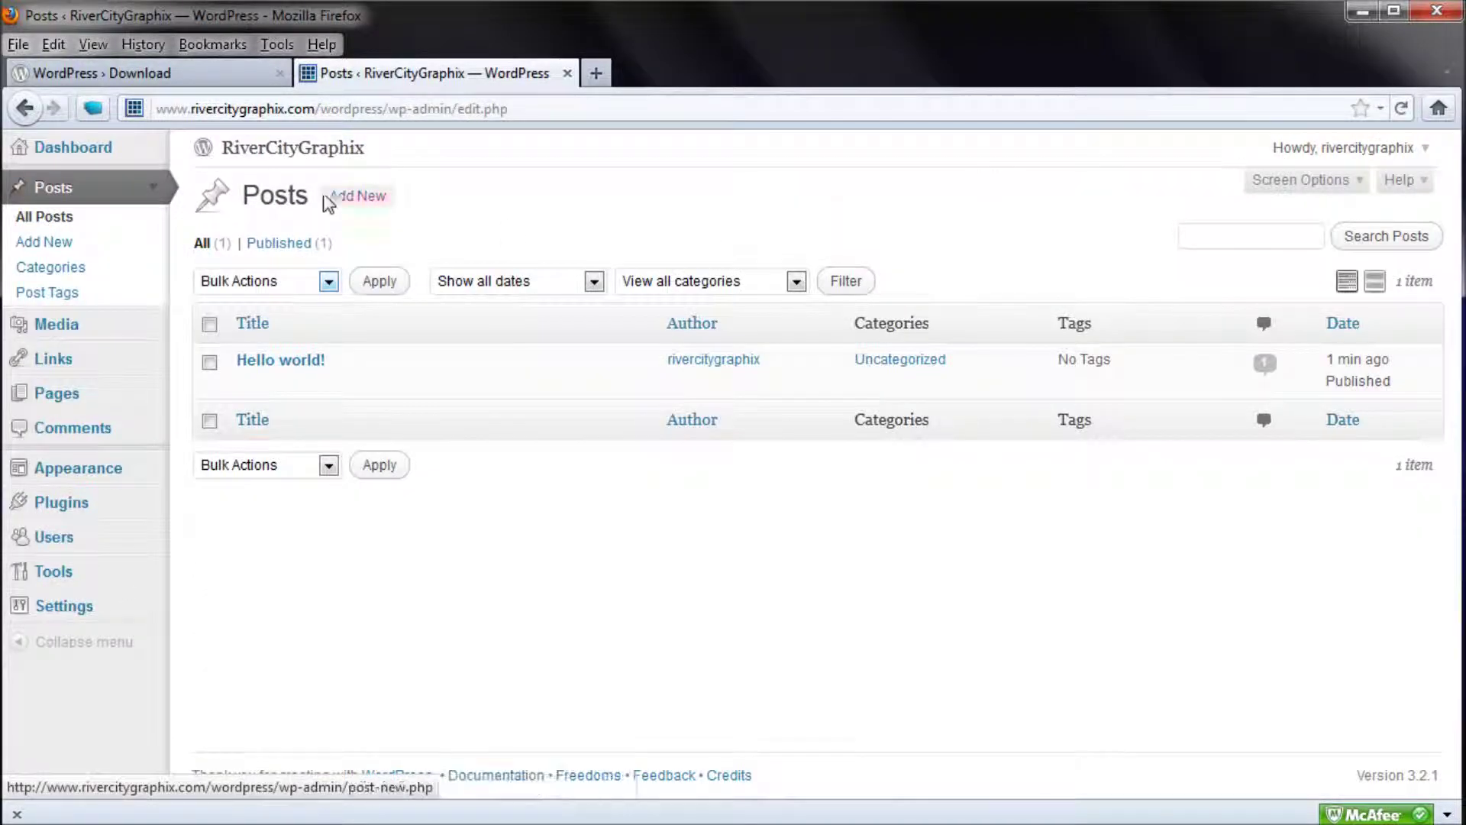
pyautogui.click(237, 153)
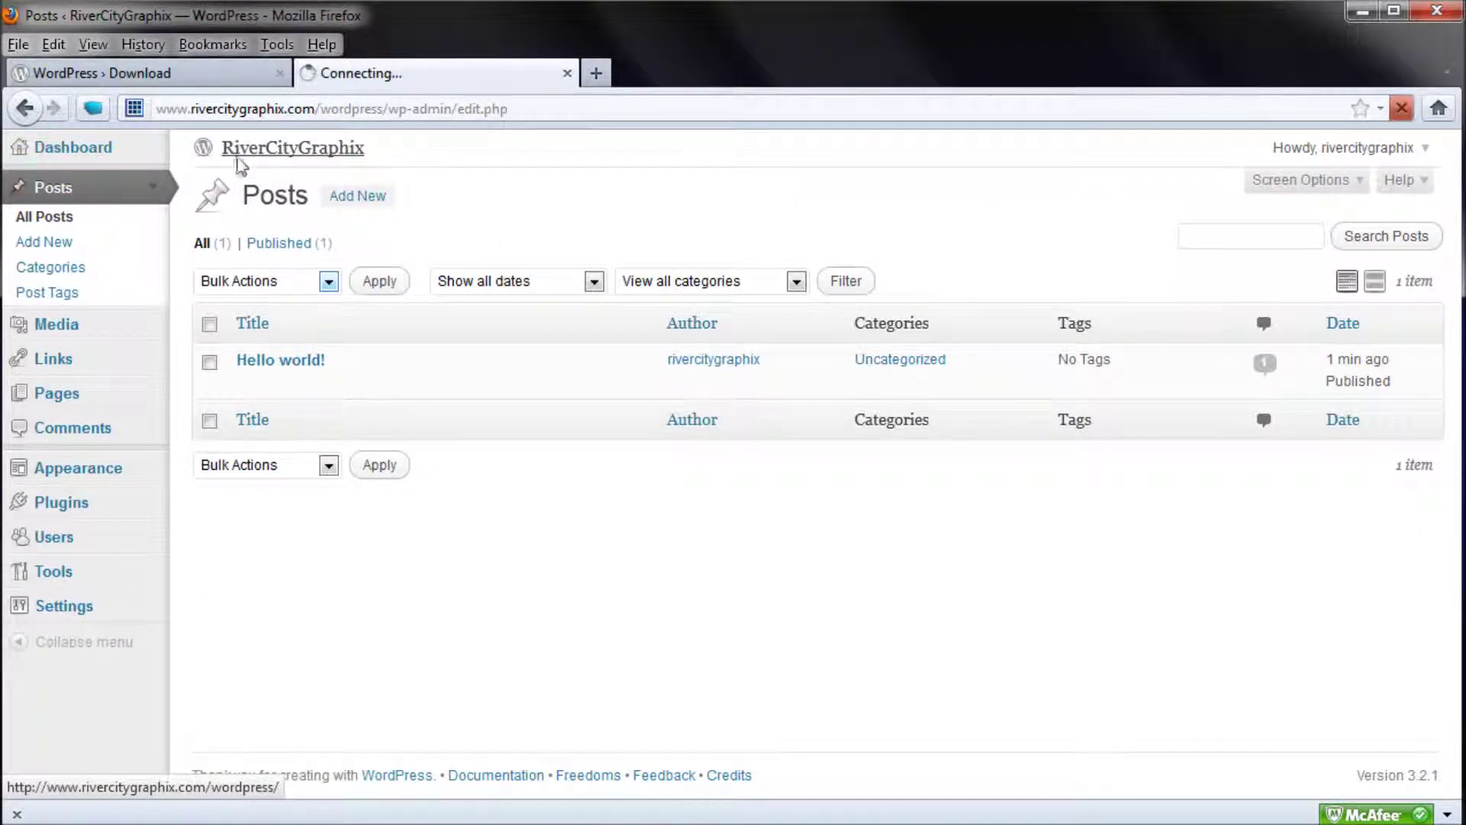
# - Scroll through the RiverCityGraphix homepage to review the tree banner and the Hello world! post
pyautogui.scroll(-5, 413, 419)
pyautogui.scroll(5, 383, 426)
pyautogui.scroll(-3, 932, 280)
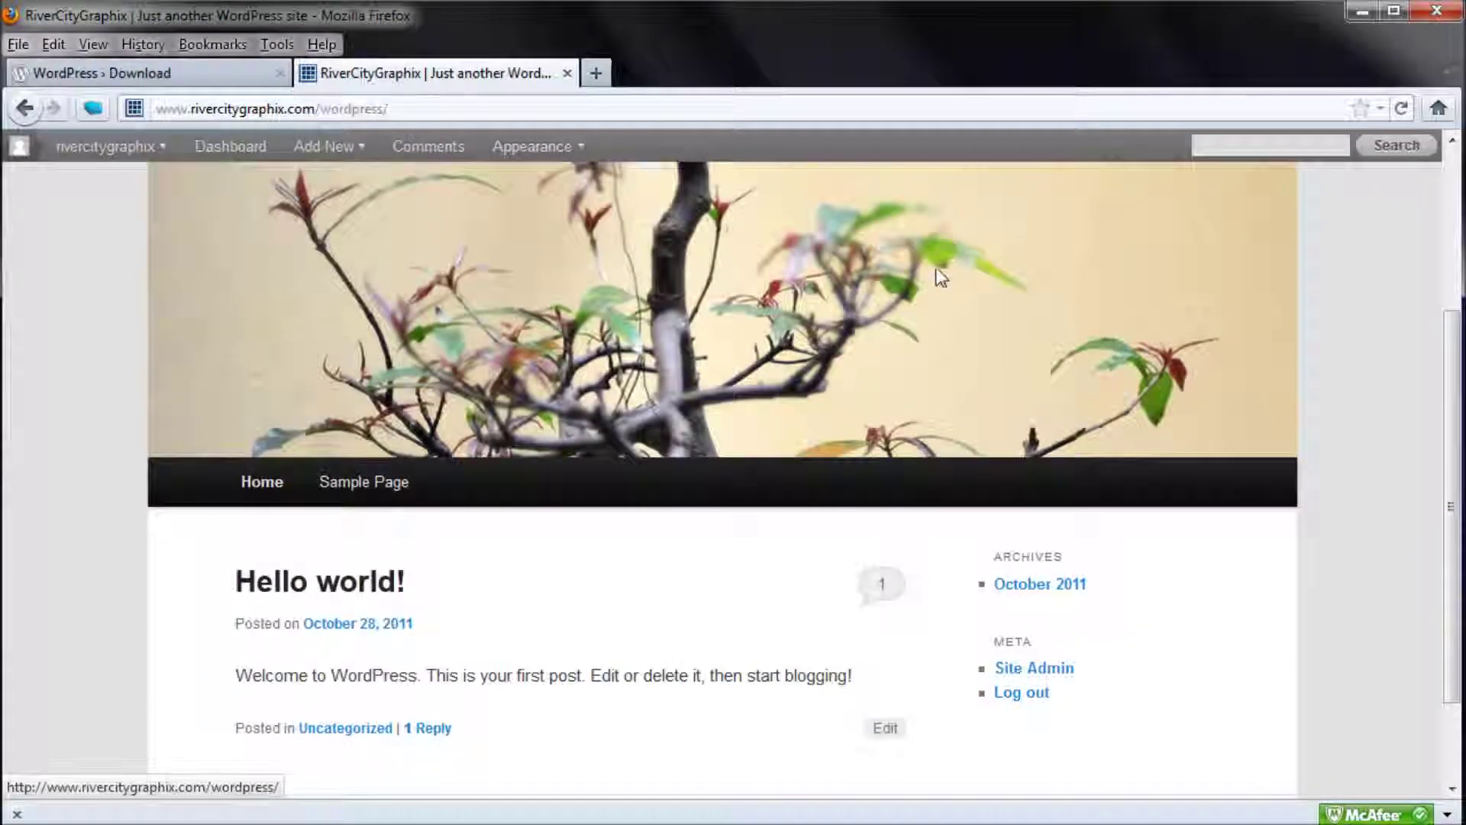
pyautogui.scroll(-2, 927, 344)
pyautogui.scroll(5, 927, 347)
pyautogui.scroll(-5, 919, 347)
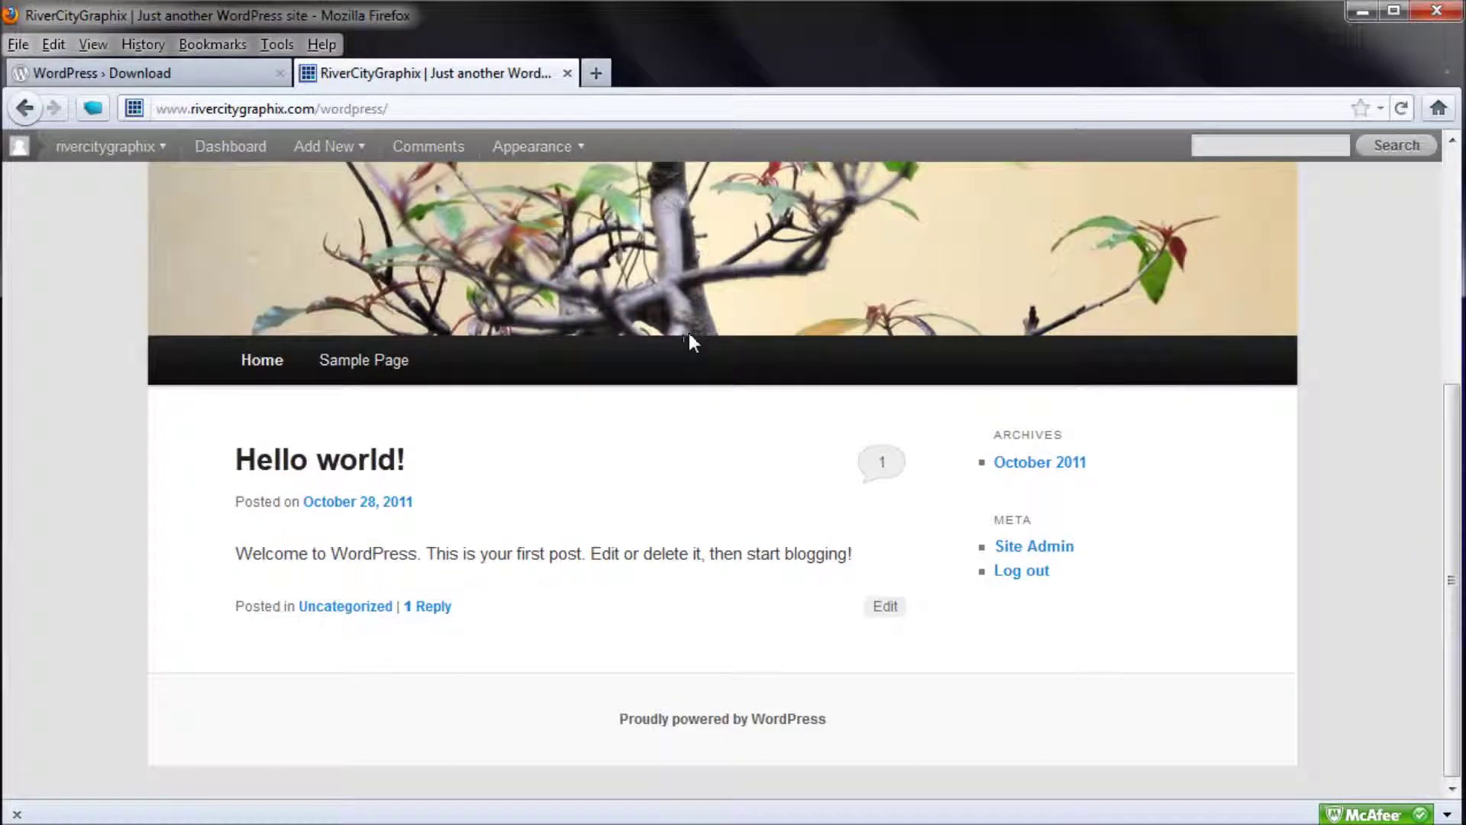
pyautogui.scroll(5, 692, 339)
pyautogui.scroll(-5, 746, 367)
pyautogui.scroll(5, 667, 484)
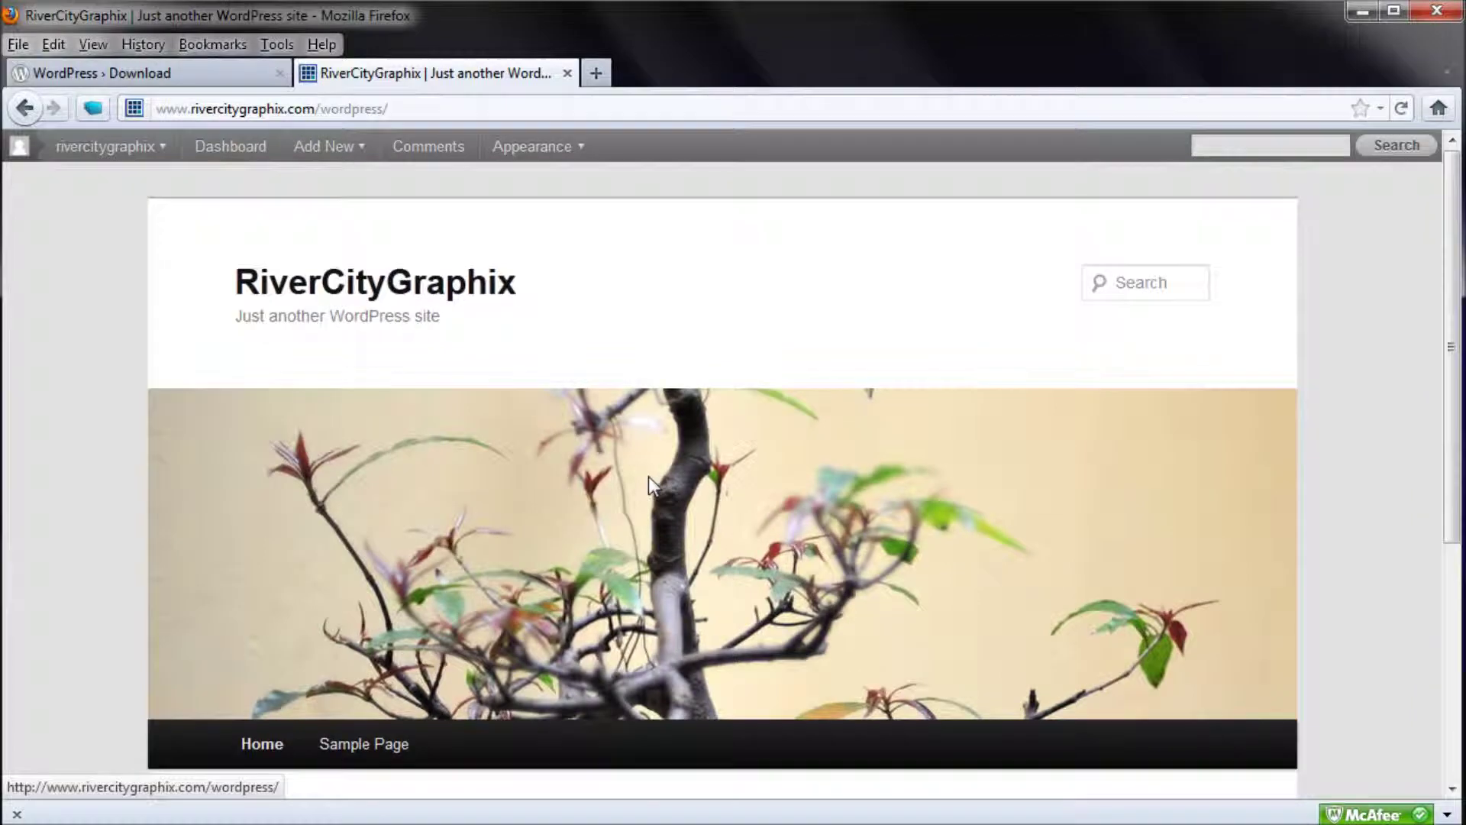
pyautogui.scroll(-5, 547, 458)
pyautogui.scroll(5, 377, 327)
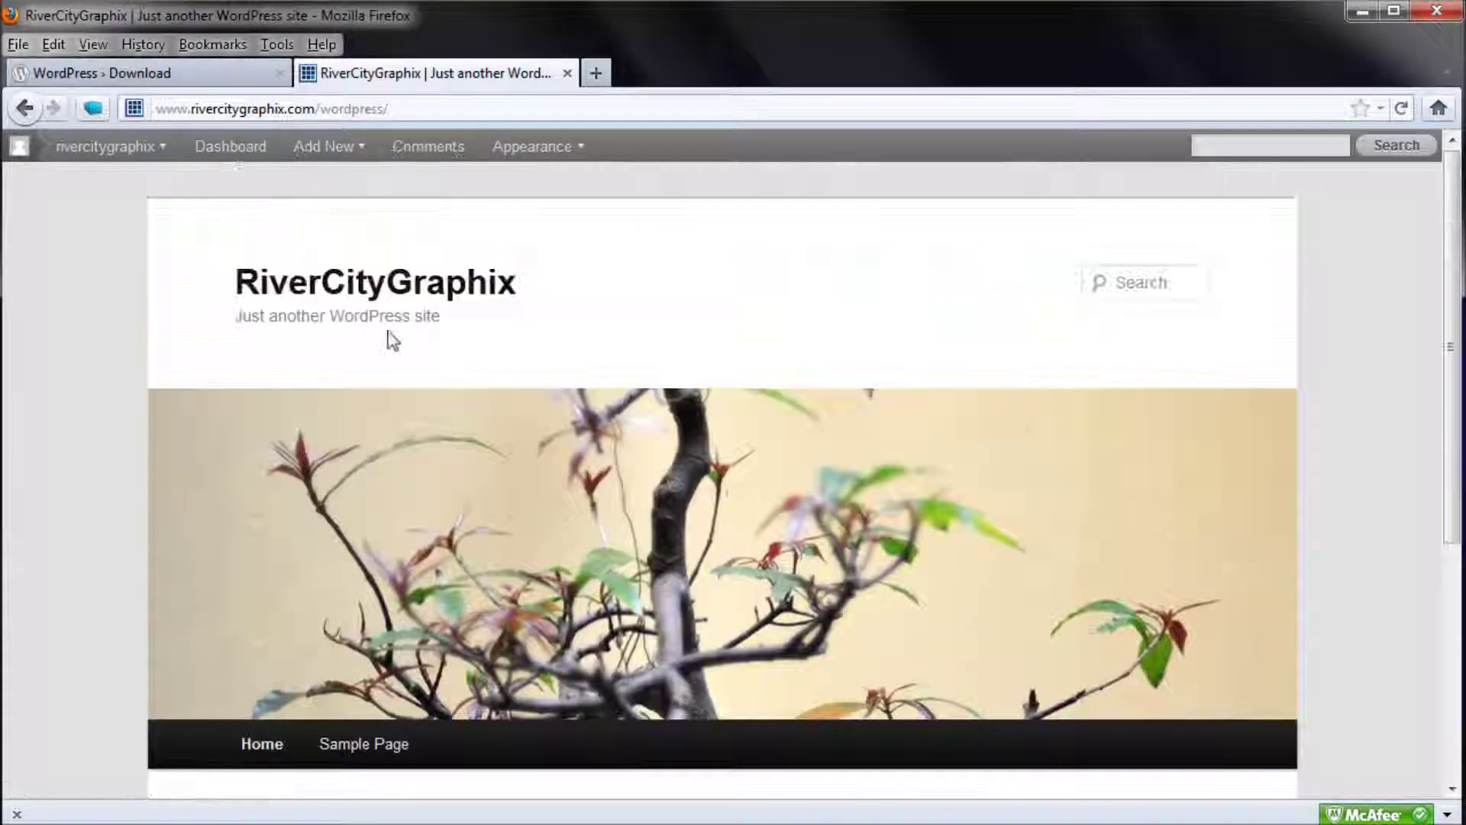
pyautogui.scroll(-5, 609, 446)
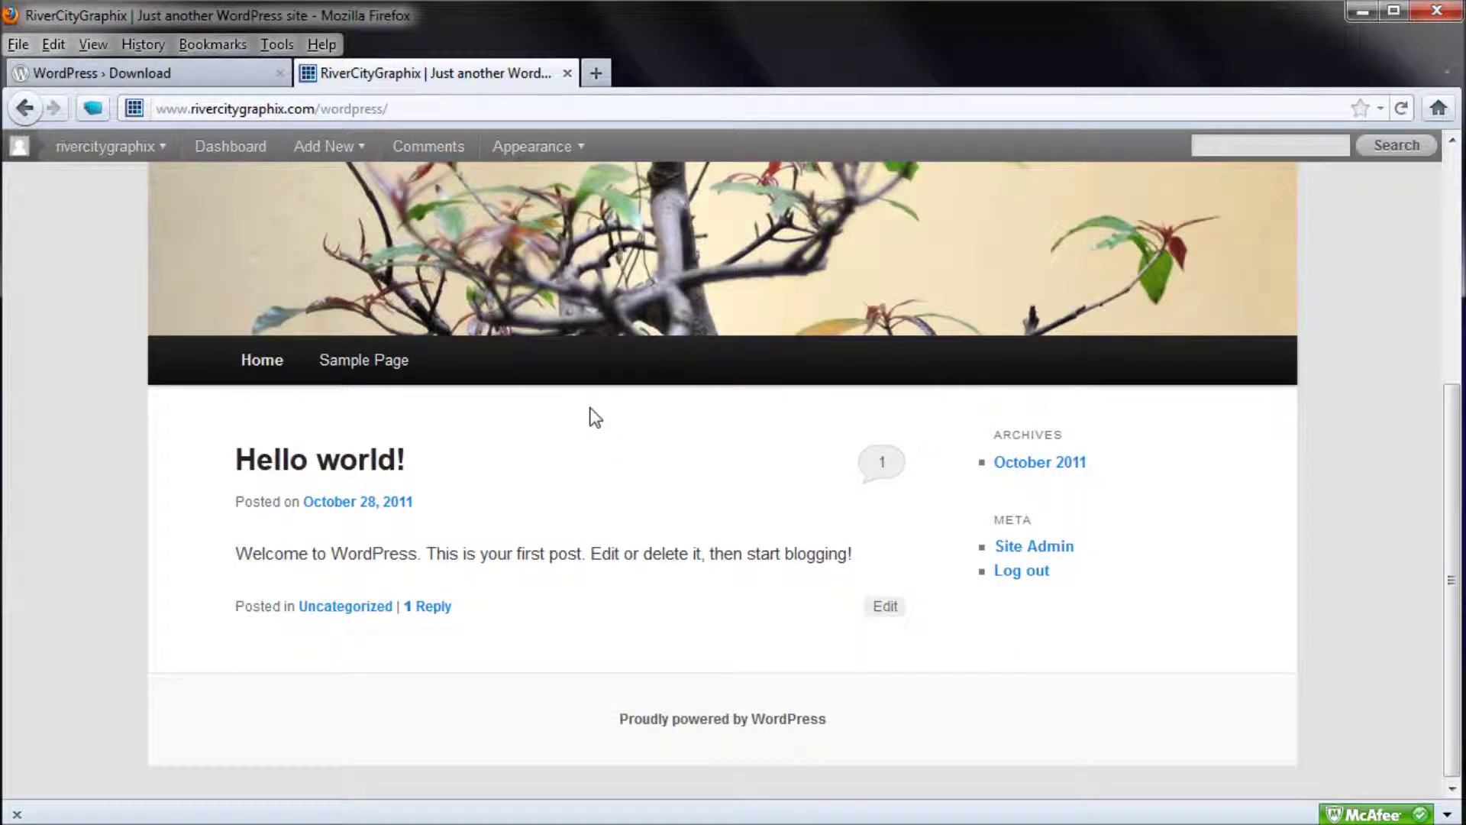
pyautogui.scroll(5, 593, 412)
pyautogui.scroll(-5, 589, 412)
pyautogui.scroll(5, 700, 437)
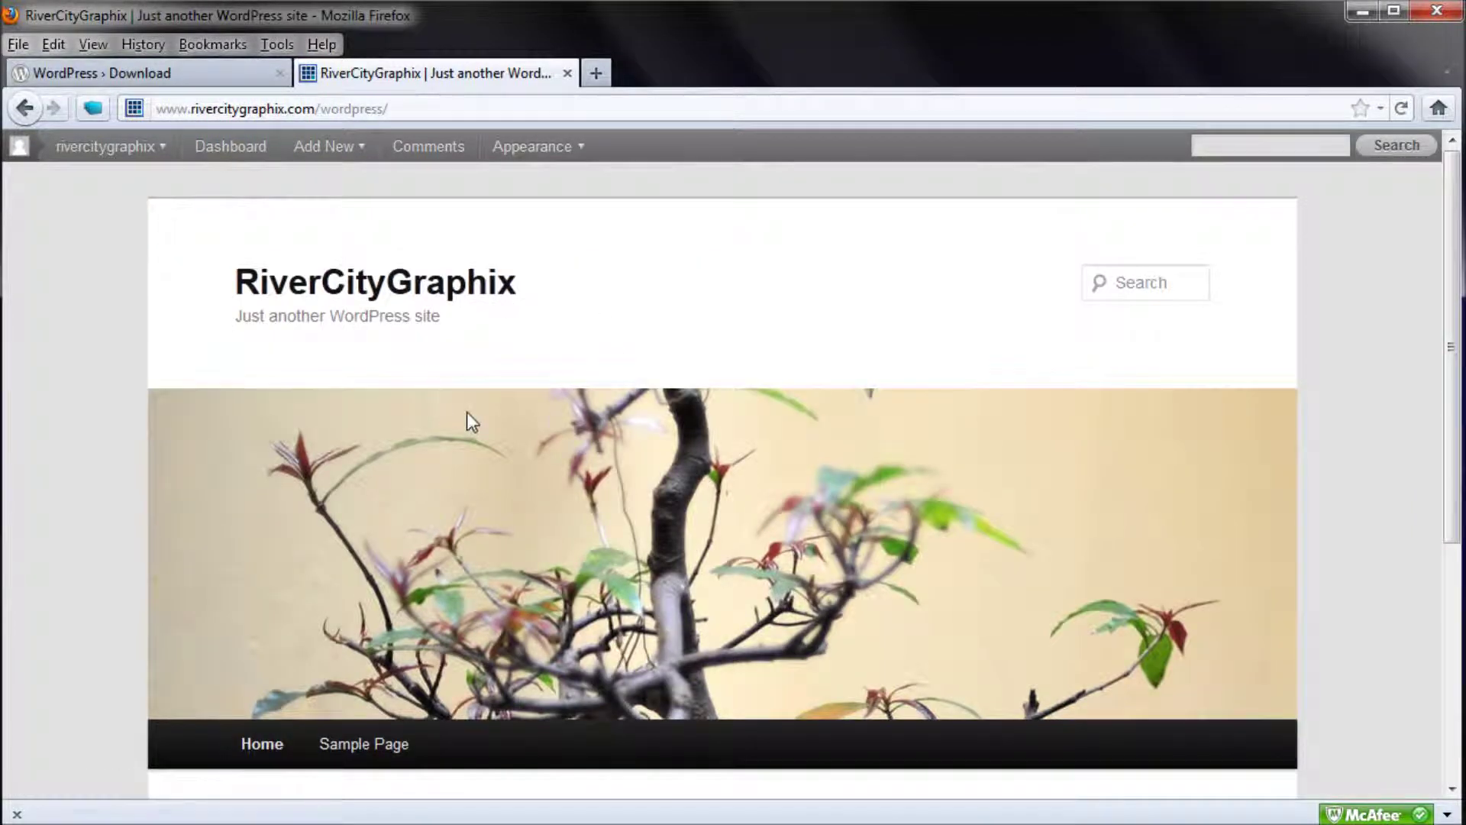
# - Retype the 'wordpress' folder in the site address and reload that page
pyautogui.click(418, 108)
pyautogui.moveTo(437, 114); pyautogui.dragTo(355, 116)
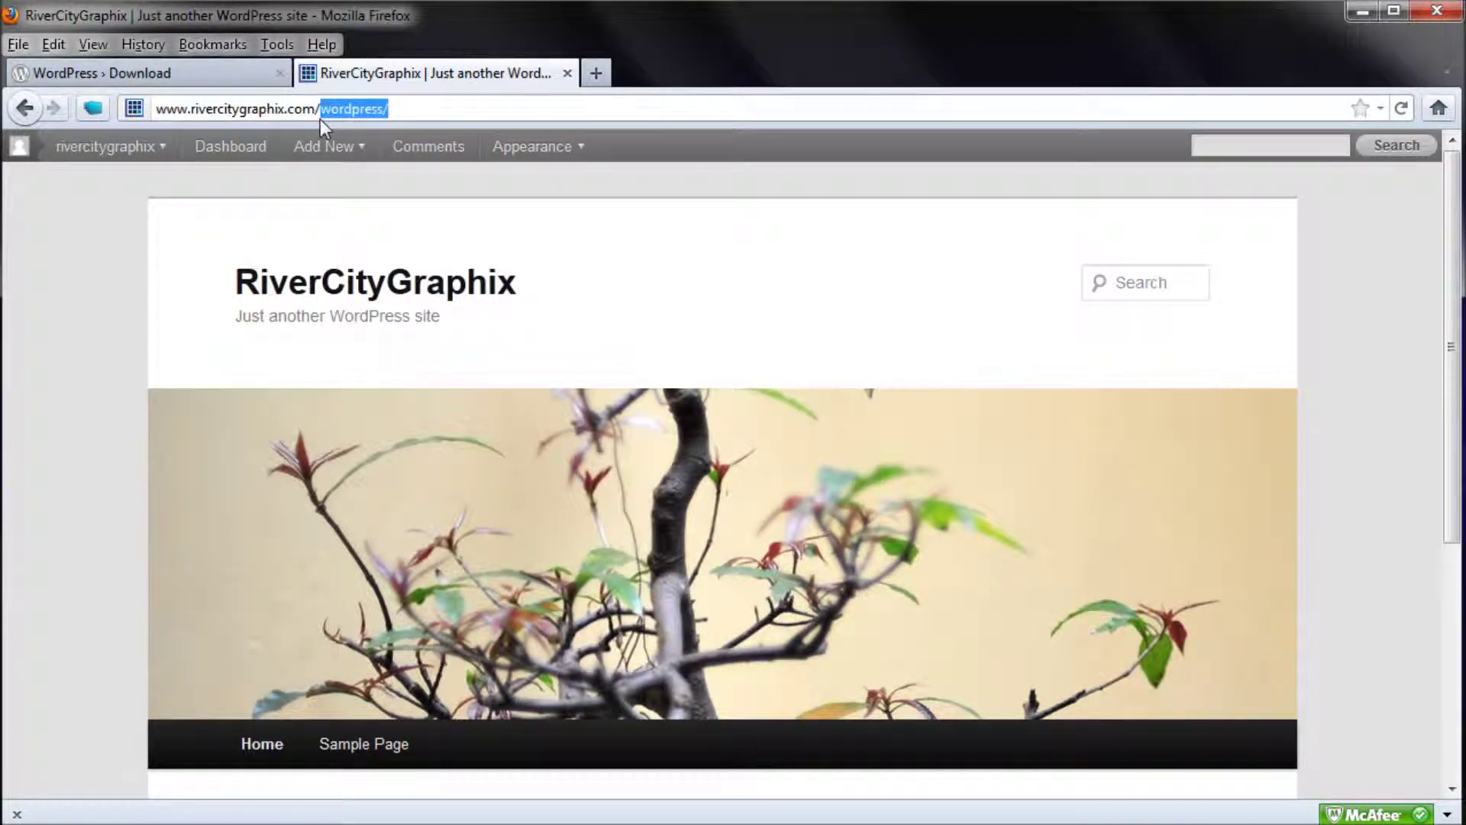
pyautogui.press('BackSpace')
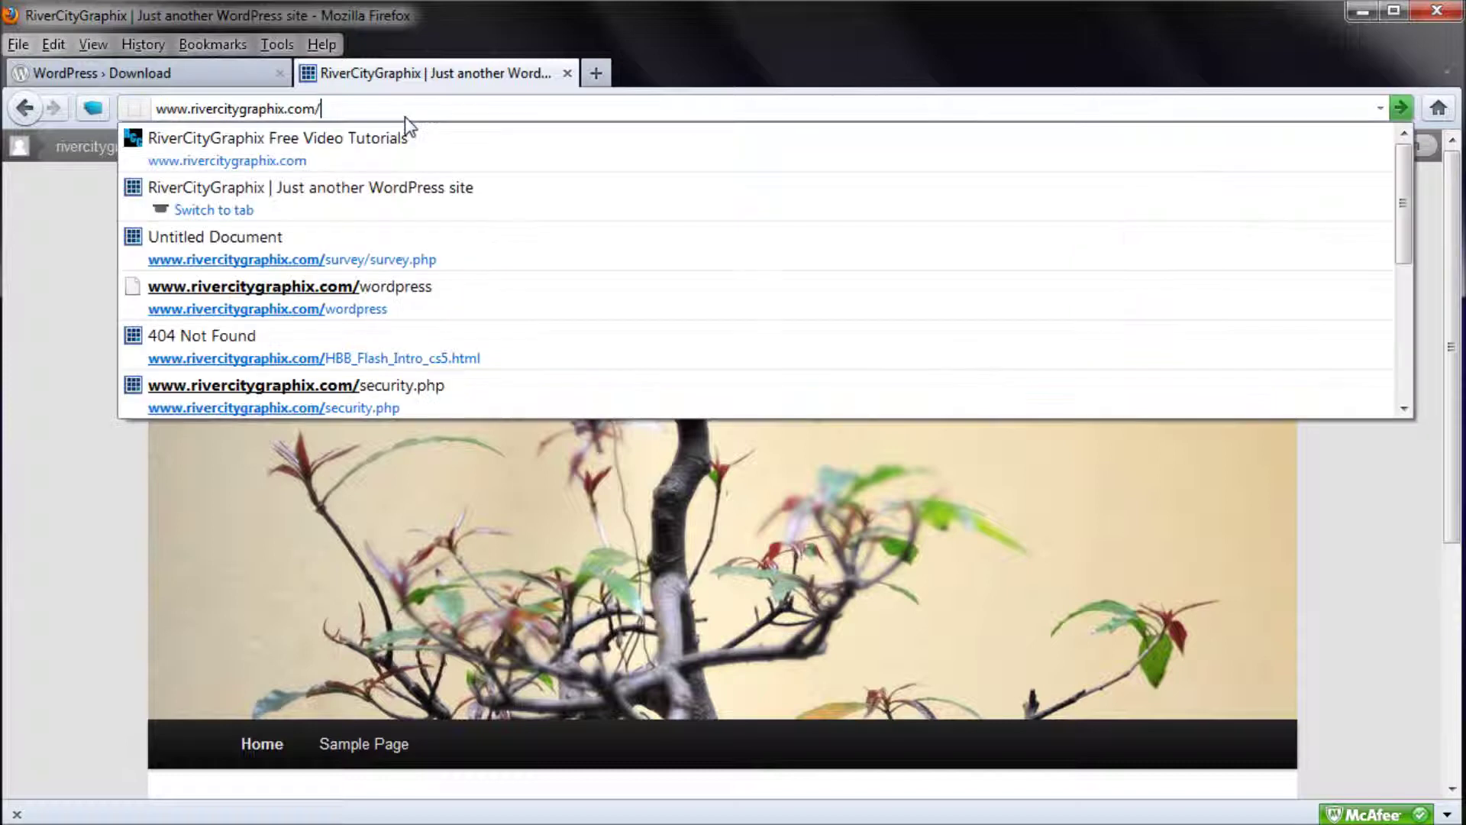
pyautogui.write('wor')
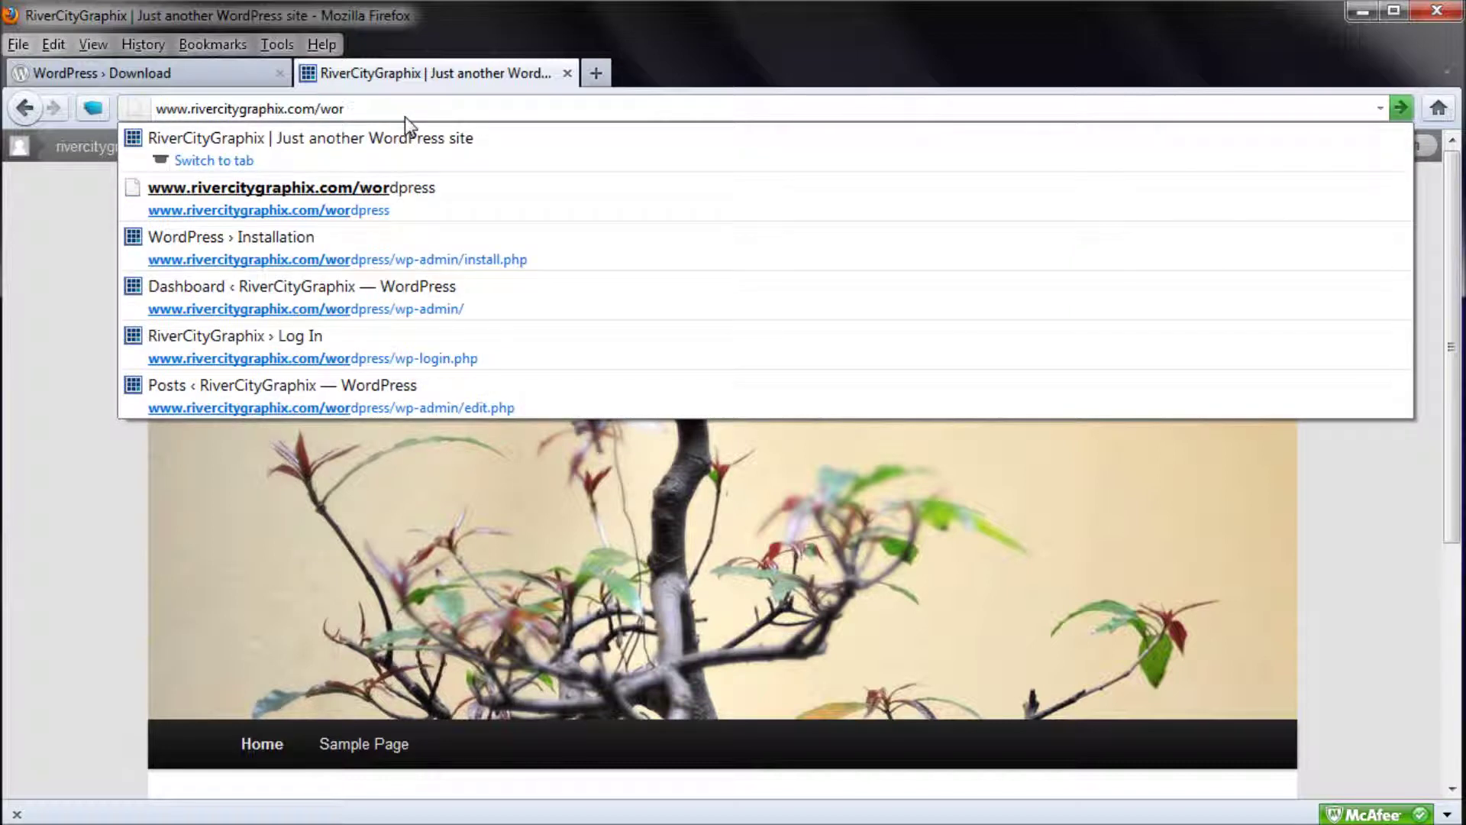
pyautogui.write('dpress')
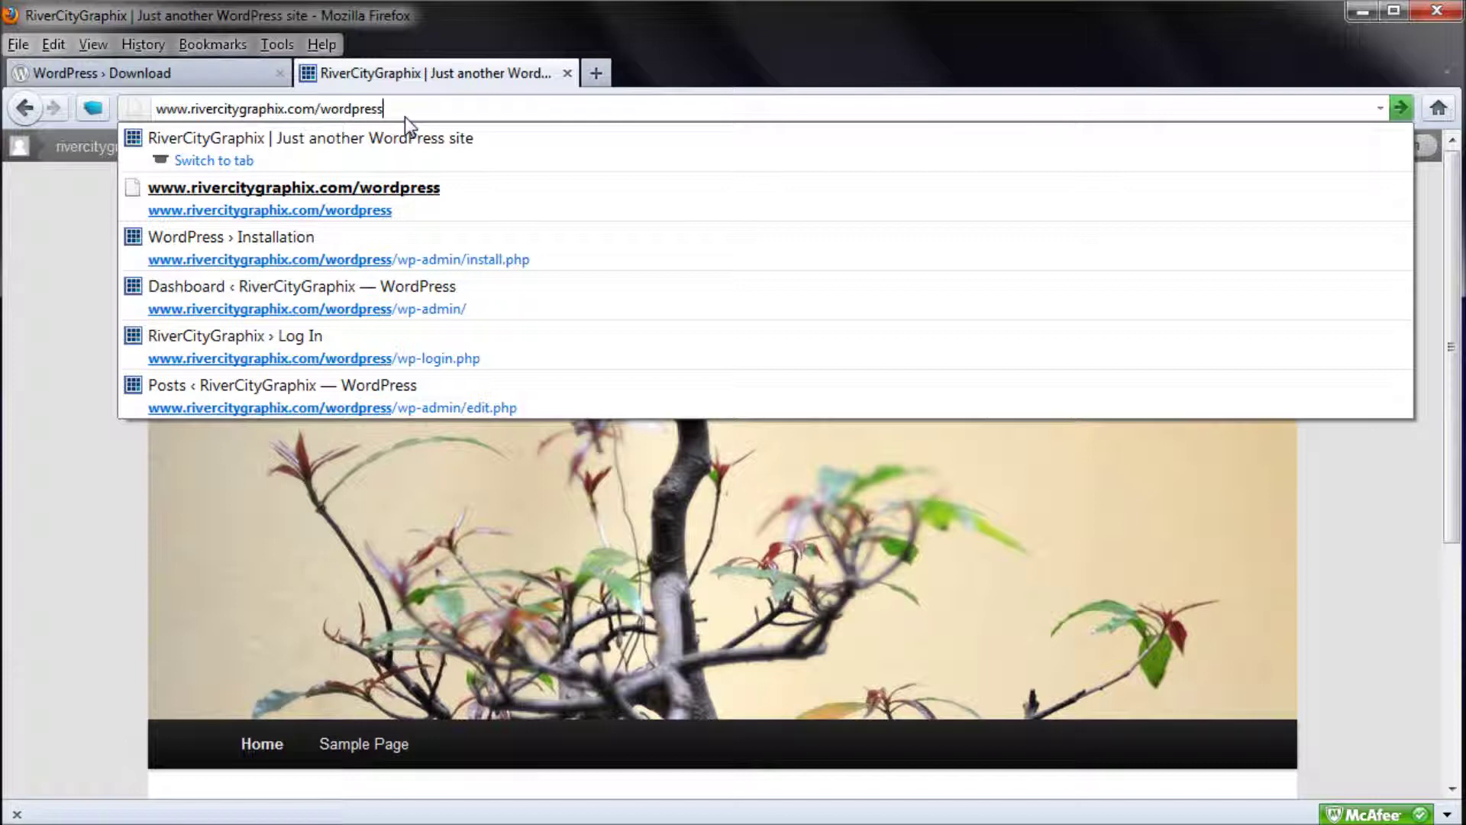
pyautogui.press('Return')
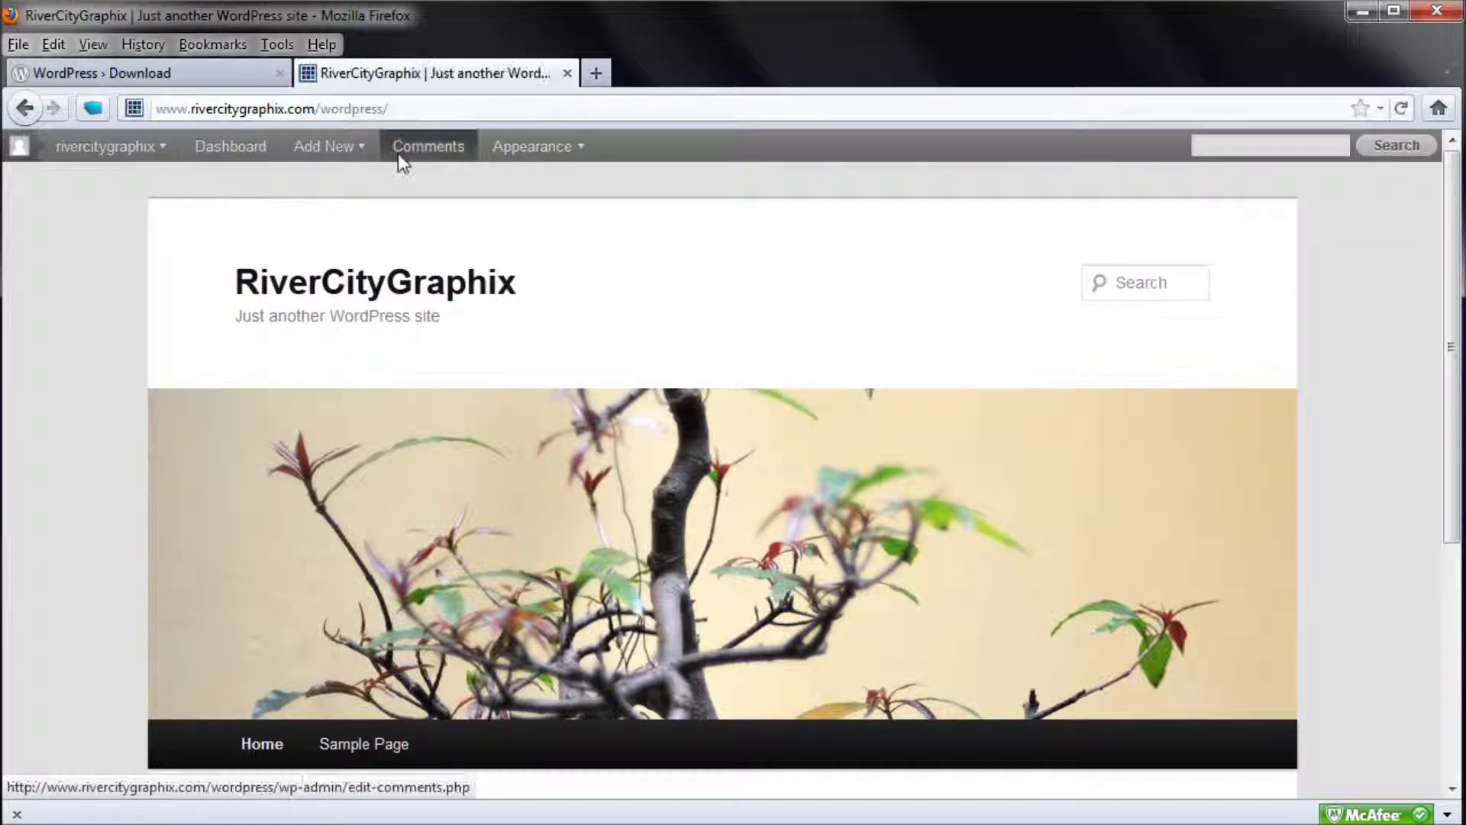
pyautogui.click(446, 102)
pyautogui.click(453, 107)
pyautogui.moveTo(453, 107); pyautogui.dragTo(356, 111)
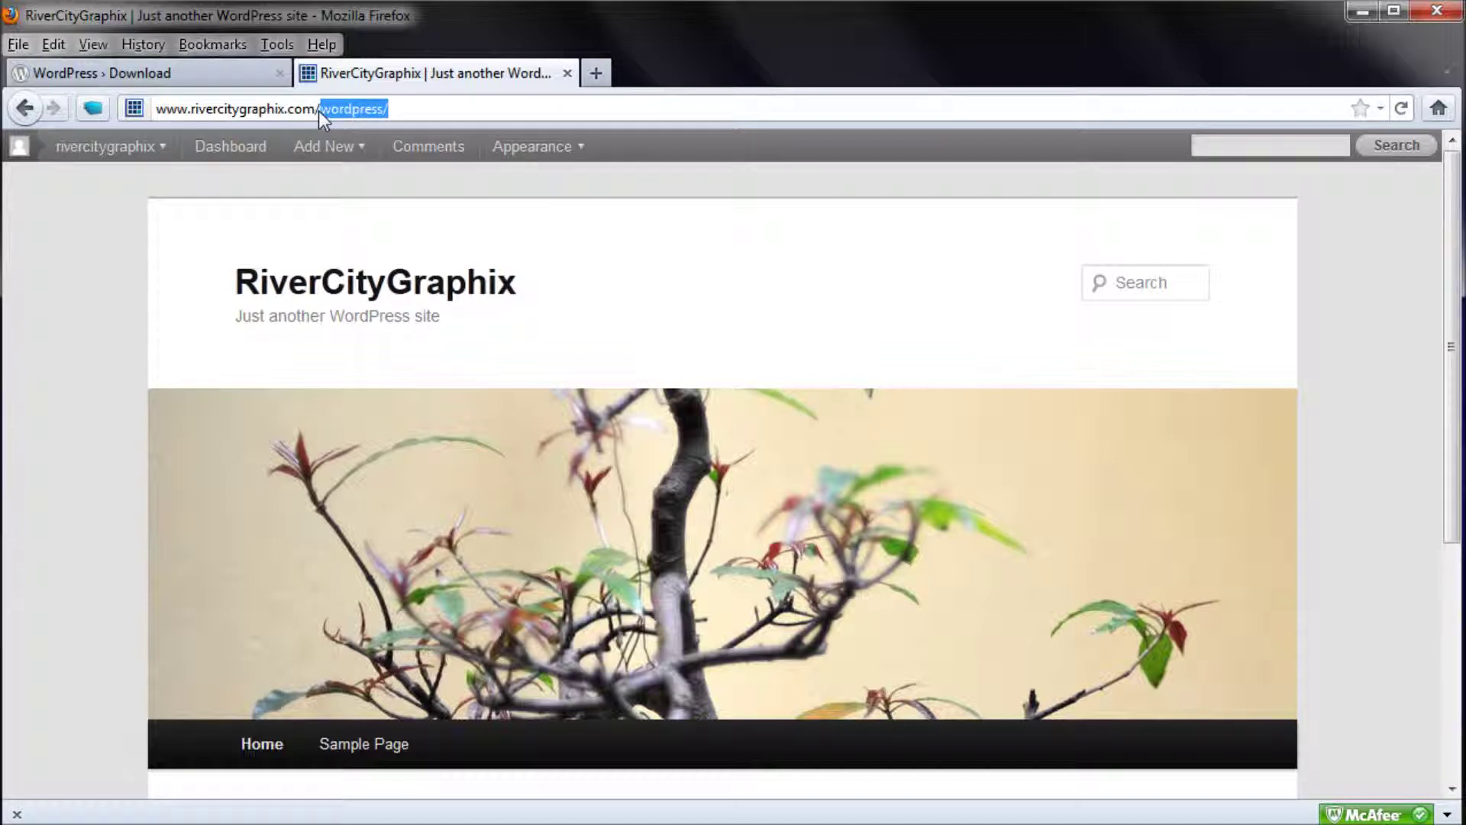
pyautogui.click(404, 111)
pyautogui.keyDown('shift'); pyautogui.click(323, 111); pyautogui.keyUp('shift')
pyautogui.write('blog')
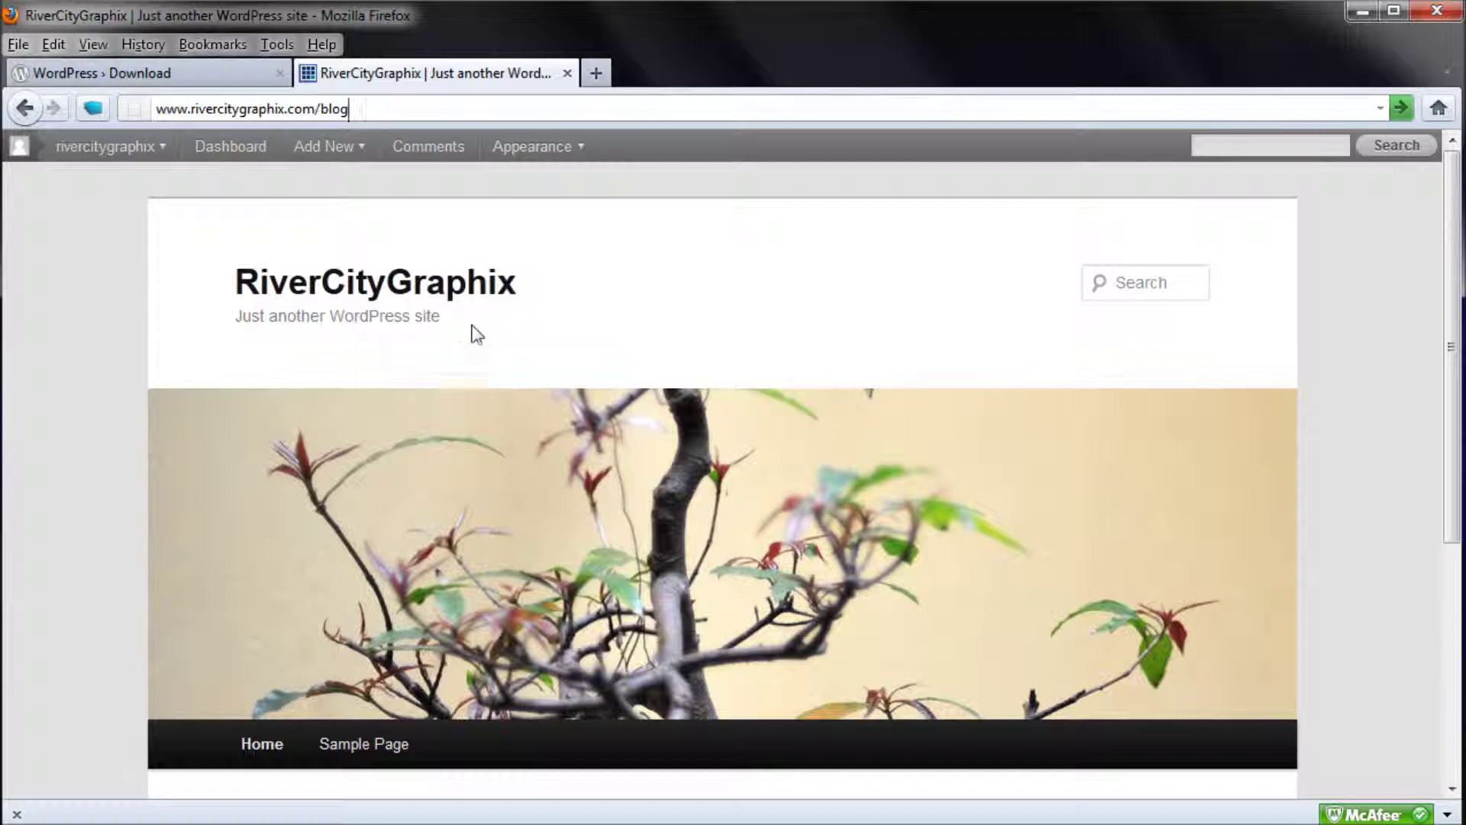
pyautogui.moveTo(451, 325); pyautogui.dragTo(253, 295)
pyautogui.click(196, 279)
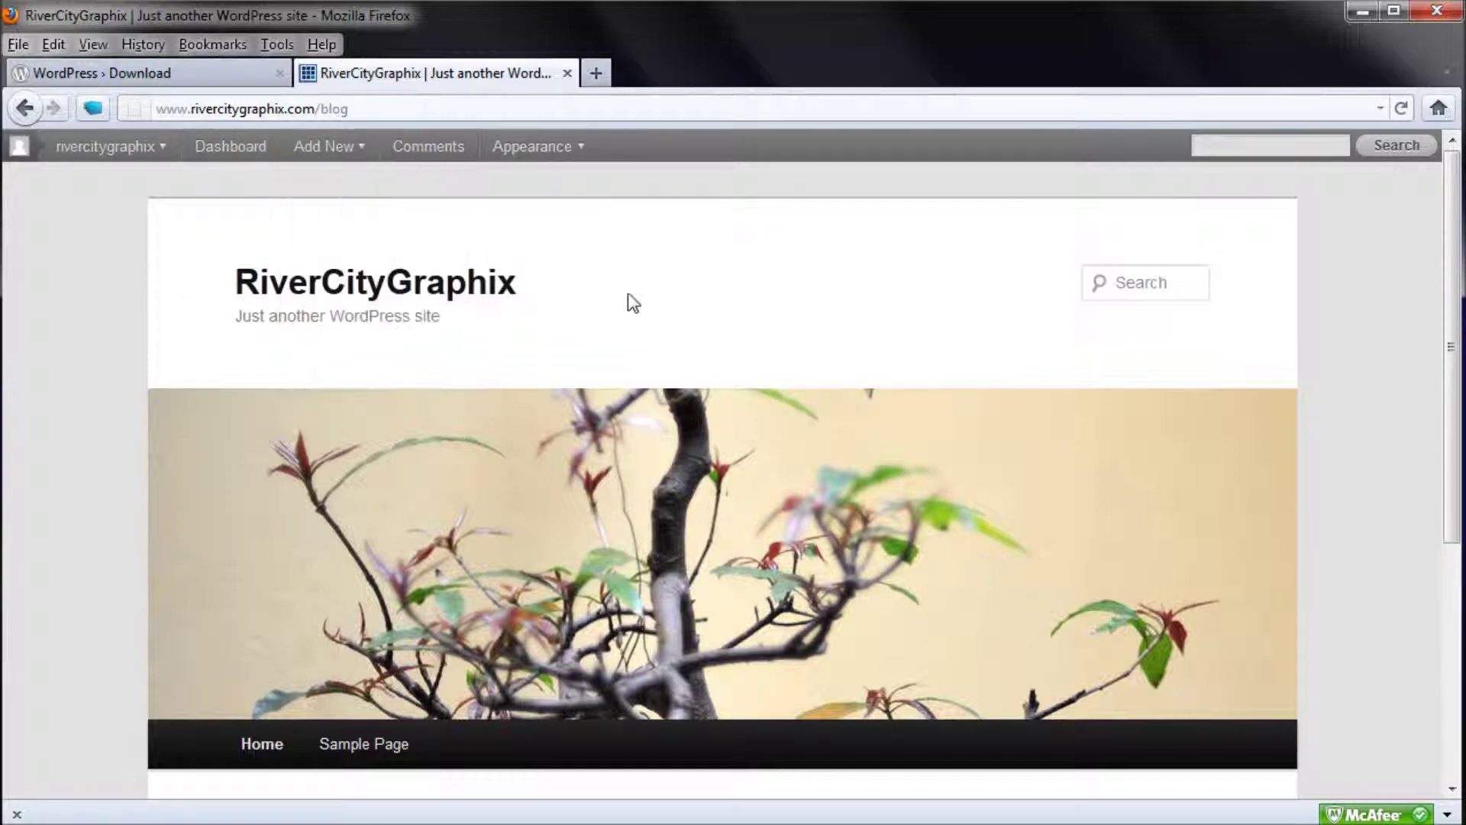
pyautogui.moveTo(224, 285); pyautogui.dragTo(384, 317)
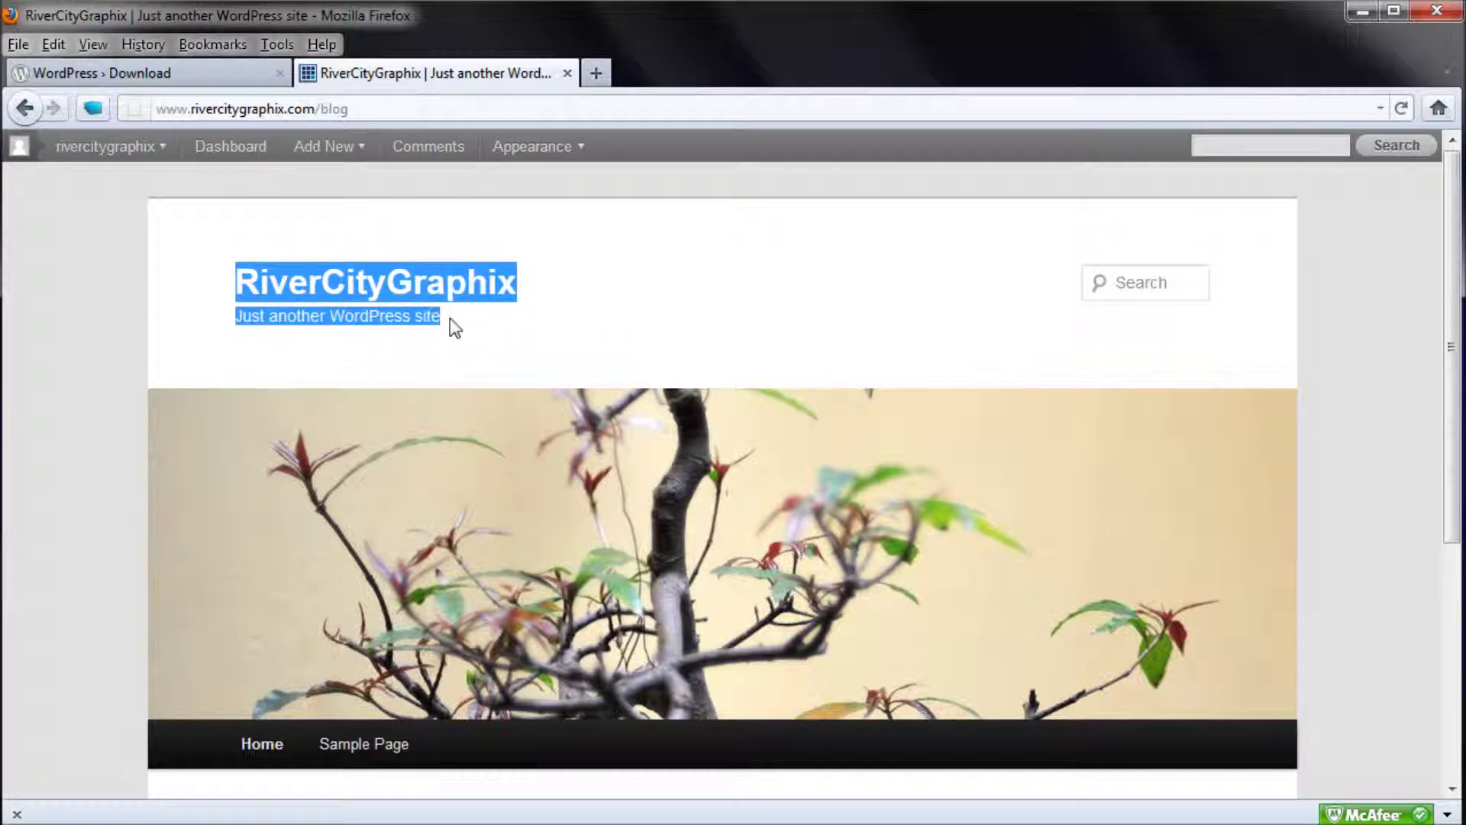
pyautogui.click(484, 322)
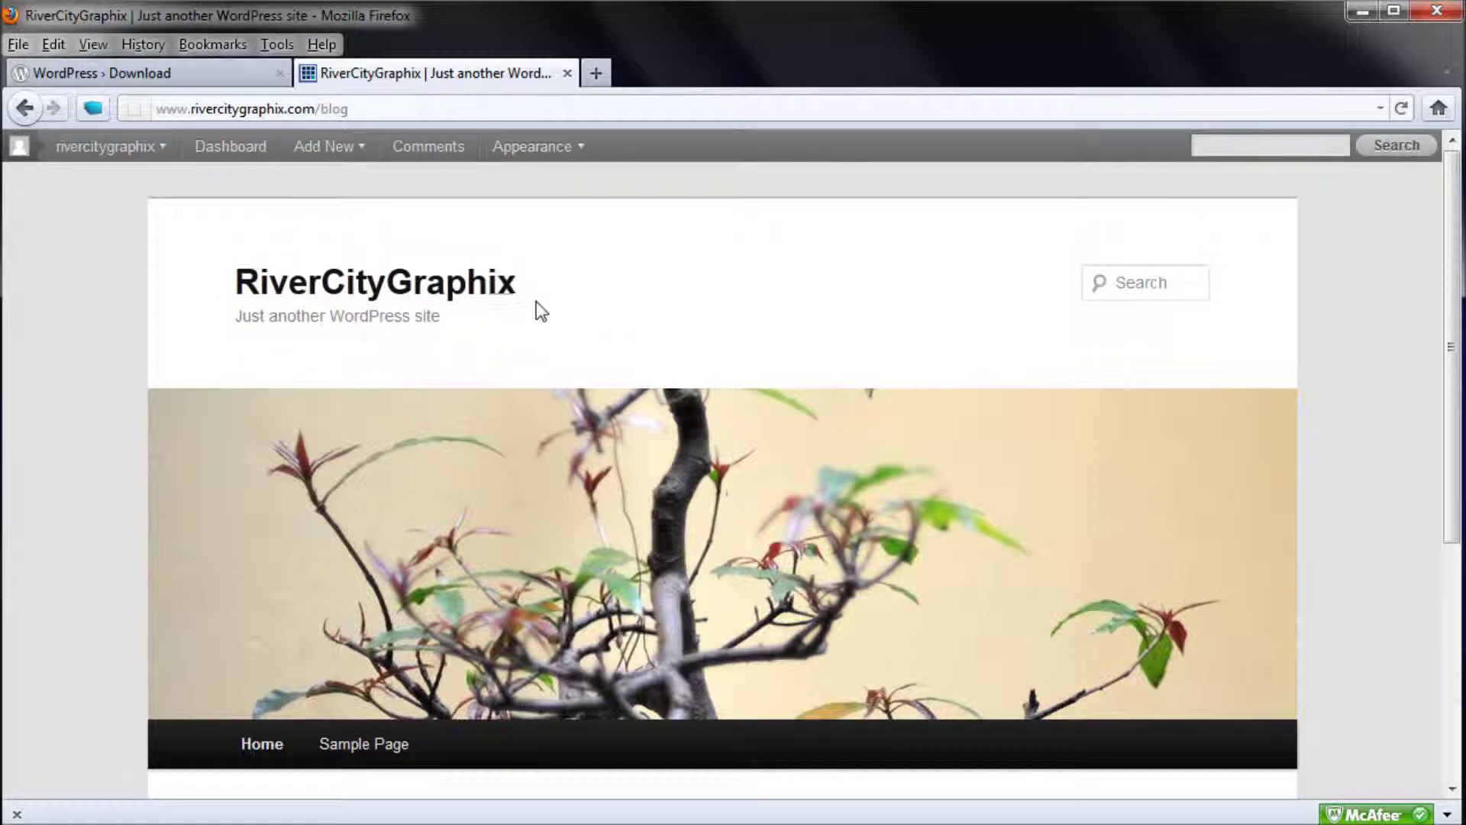
pyautogui.moveTo(277, 291); pyautogui.dragTo(241, 287)
pyautogui.click(535, 353)
pyautogui.moveTo(514, 333); pyautogui.dragTo(241, 273)
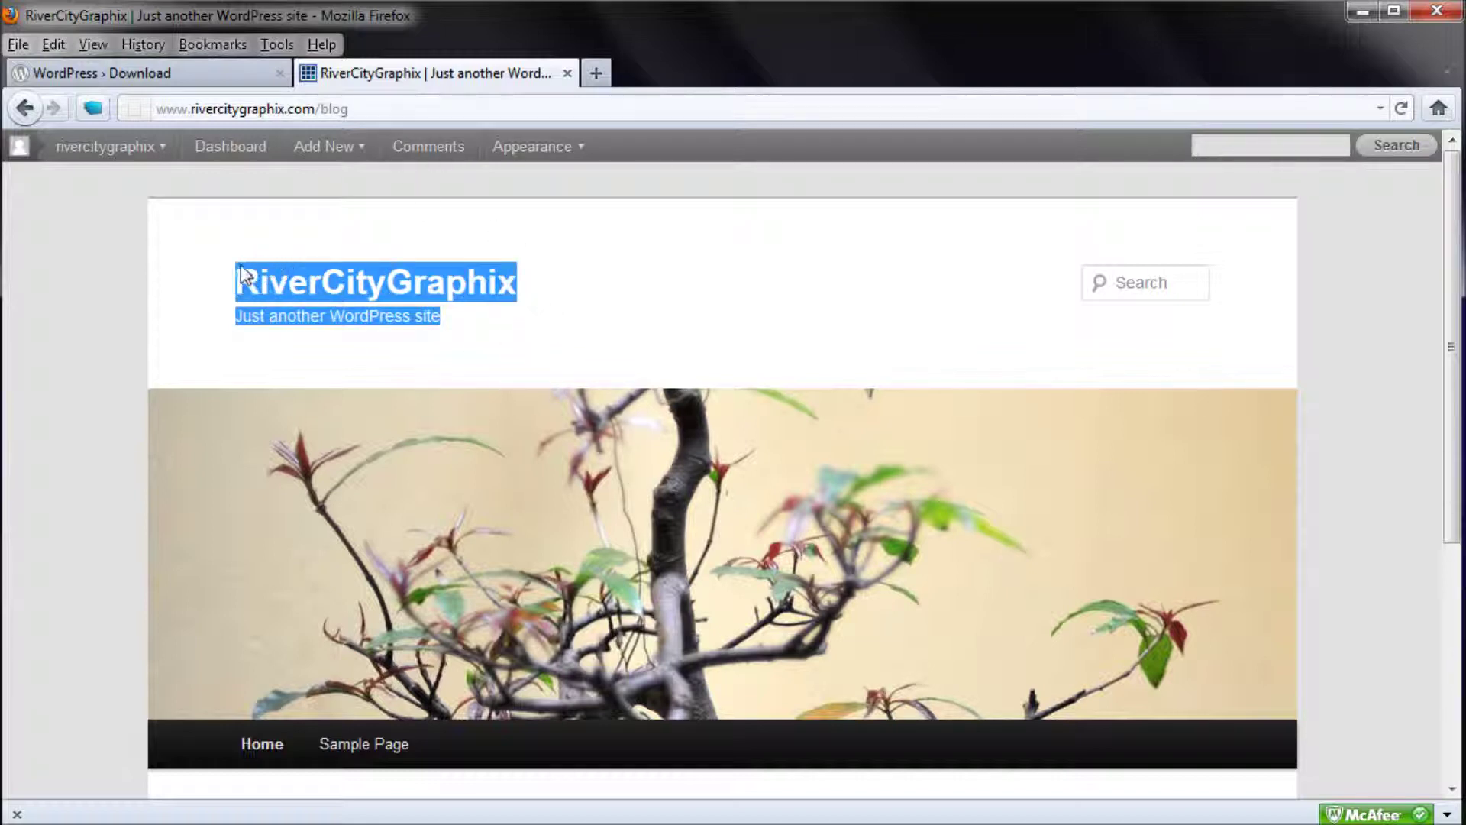
pyautogui.click(712, 287)
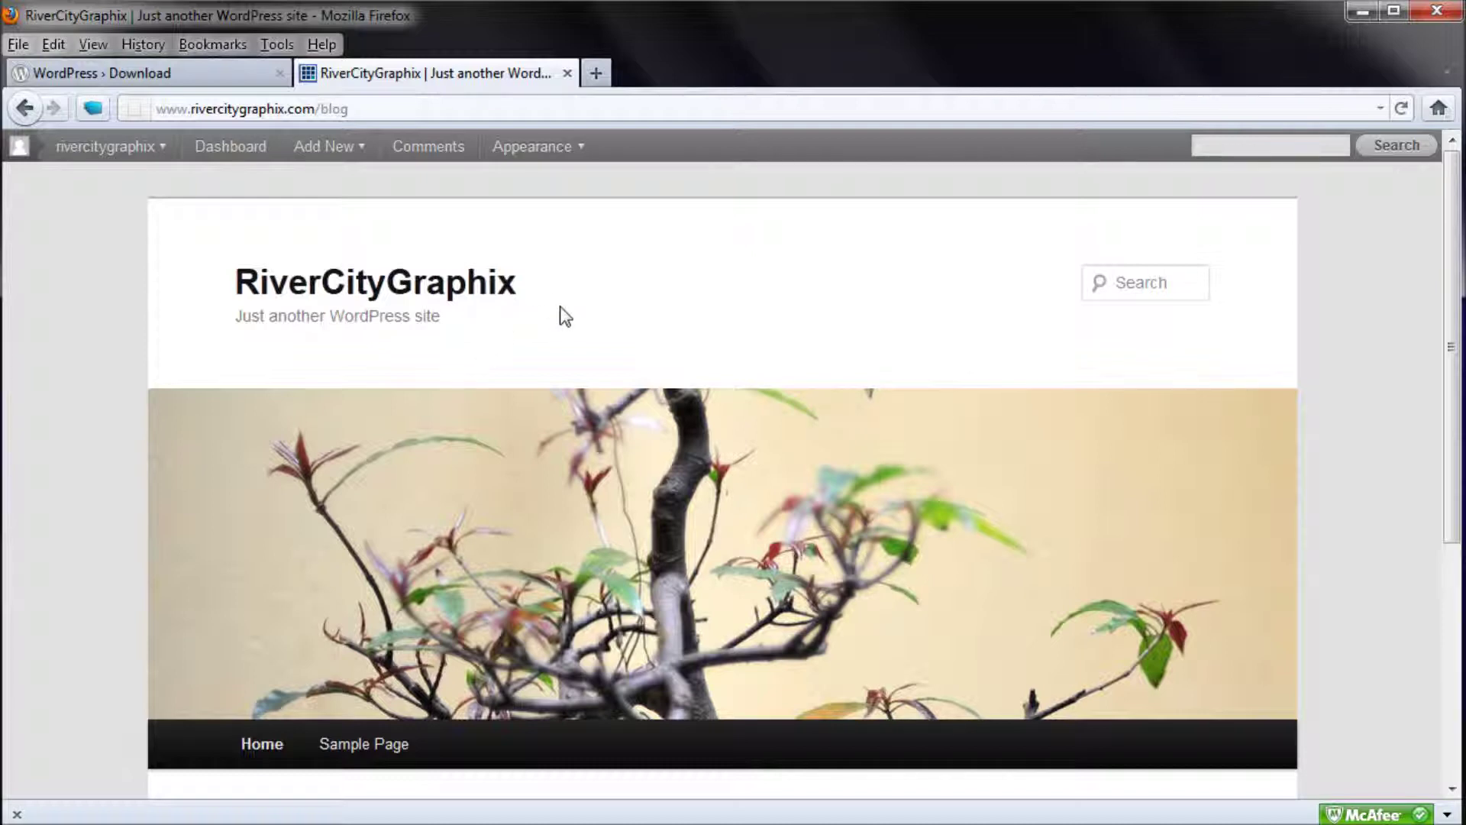
pyautogui.scroll(-5, 534, 319)
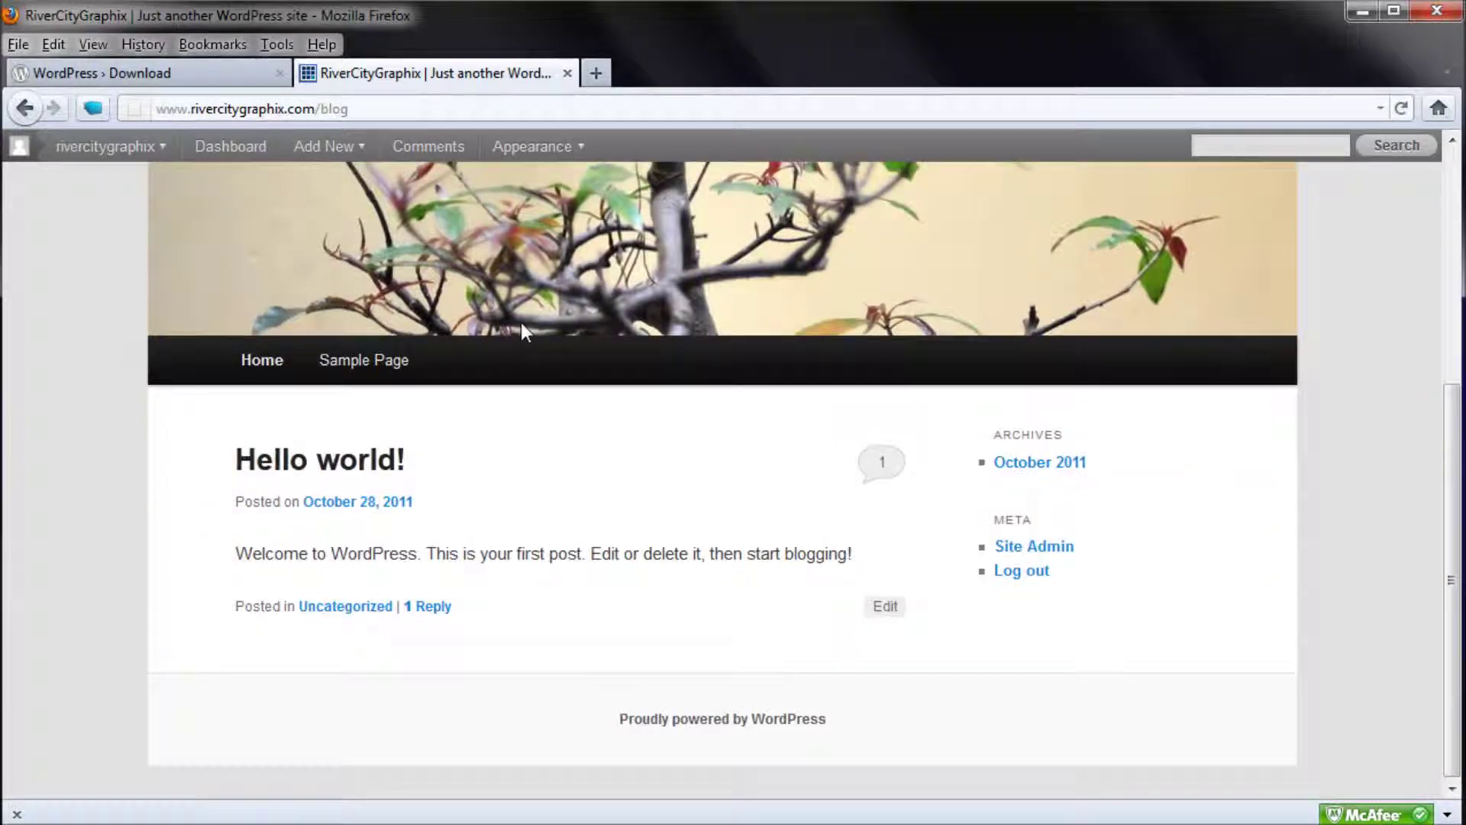
pyautogui.scroll(5, 489, 382)
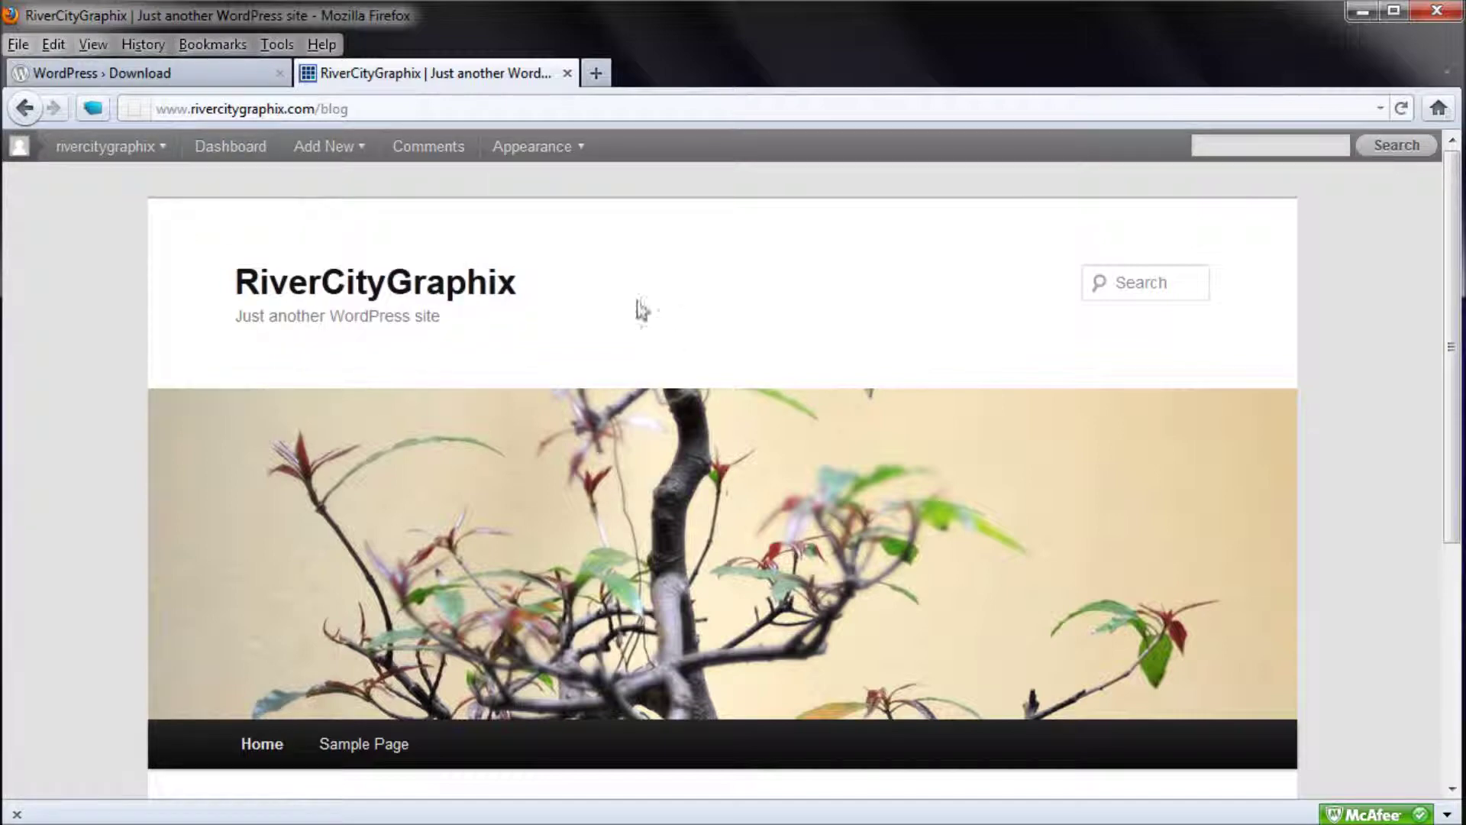
pyautogui.scroll(-5, 579, 364)
pyautogui.scroll(5, 535, 409)
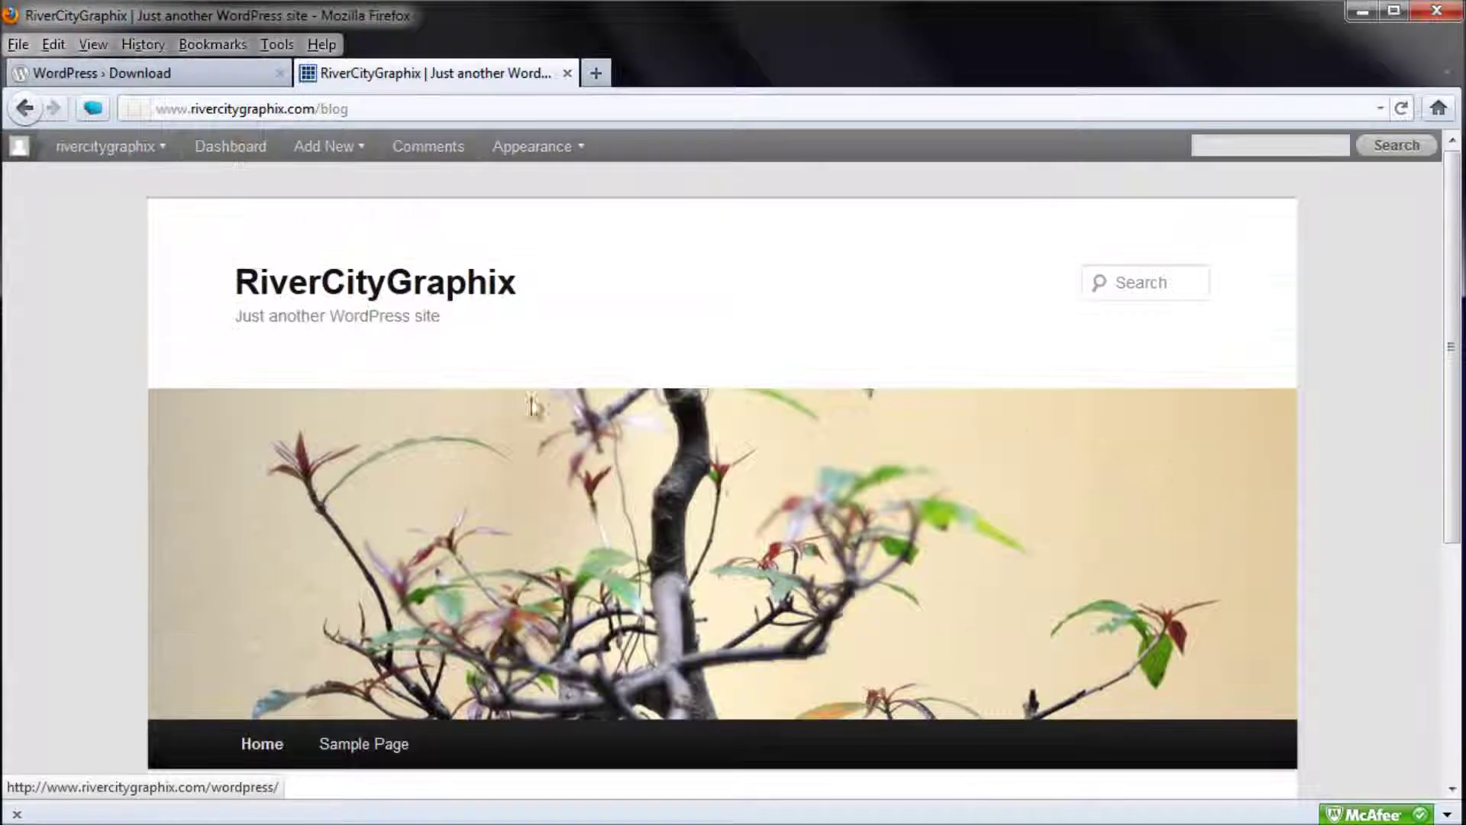
pyautogui.scroll(-5, 421, 489)
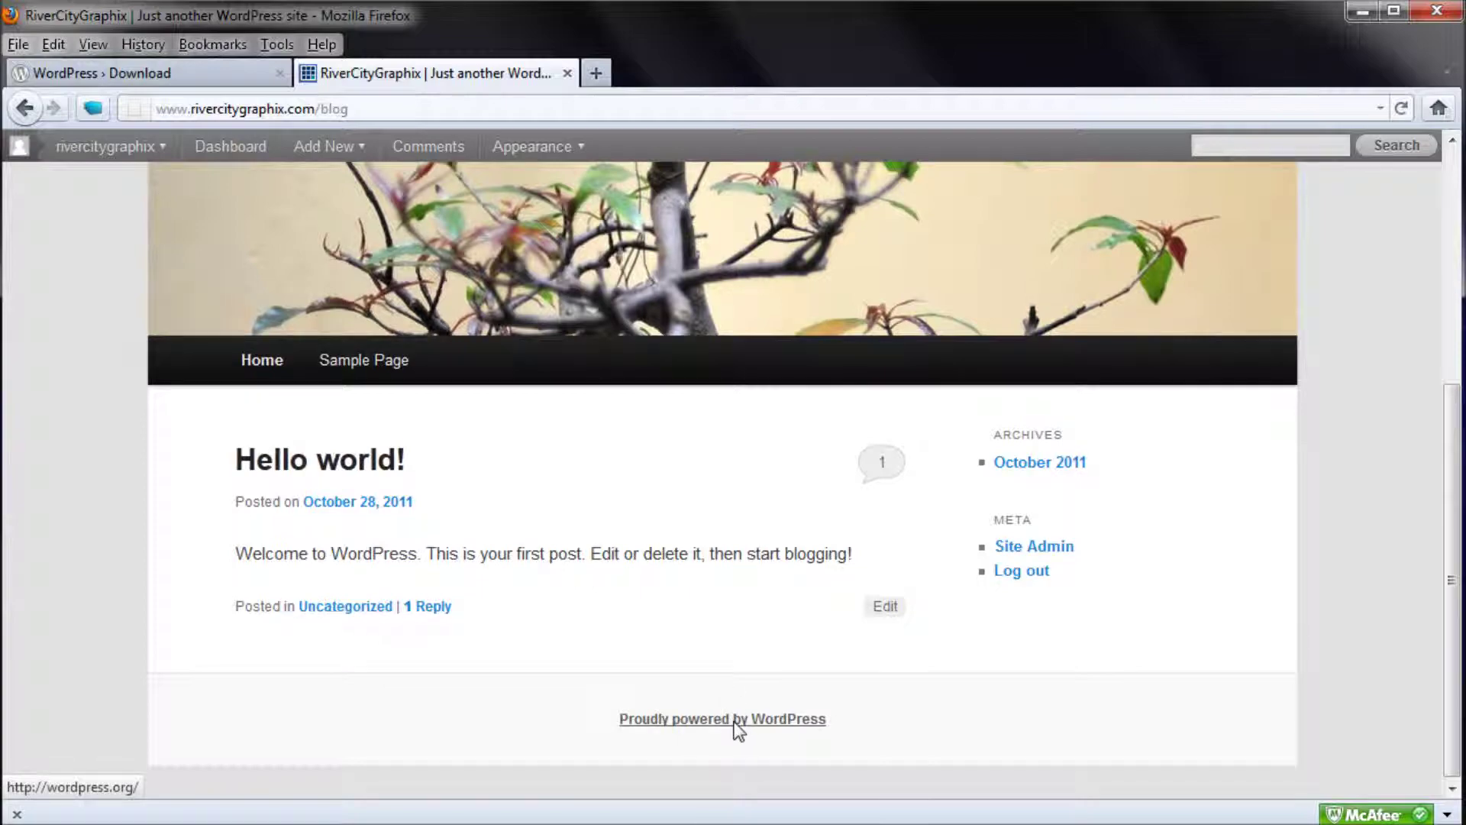
pyautogui.scroll(5, 534, 549)
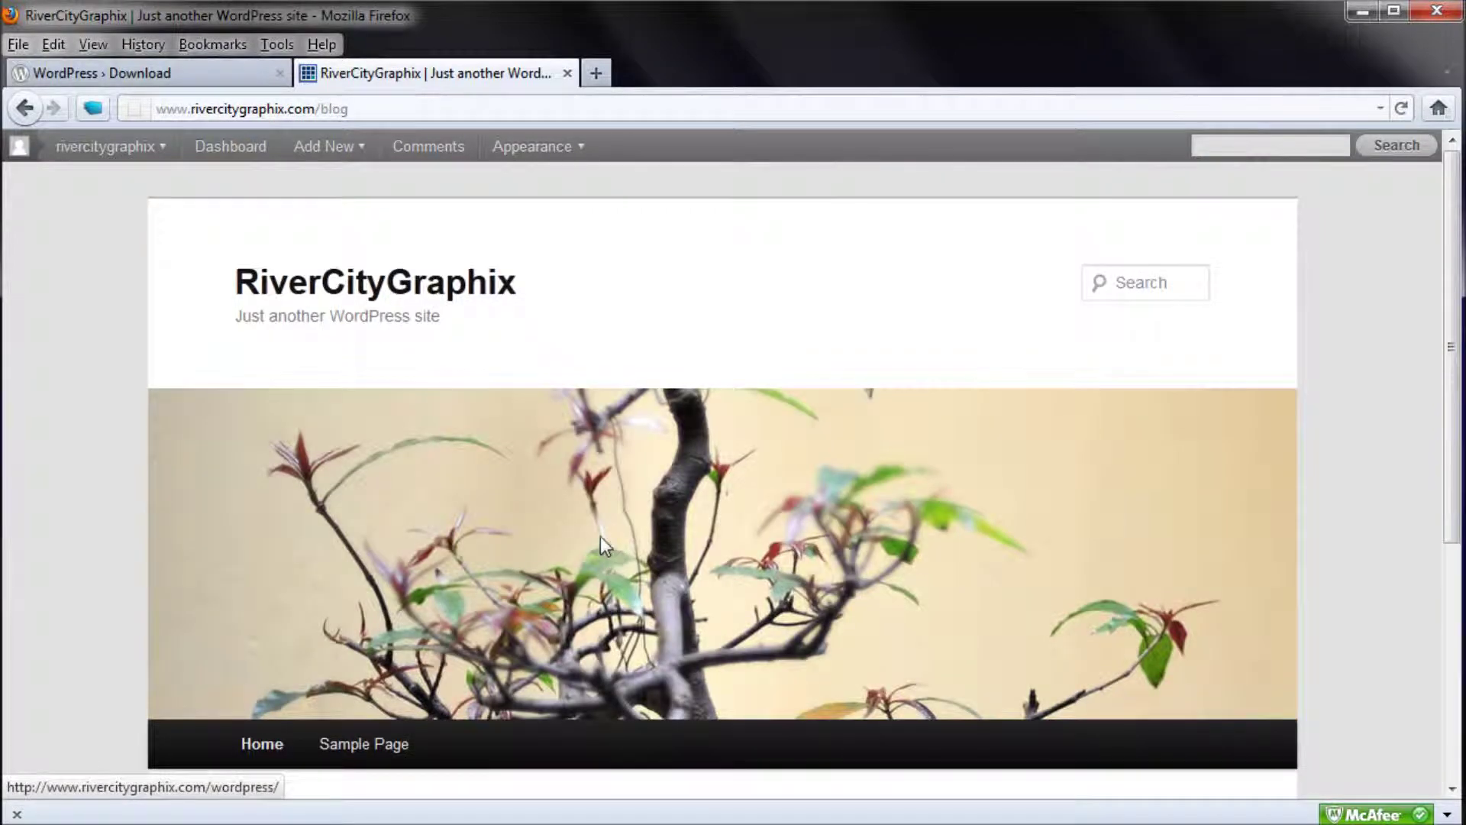
pyautogui.scroll(-5, 604, 545)
pyautogui.scroll(5, 599, 527)
pyautogui.scroll(-4, 604, 532)
pyautogui.scroll(-2, 604, 534)
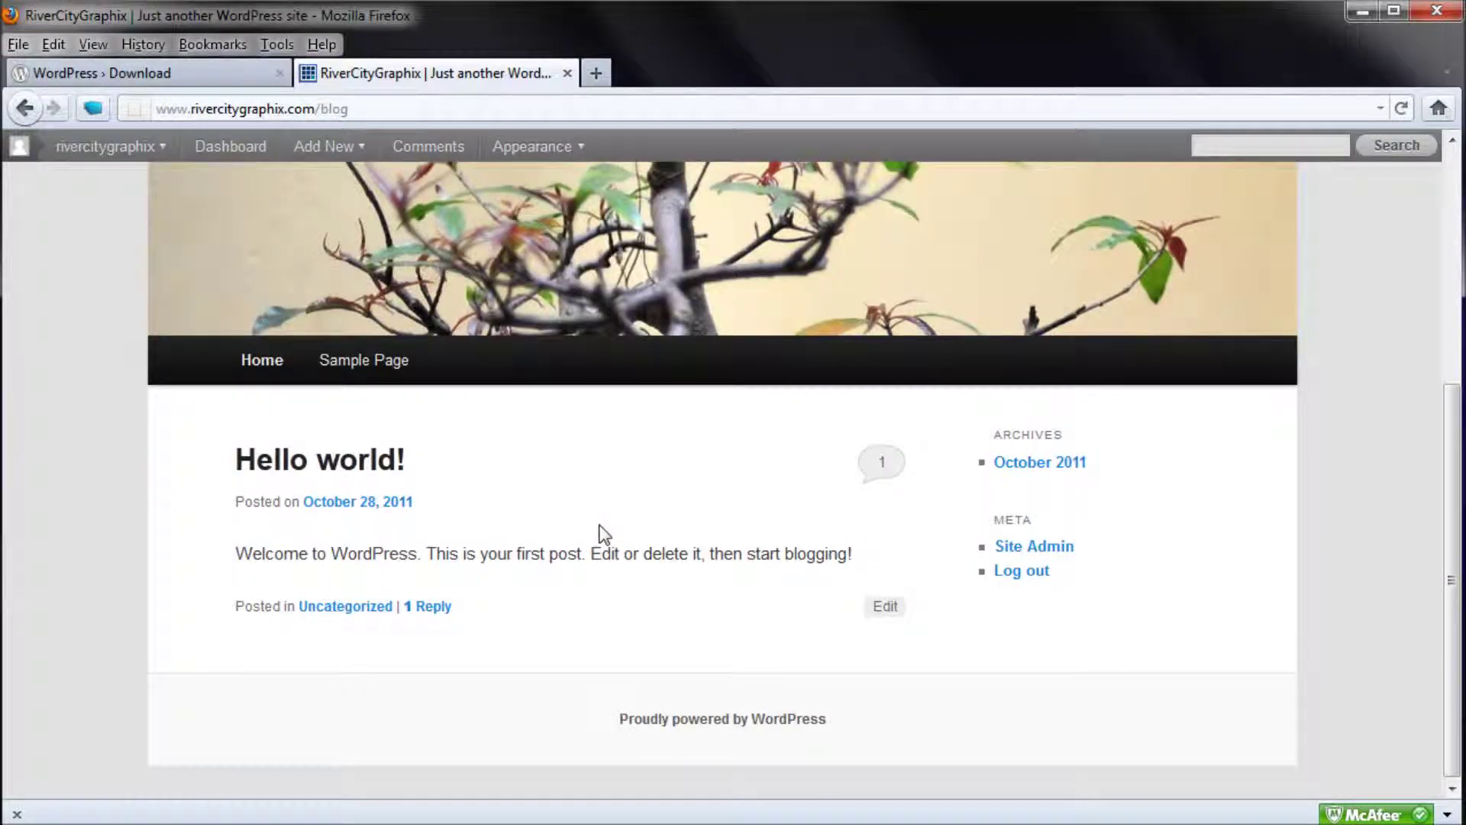
pyautogui.scroll(6, 603, 533)
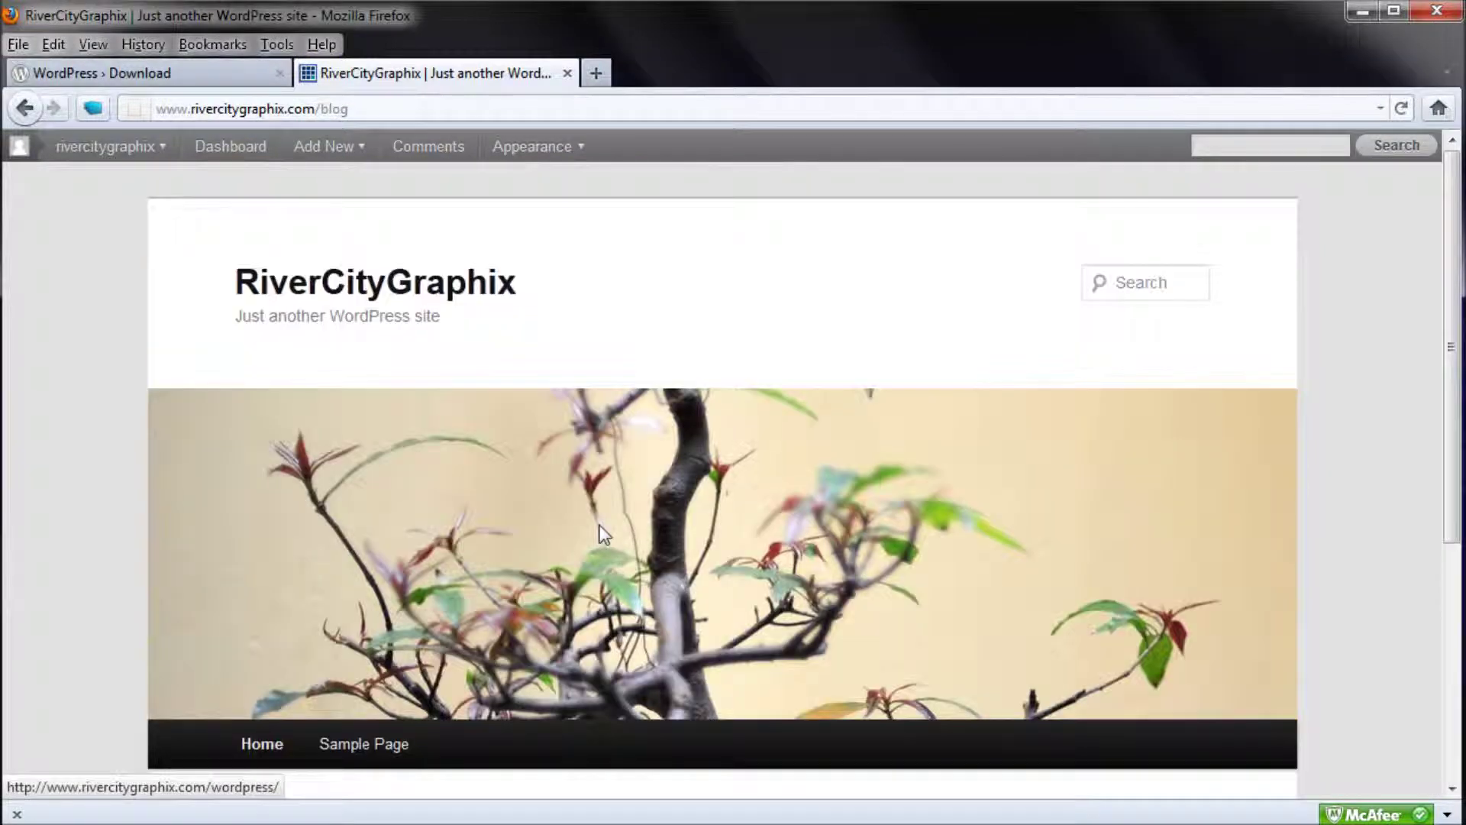